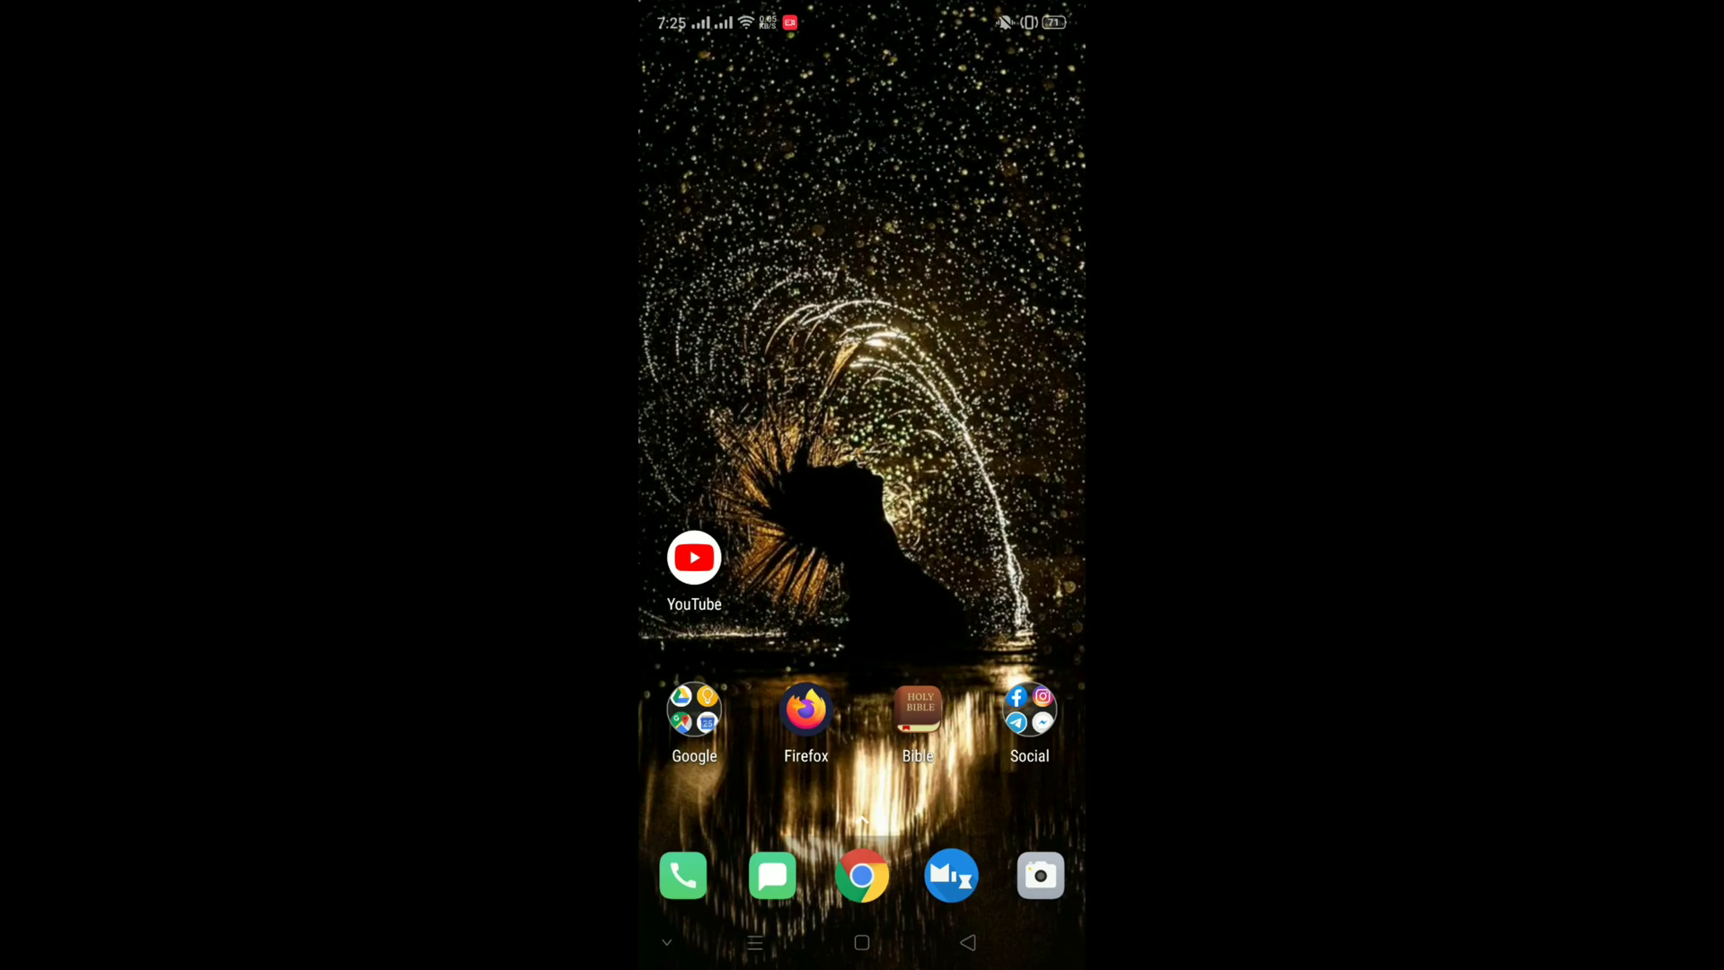
Step: Play the Sunday Service Collective video and shrink it into the mini-player and back
{"action": "left_click", "coordinate": [694, 558]}
{"action": "scroll", "coordinate": [863, 539], "scroll_direction": "down", "scroll_amount": 5}
{"action": "scroll", "coordinate": [862, 539], "scroll_direction": "down", "scroll_amount": 5}
{"action": "left_click", "coordinate": [863, 296]}
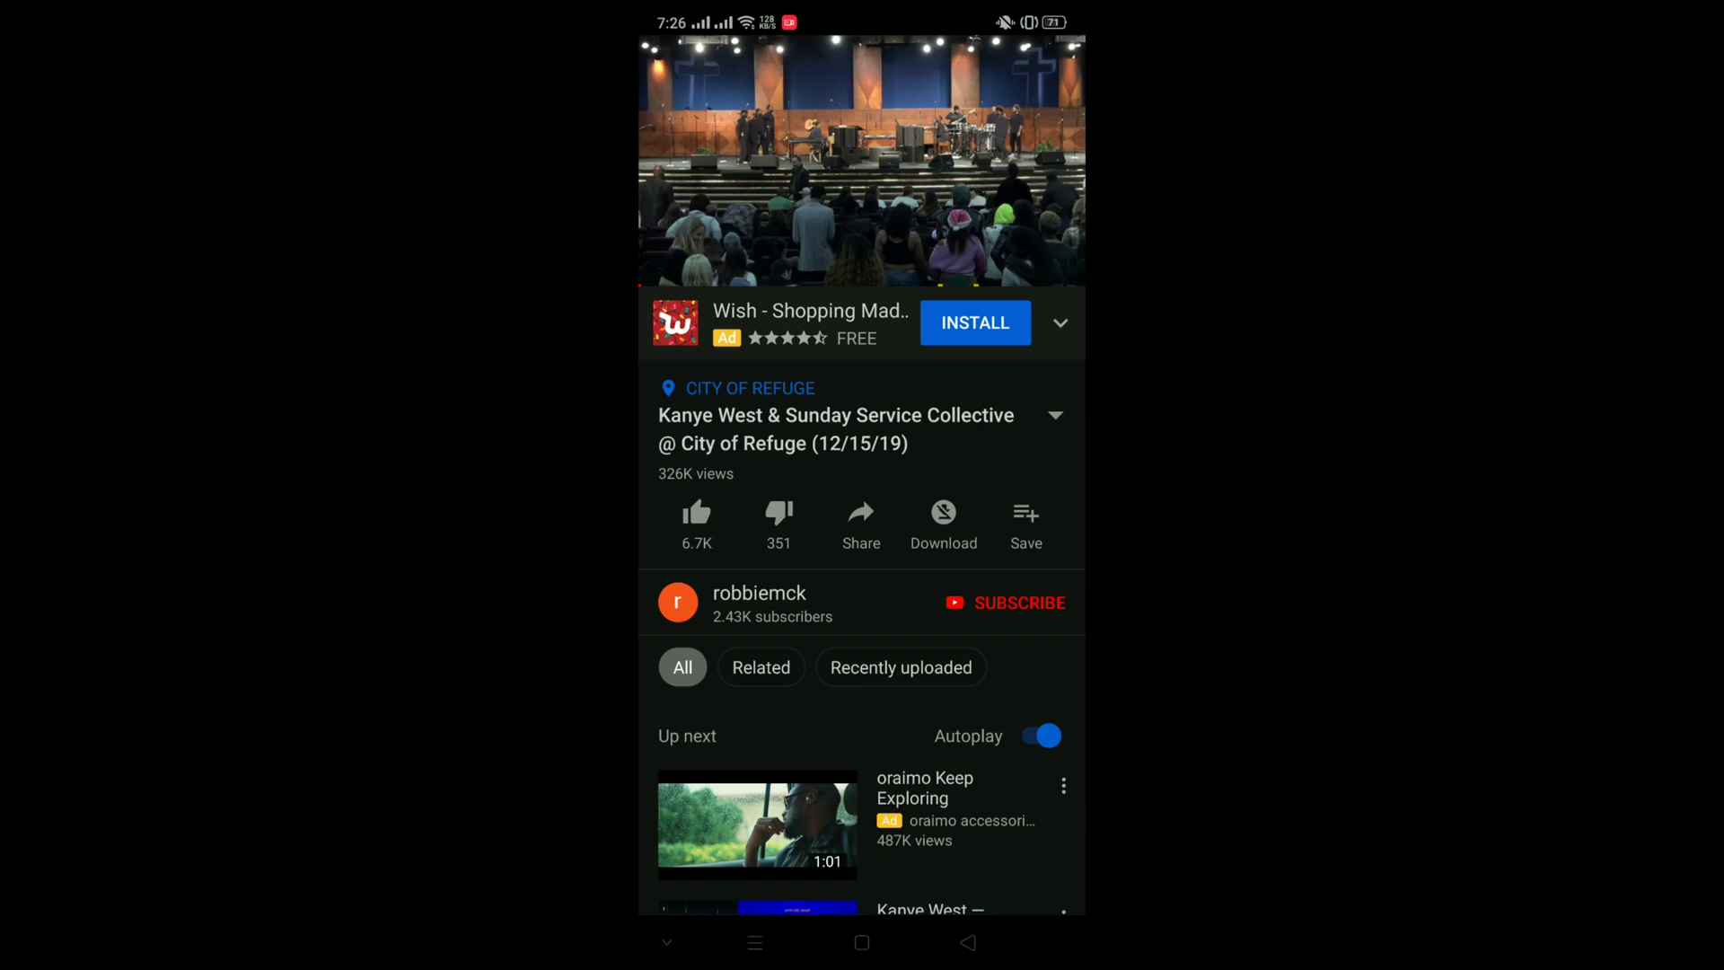
{"action": "left_click", "coordinate": [928, 197]}
{"action": "left_click_drag", "start_coordinate": [929, 198], "coordinate": [924, 705]}
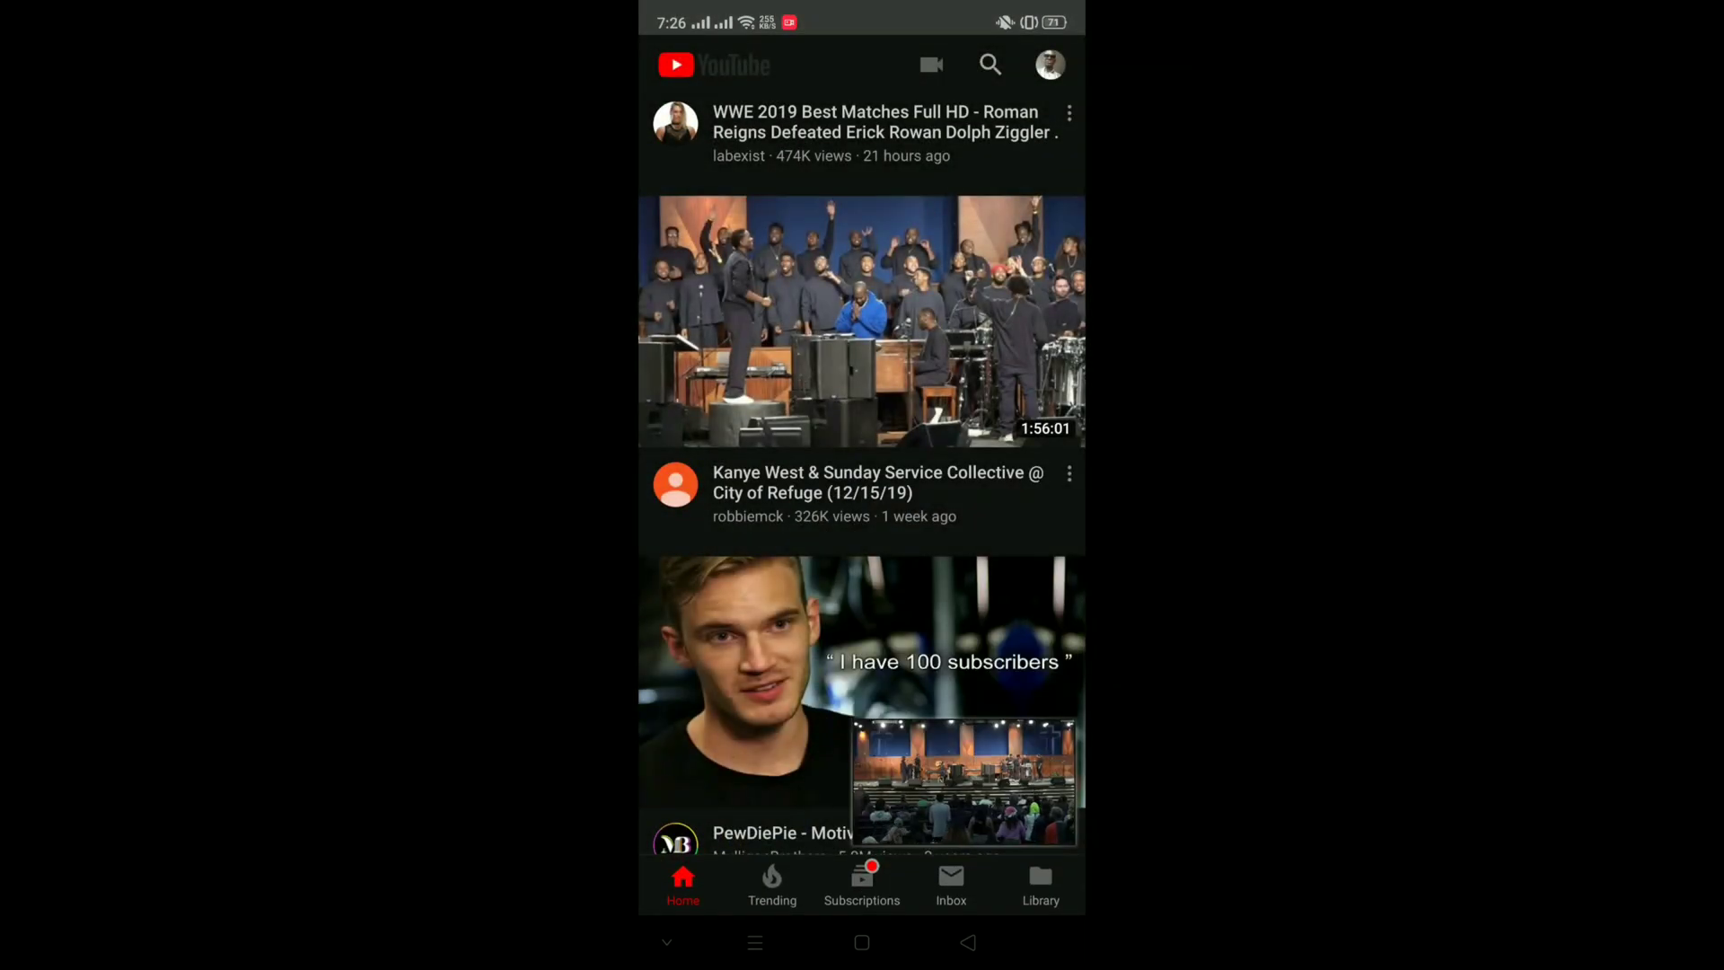
{"action": "left_click", "coordinate": [963, 783]}
{"action": "left_click_drag", "start_coordinate": [959, 202], "coordinate": [959, 781]}
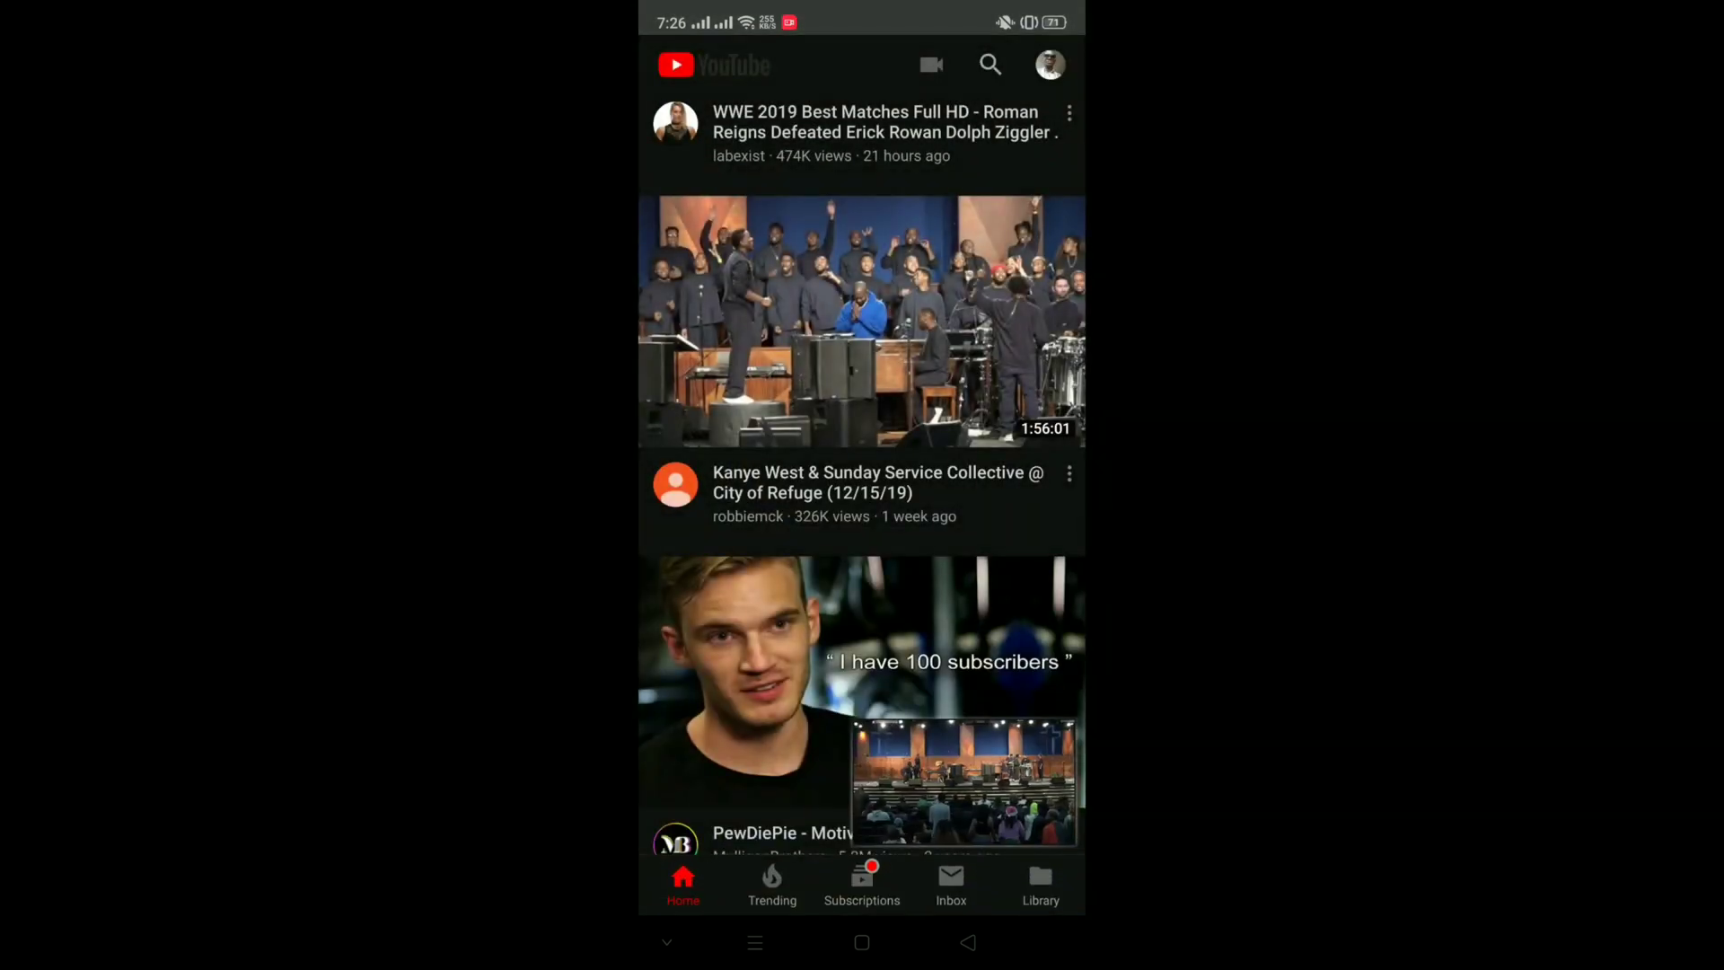
Step: Return from recent apps, resume the video, then minimize it and go home
{"action": "left_click", "coordinate": [755, 943]}
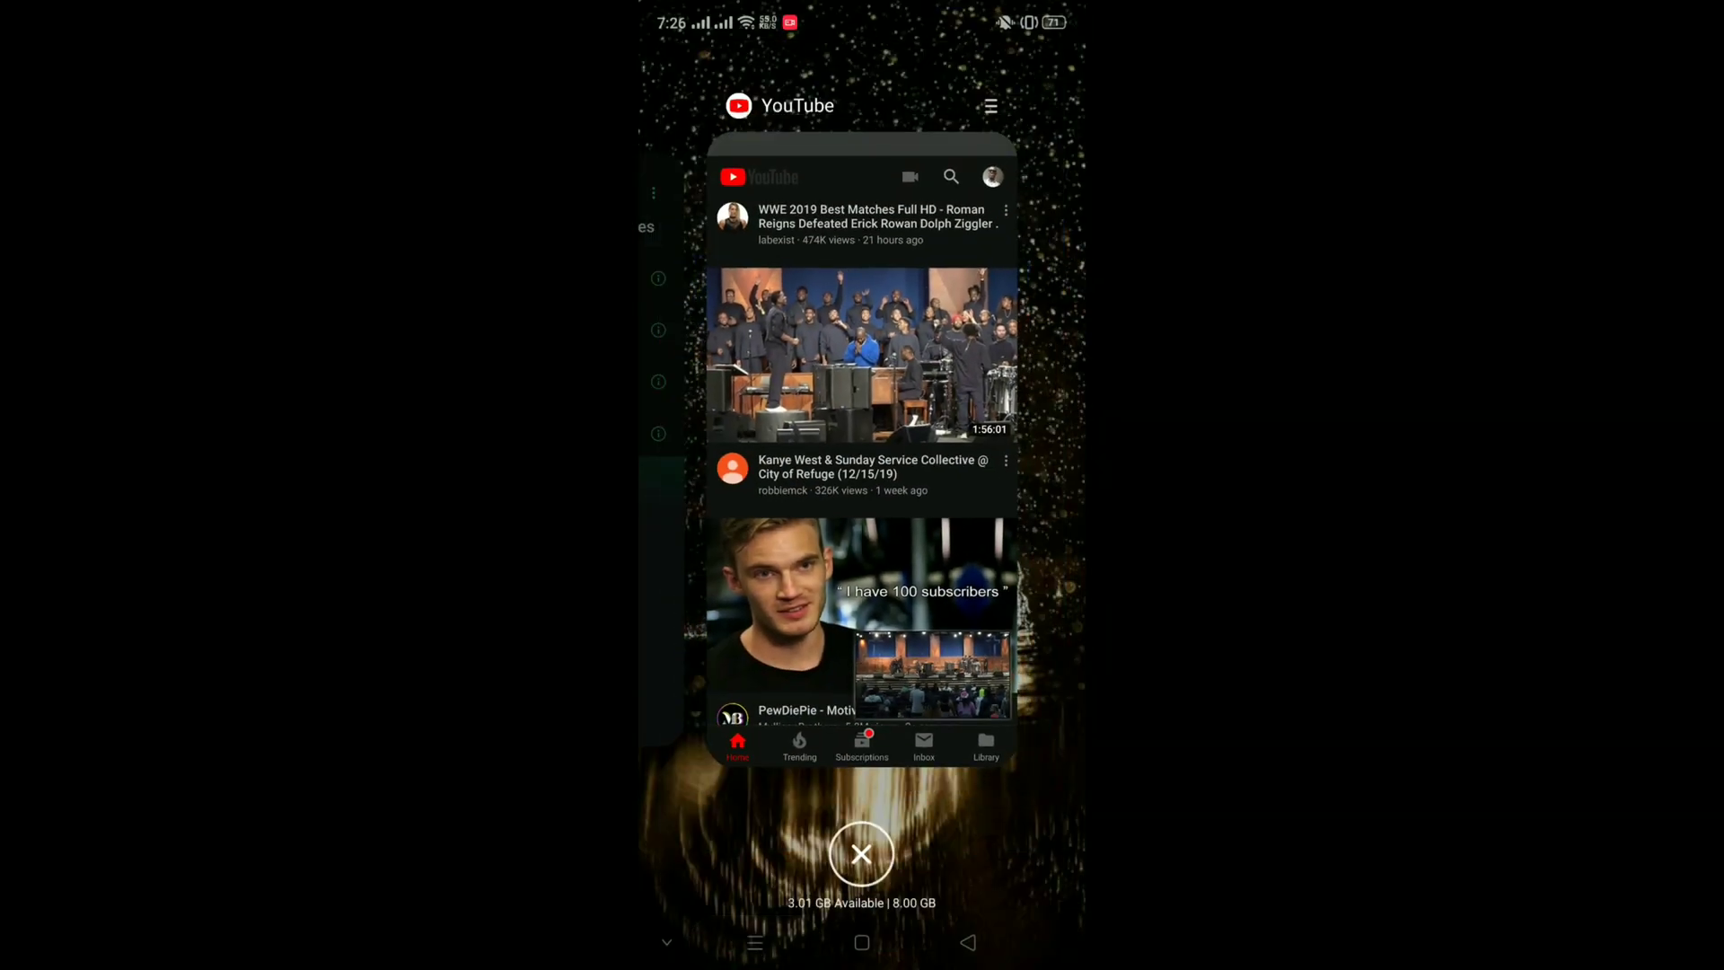
{"action": "left_click", "coordinate": [862, 445]}
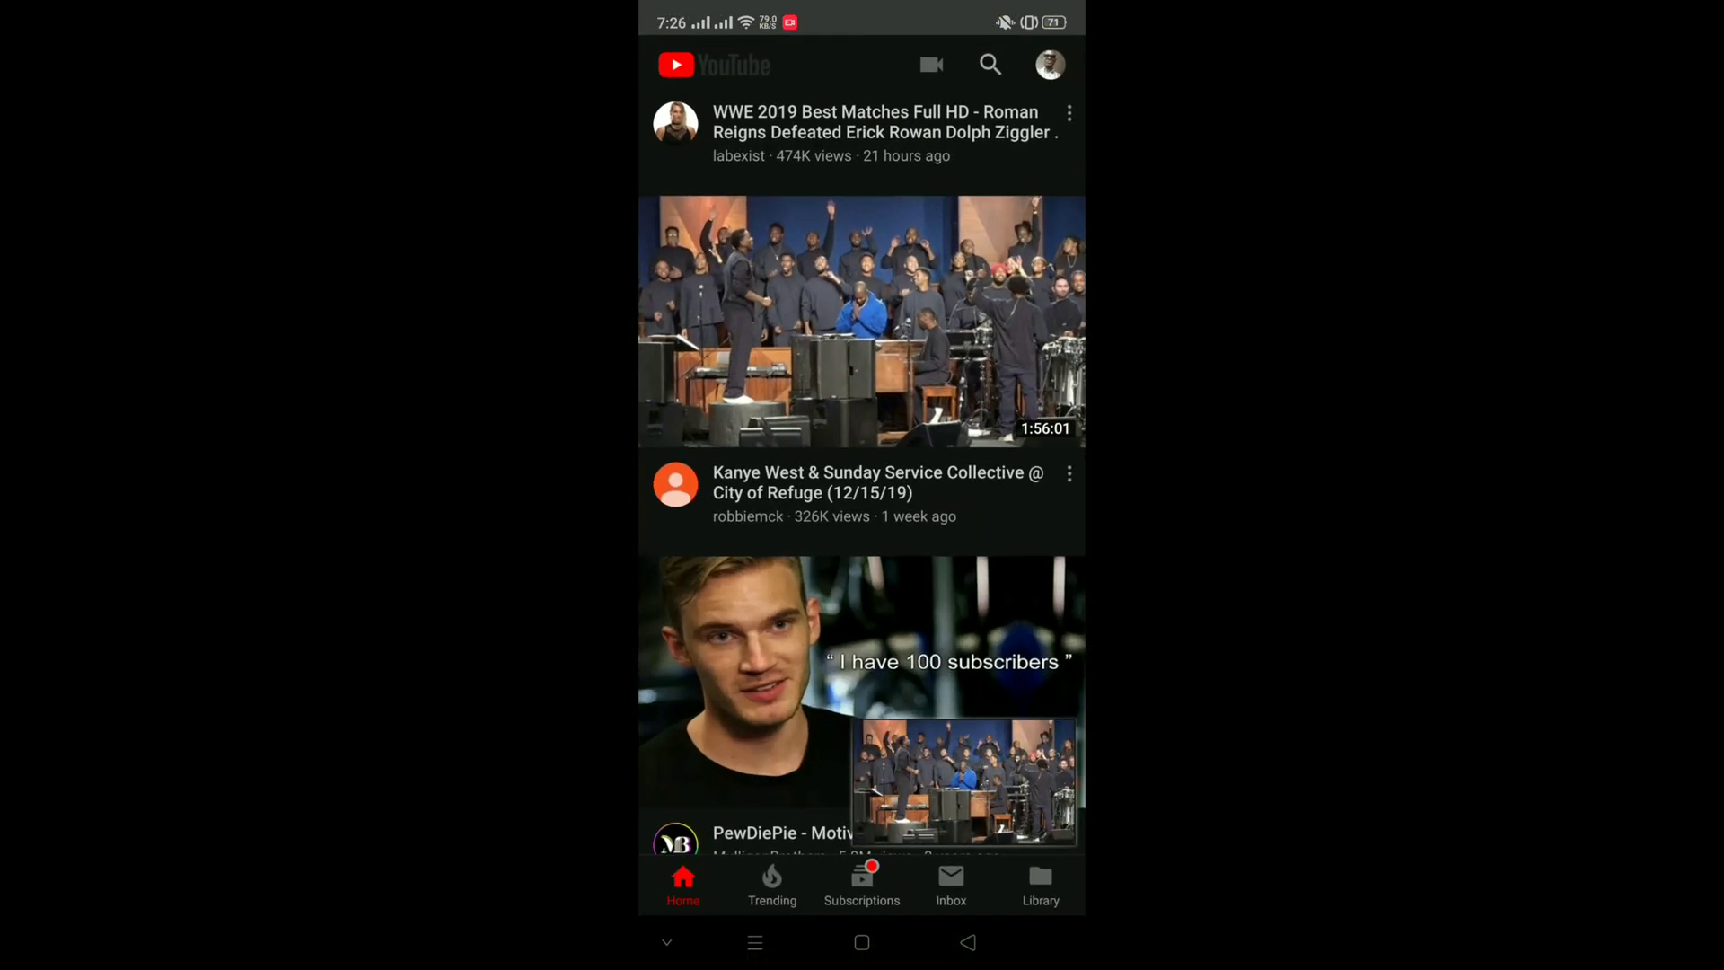
{"action": "left_click", "coordinate": [963, 782]}
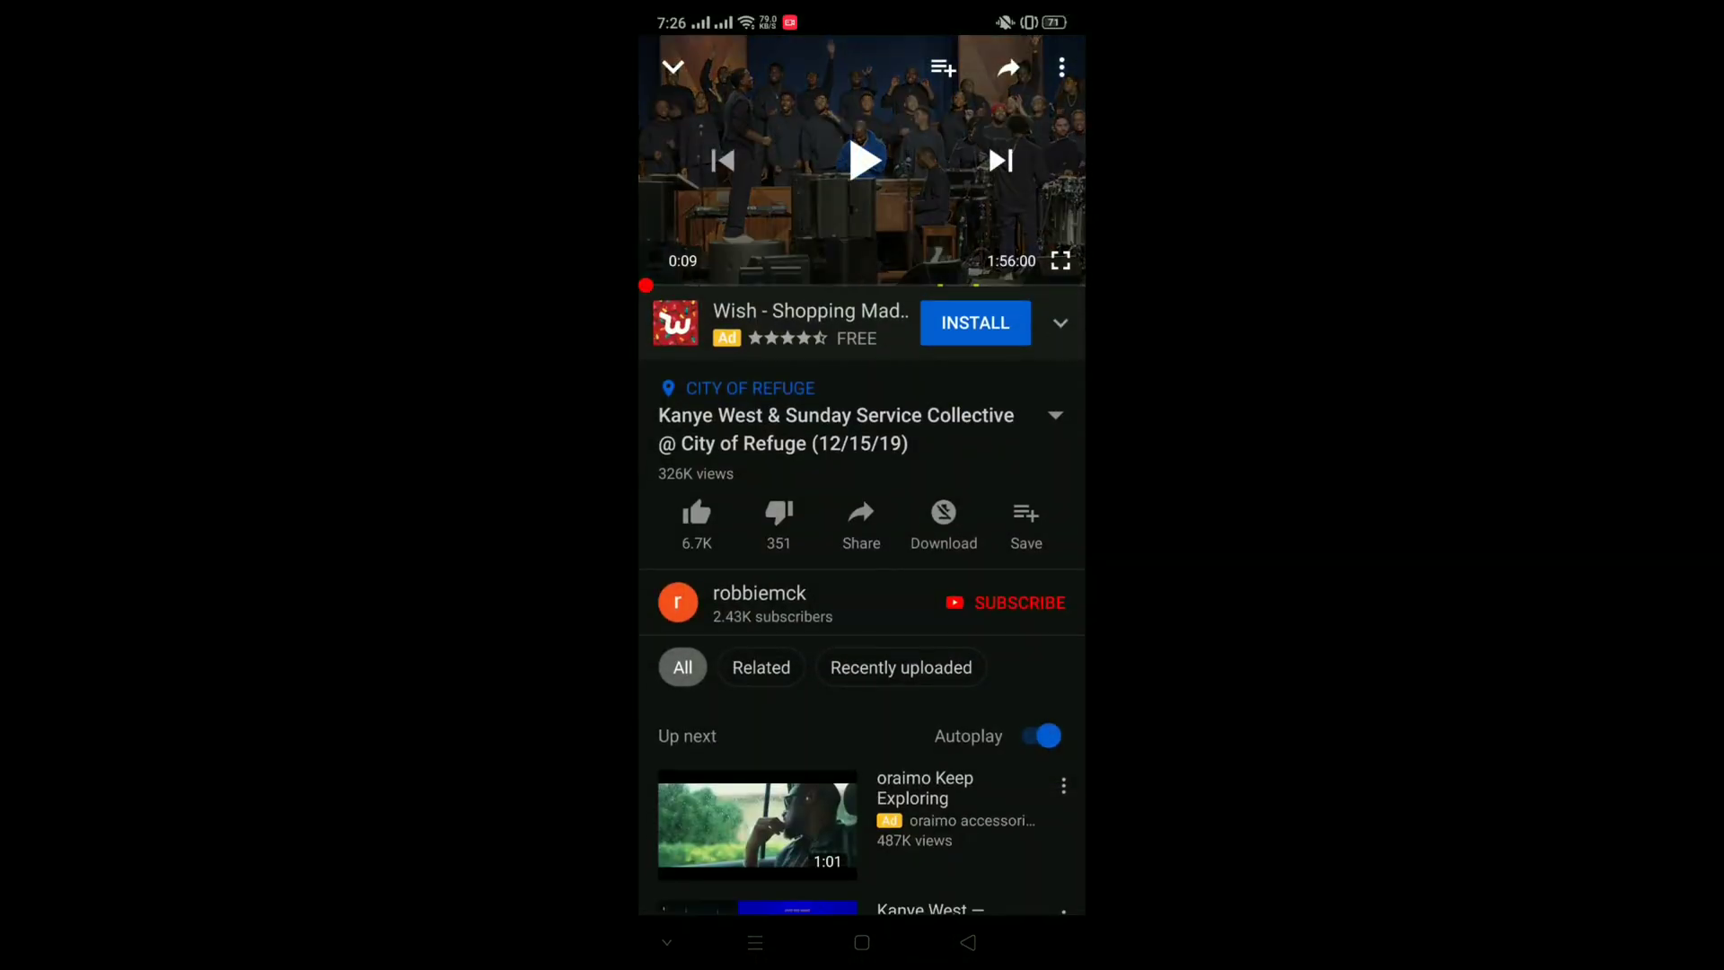
{"action": "left_click", "coordinate": [864, 161]}
{"action": "left_click_drag", "start_coordinate": [862, 202], "coordinate": [863, 445]}
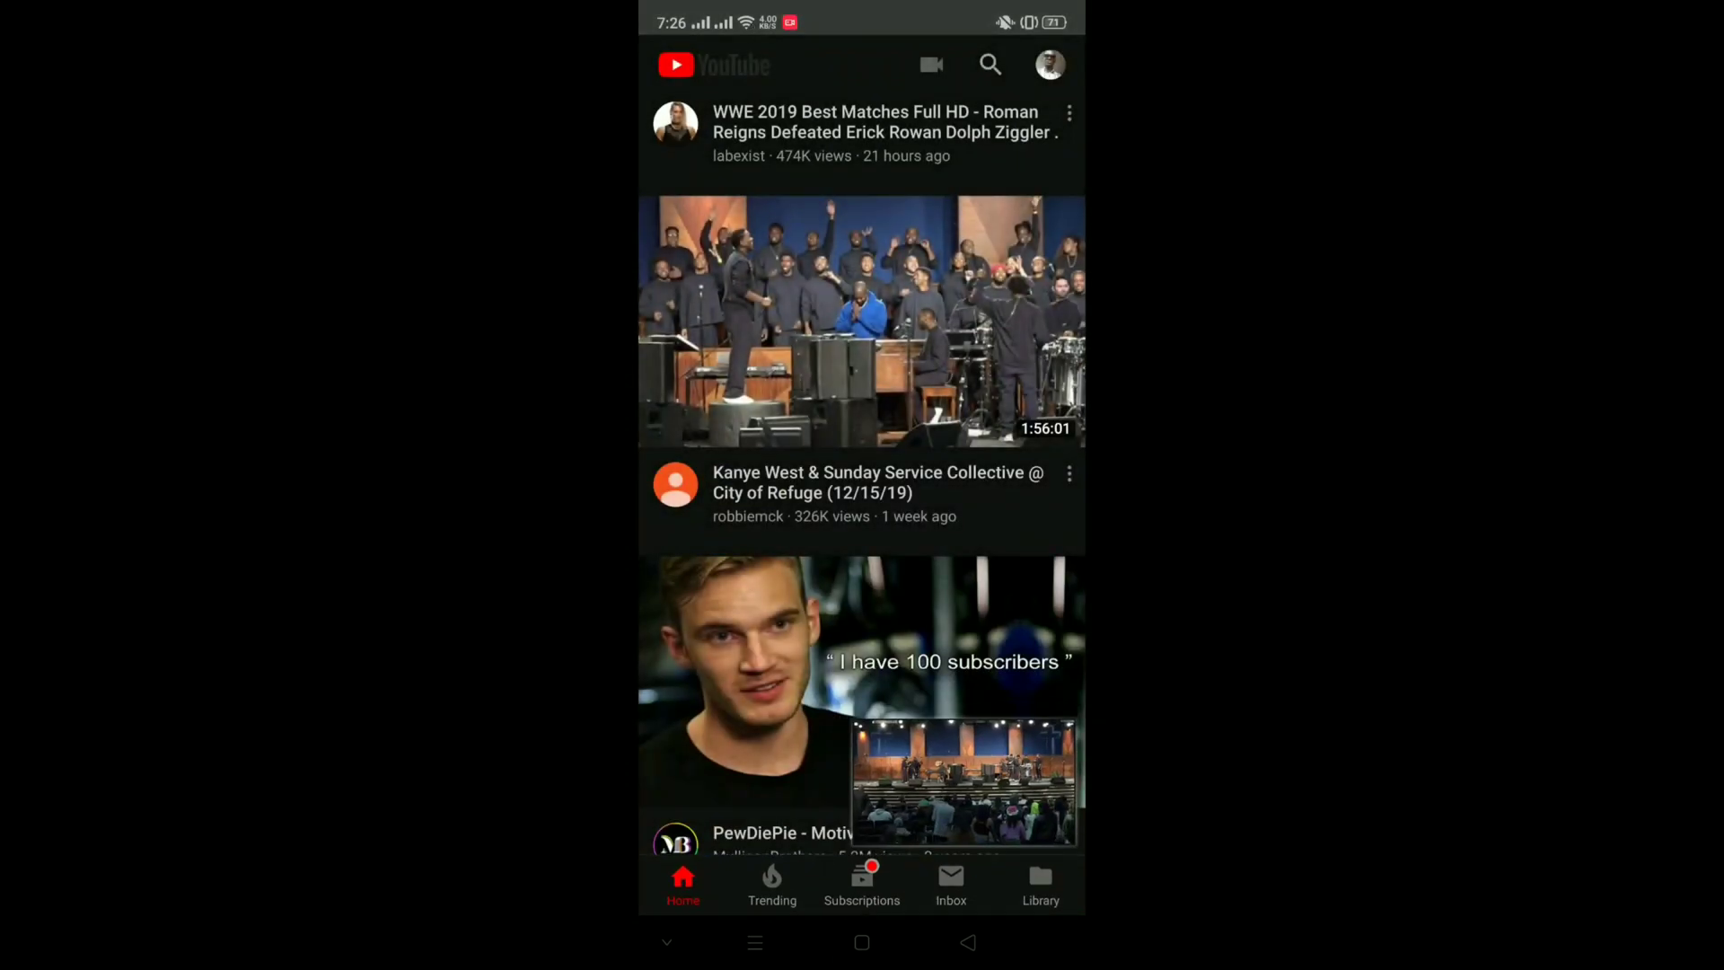
{"action": "left_click", "coordinate": [863, 942]}
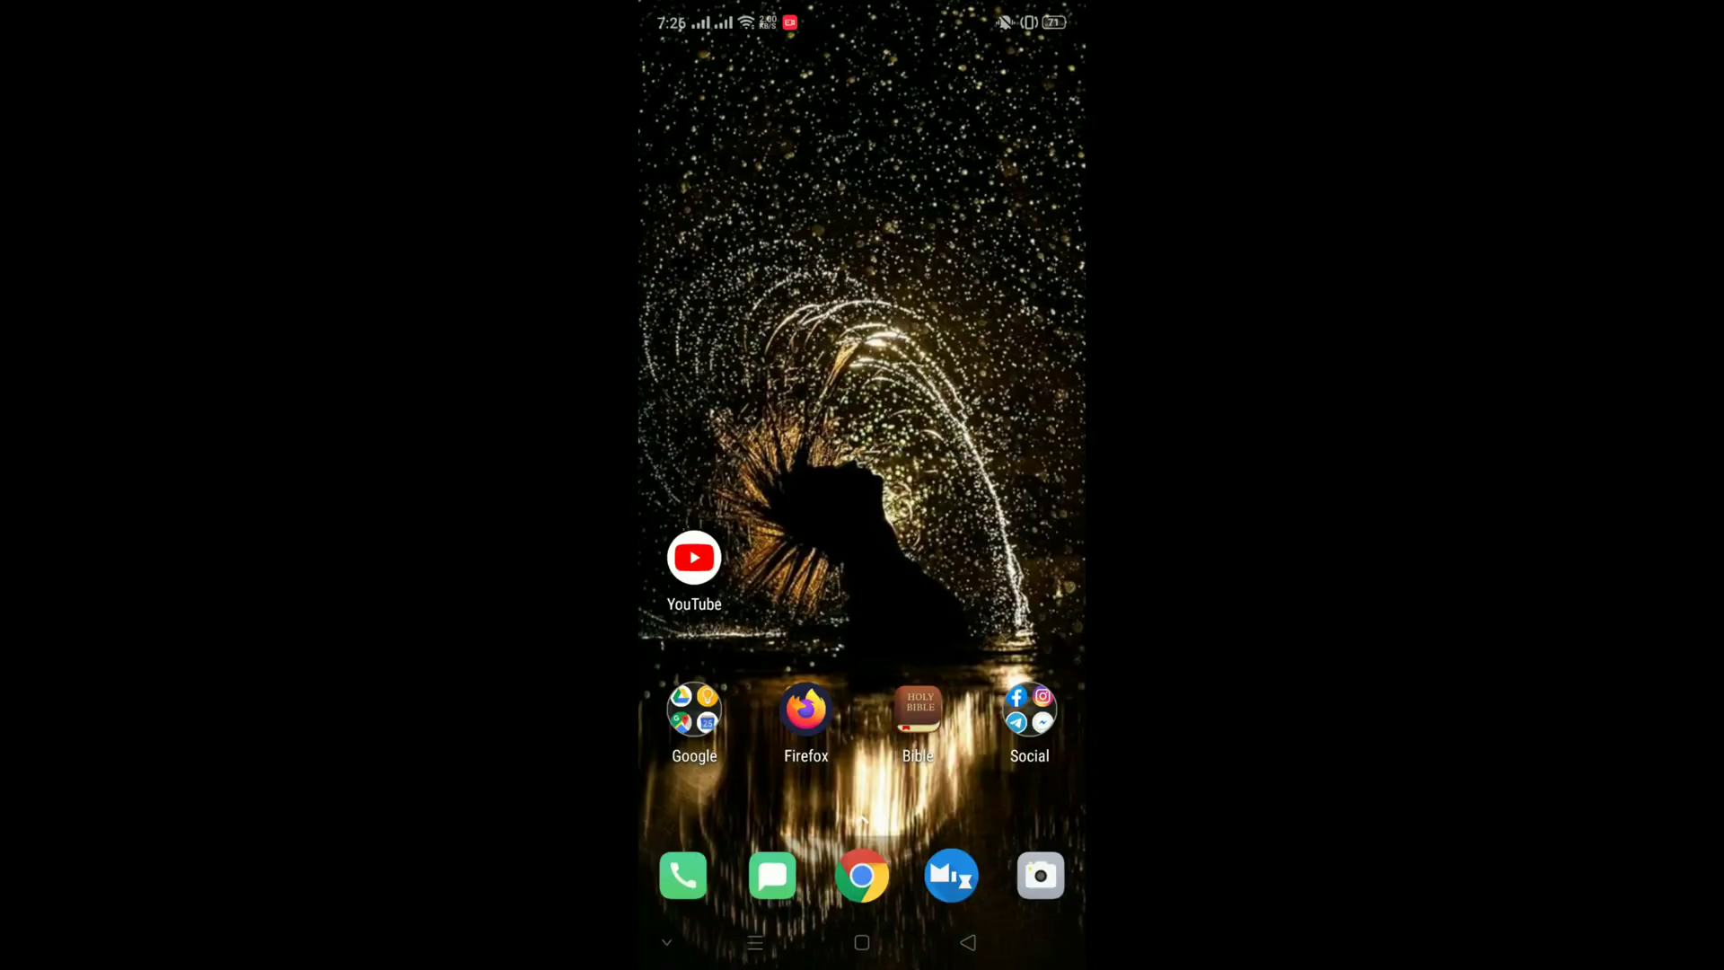
Step: Force stop YouTube from its App info page and check its picture-in-picture setting
{"action": "left_click", "coordinate": [694, 558]}
{"action": "left_click", "coordinate": [834, 281]}
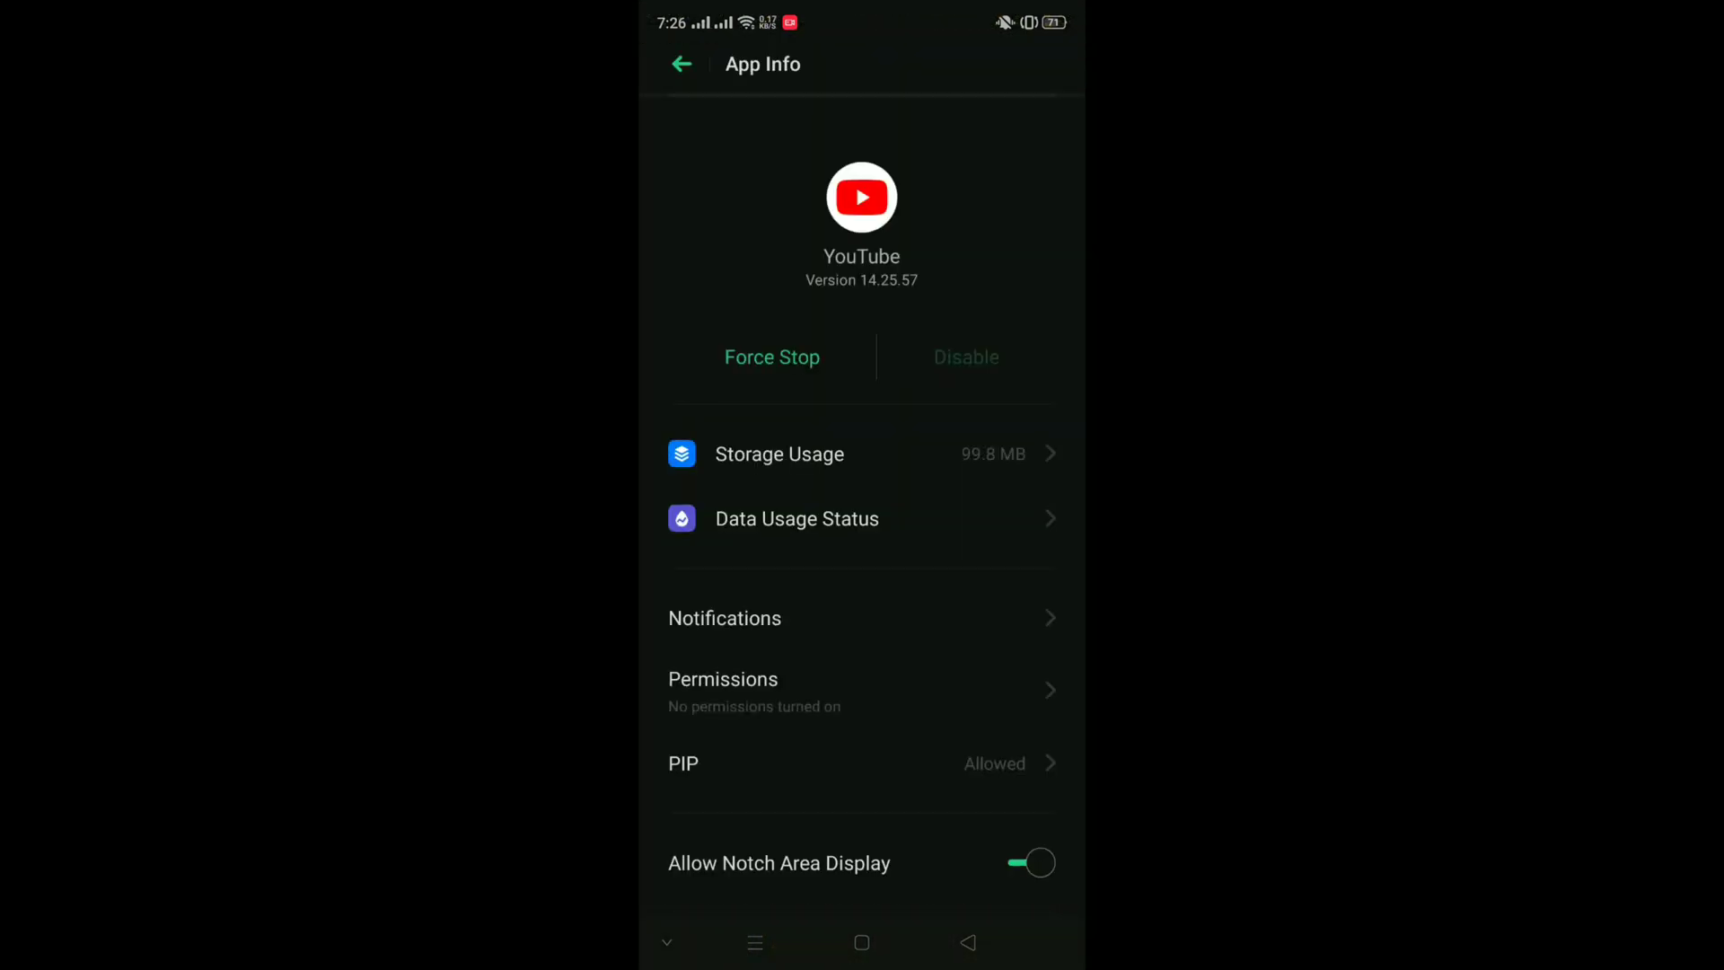
{"action": "left_click", "coordinate": [965, 354]}
{"action": "left_click", "coordinate": [772, 358]}
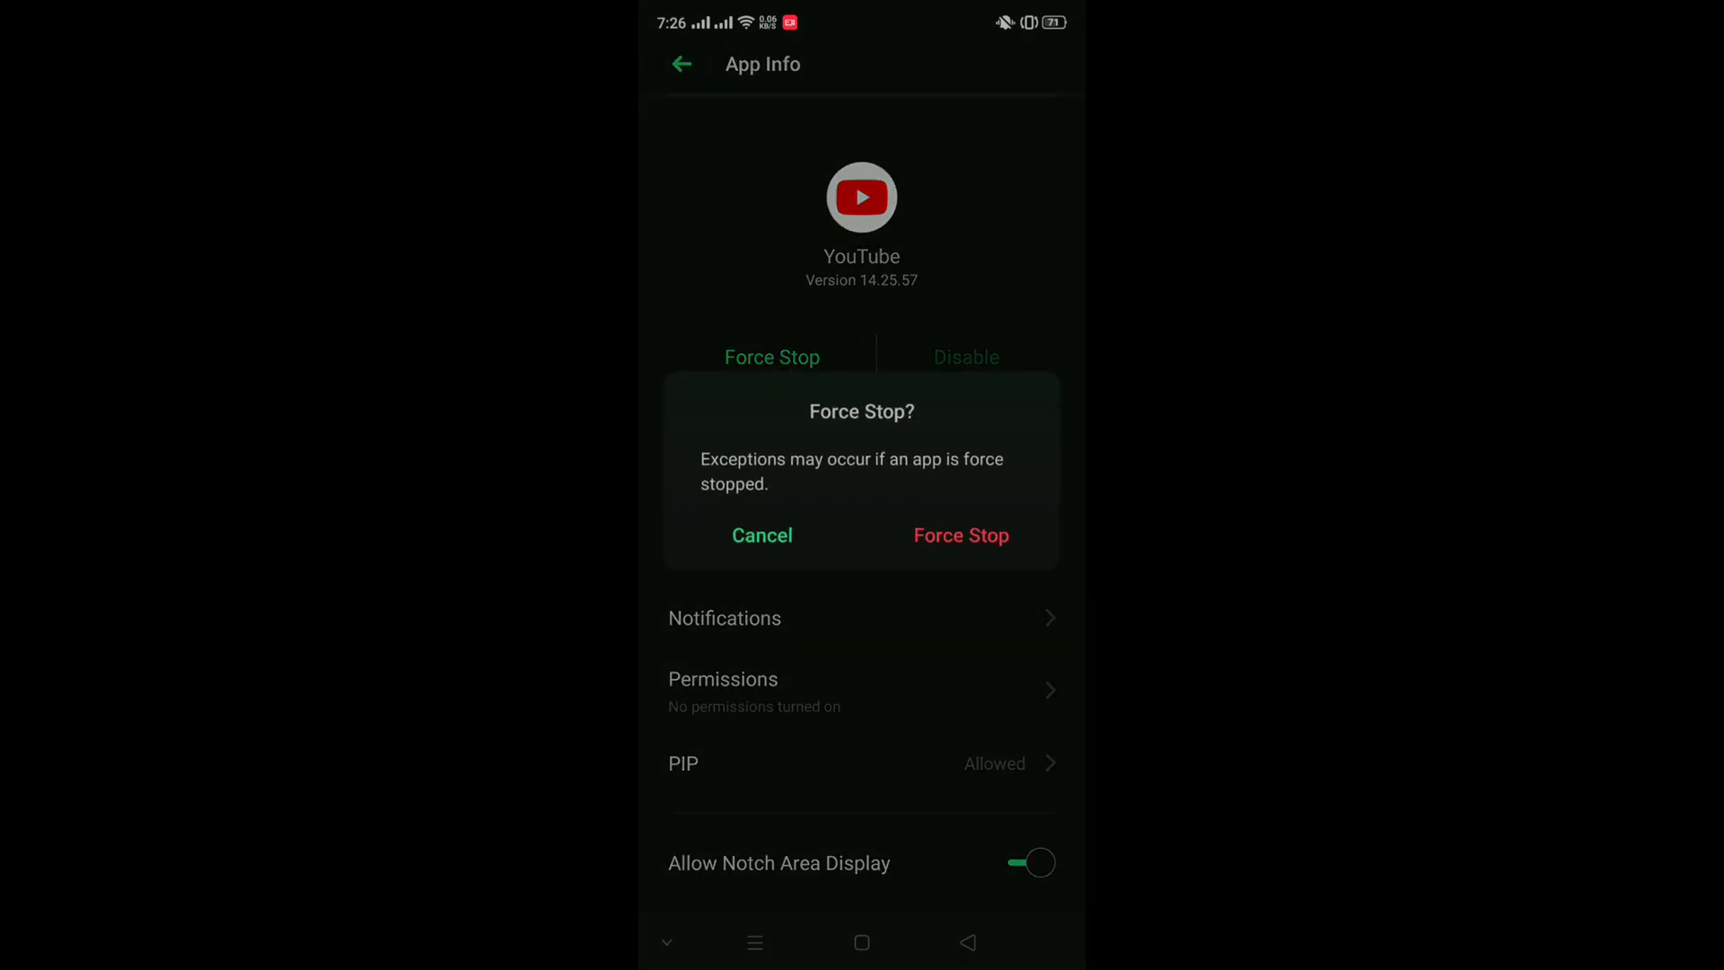
{"action": "left_click", "coordinate": [961, 534]}
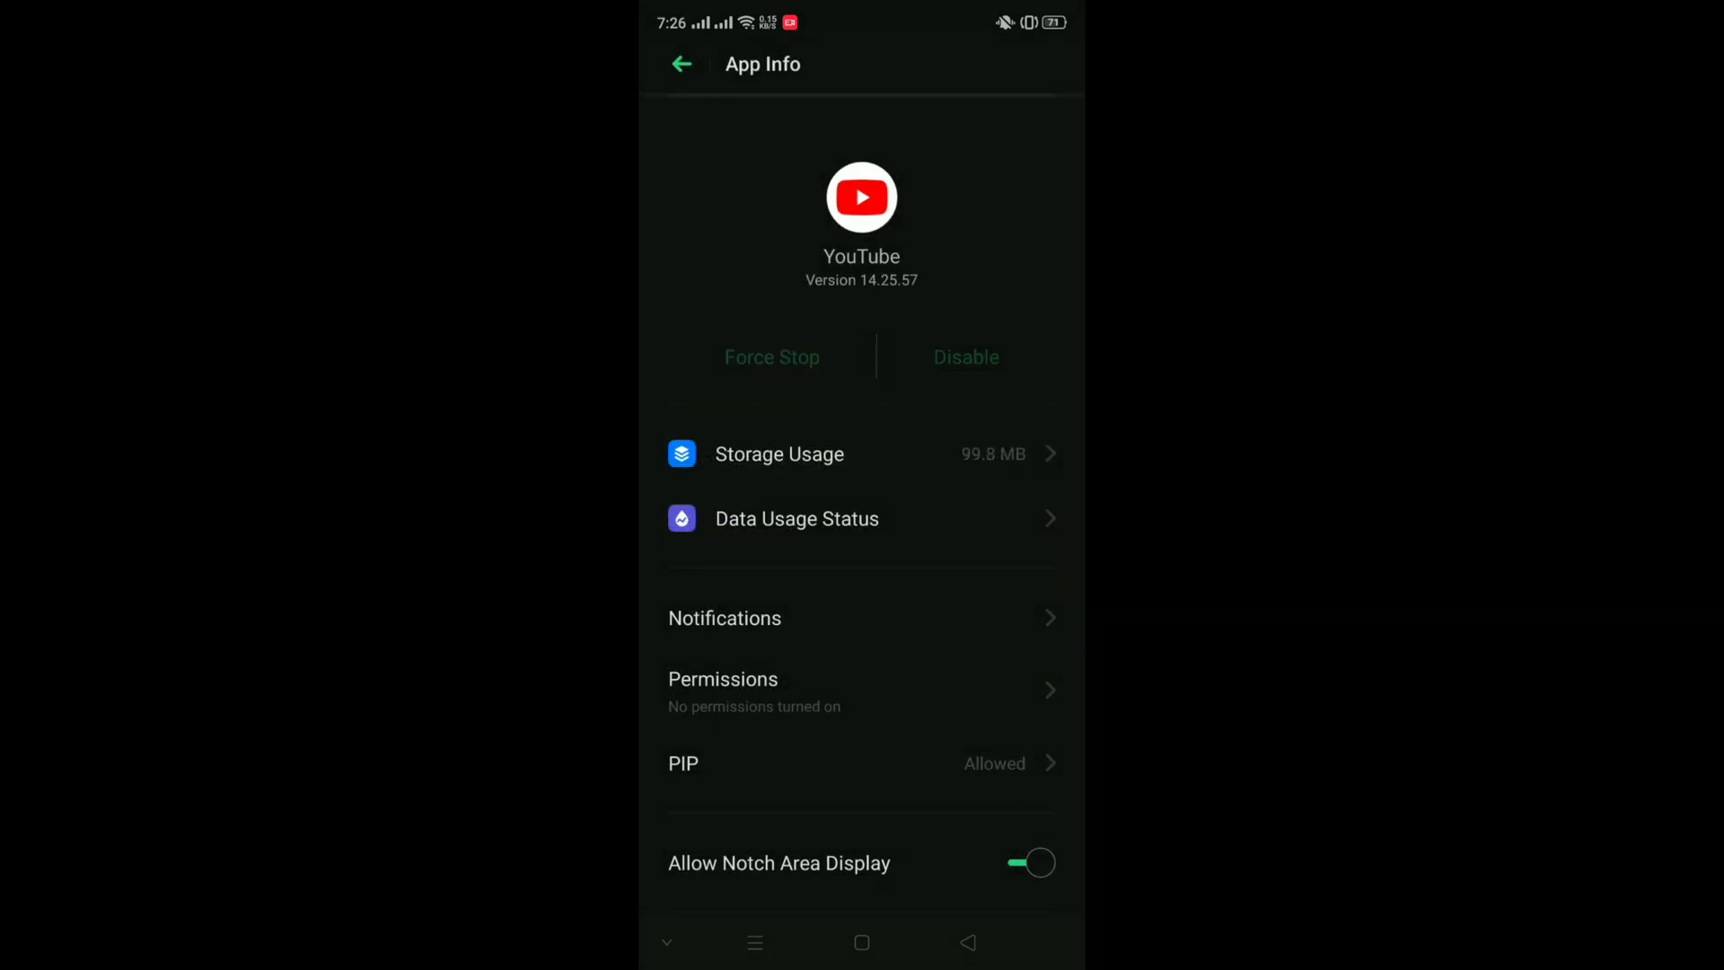
{"action": "left_click", "coordinate": [862, 764]}
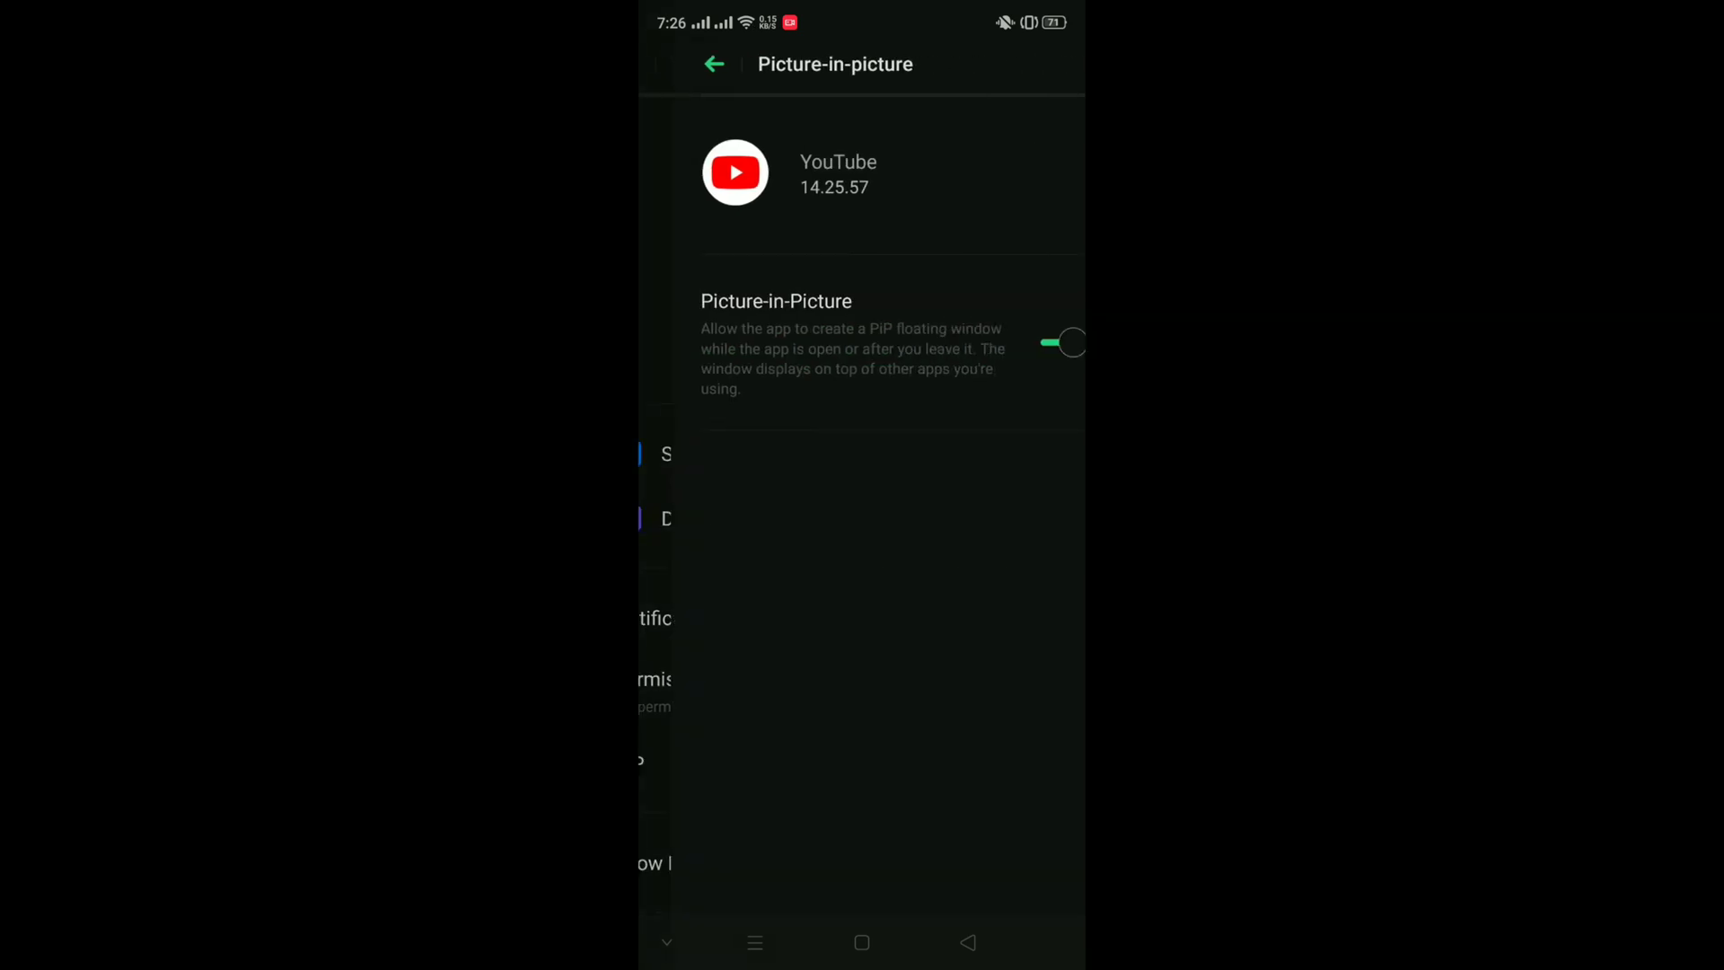
{"action": "left_click", "coordinate": [968, 942]}
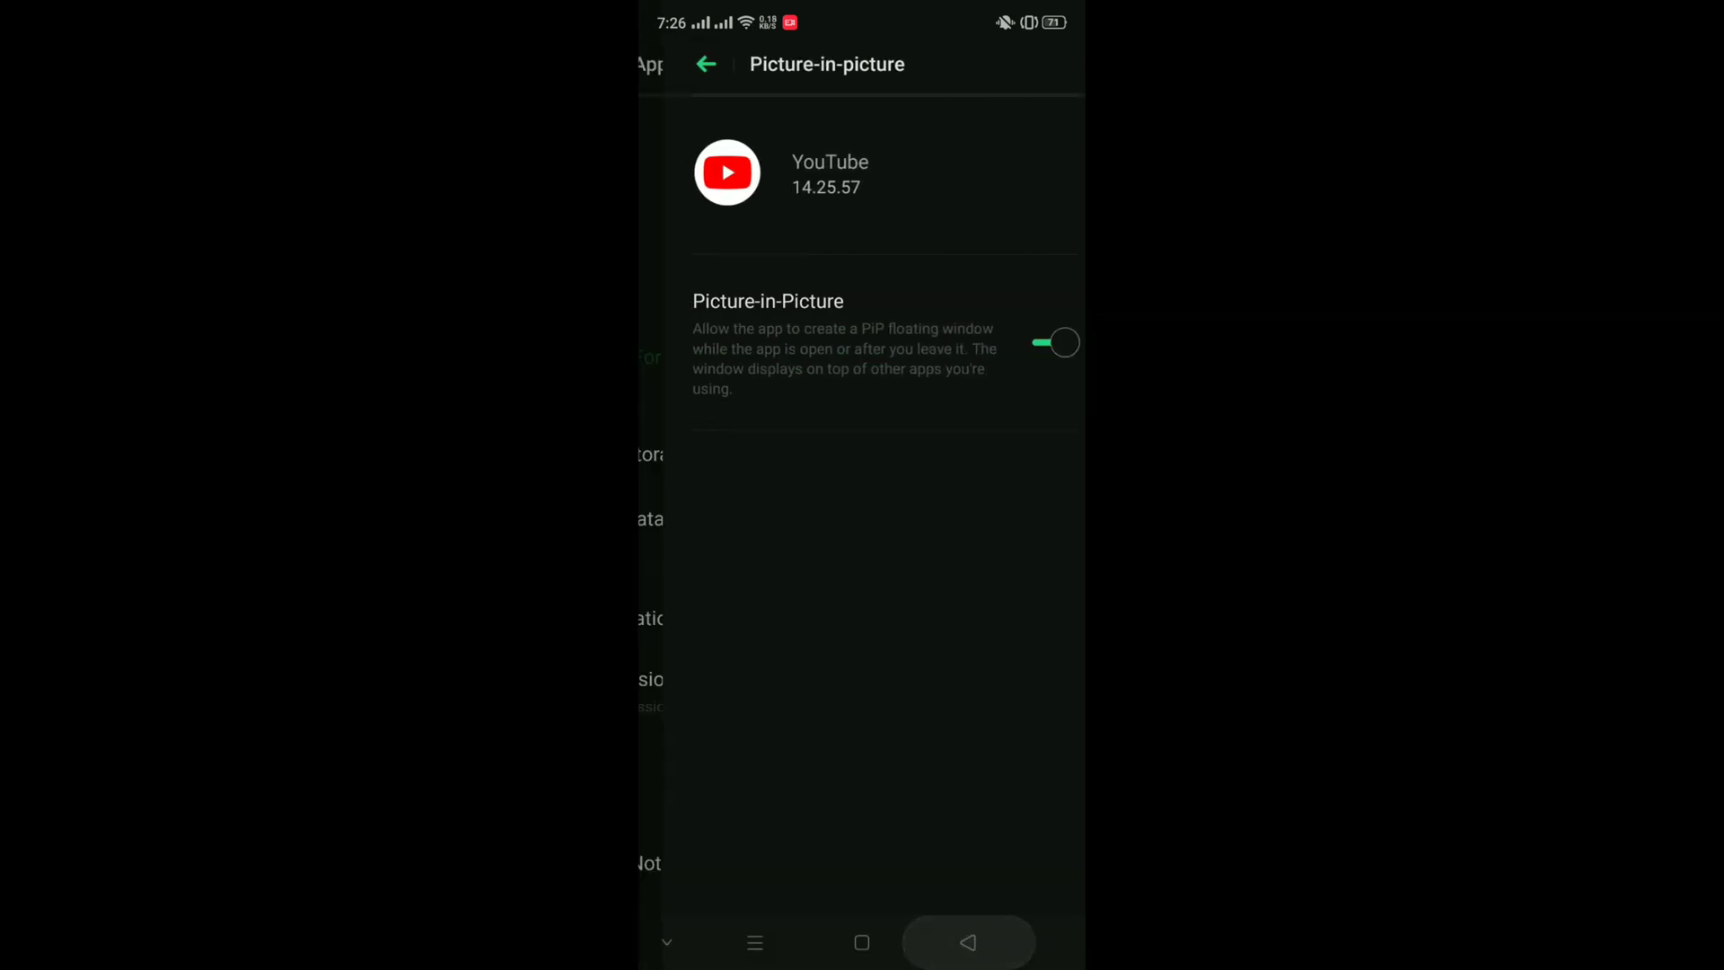
{"action": "left_click_drag", "start_coordinate": [862, 763], "coordinate": [889, 603]}
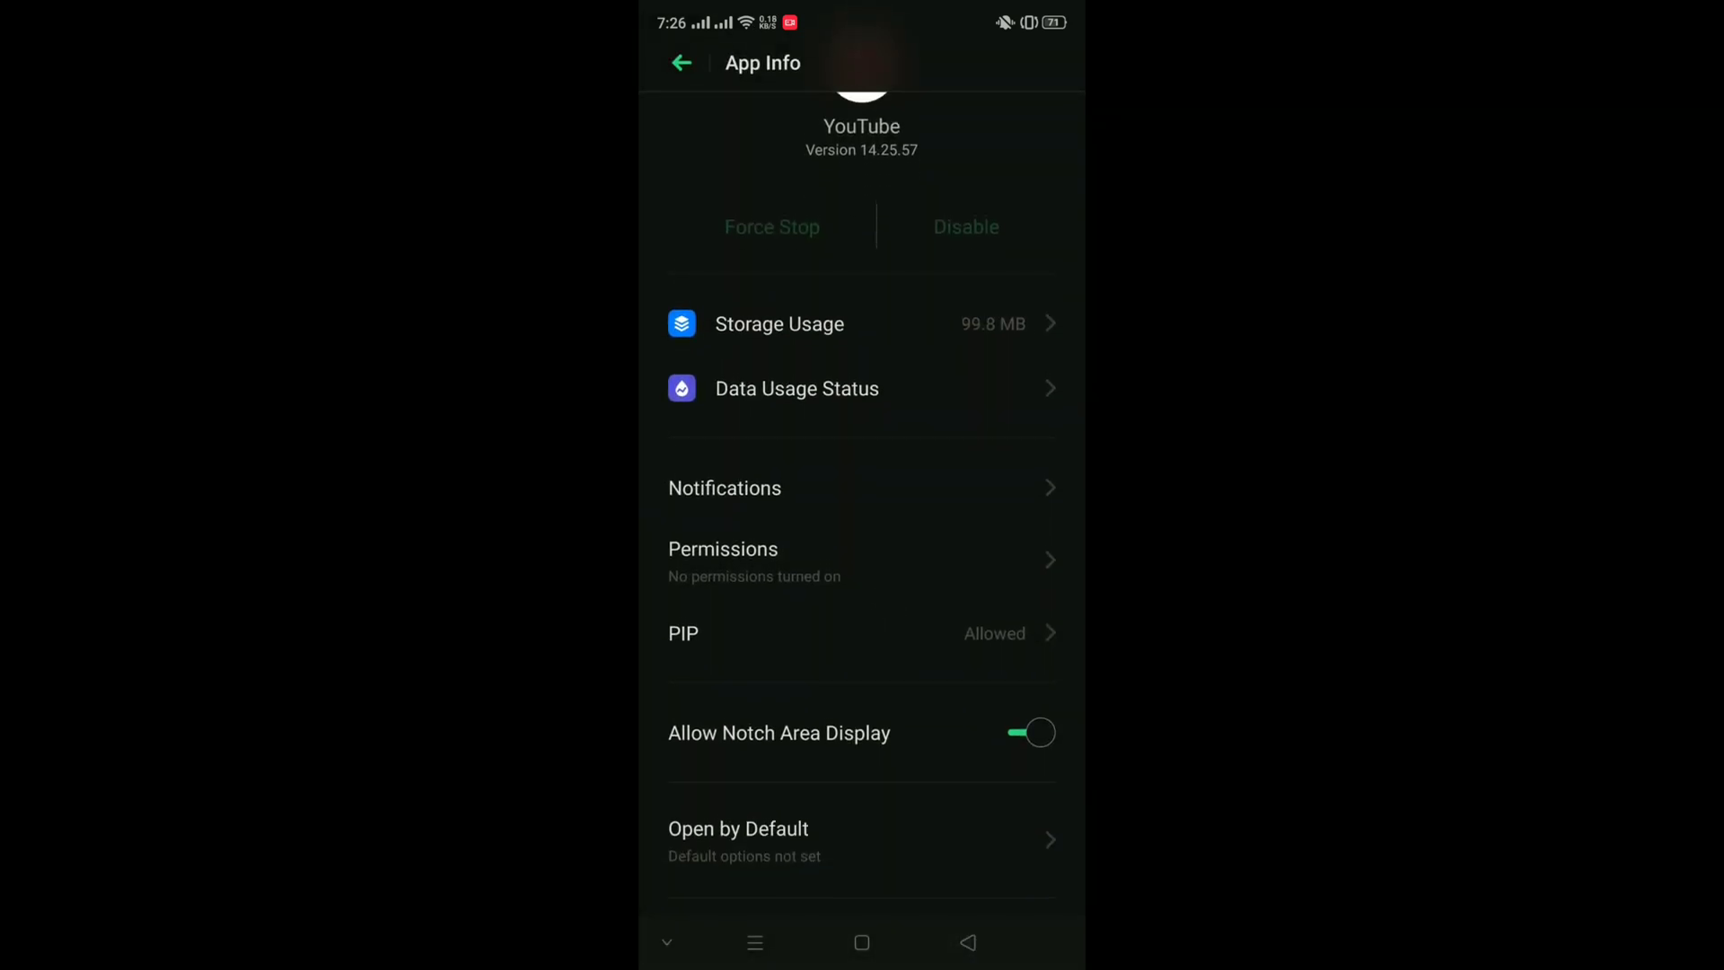
{"action": "left_click_drag", "start_coordinate": [875, 665], "coordinate": [850, 821]}
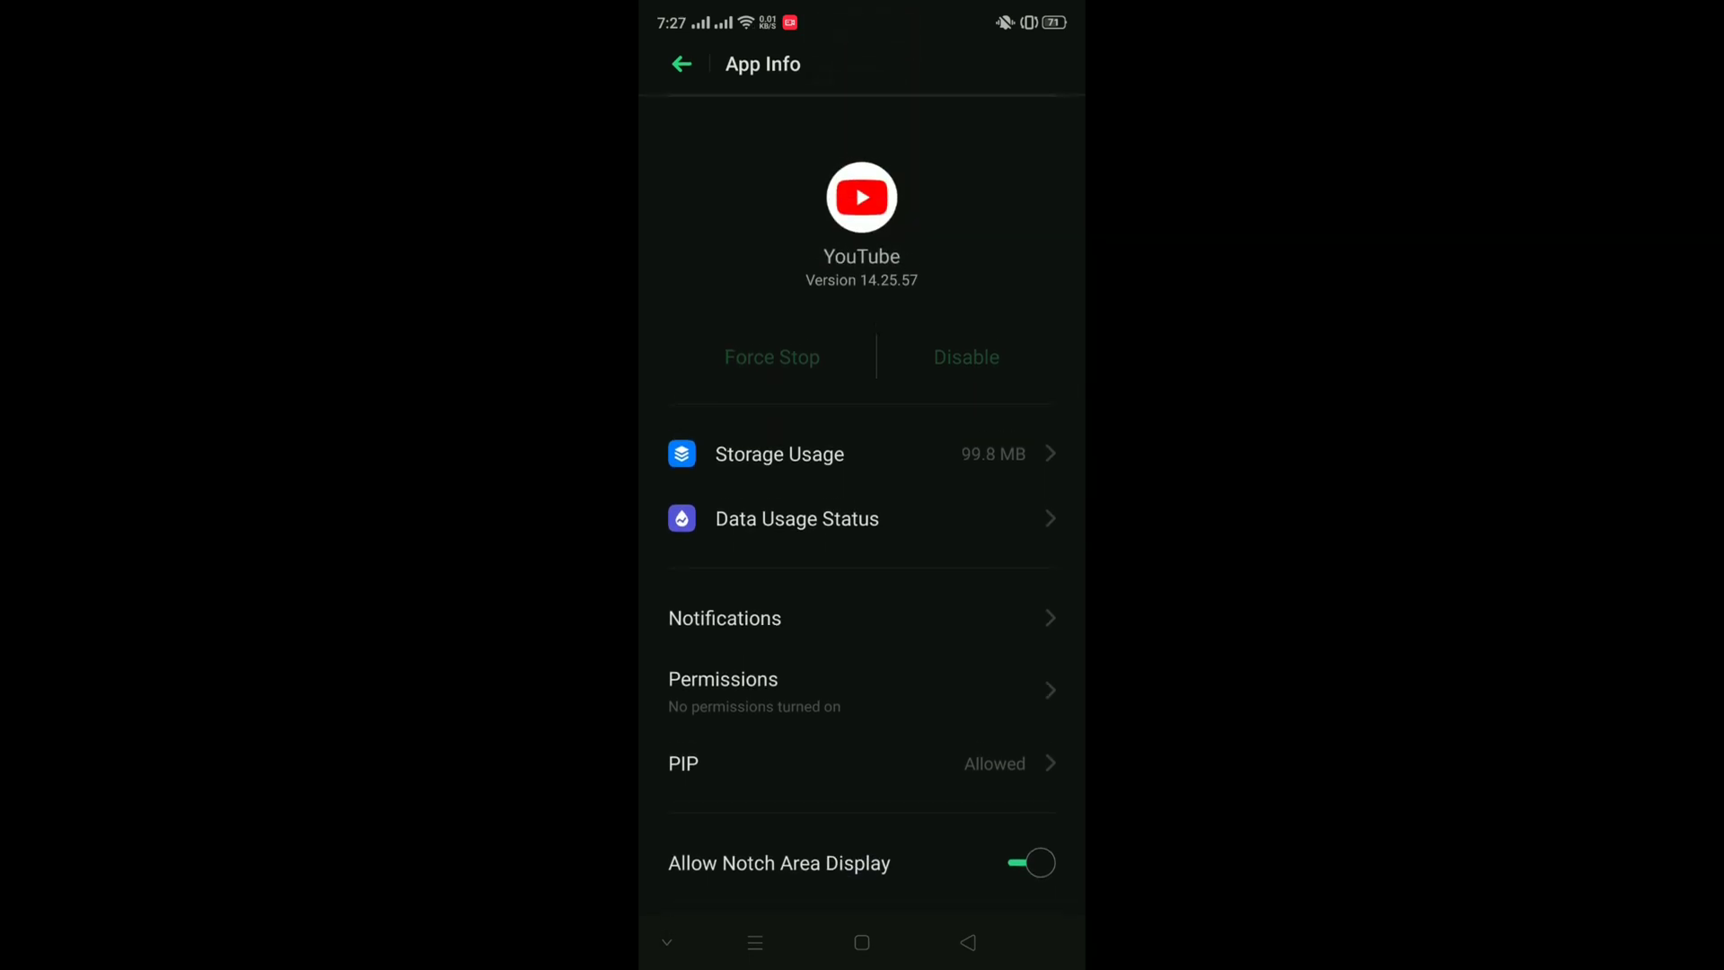
Step: Review the floating-window permissions list under Security, scrolling through the apps
{"action": "left_click_drag", "start_coordinate": [863, 7], "coordinate": [862, 539]}
{"action": "left_click", "coordinate": [1031, 63]}
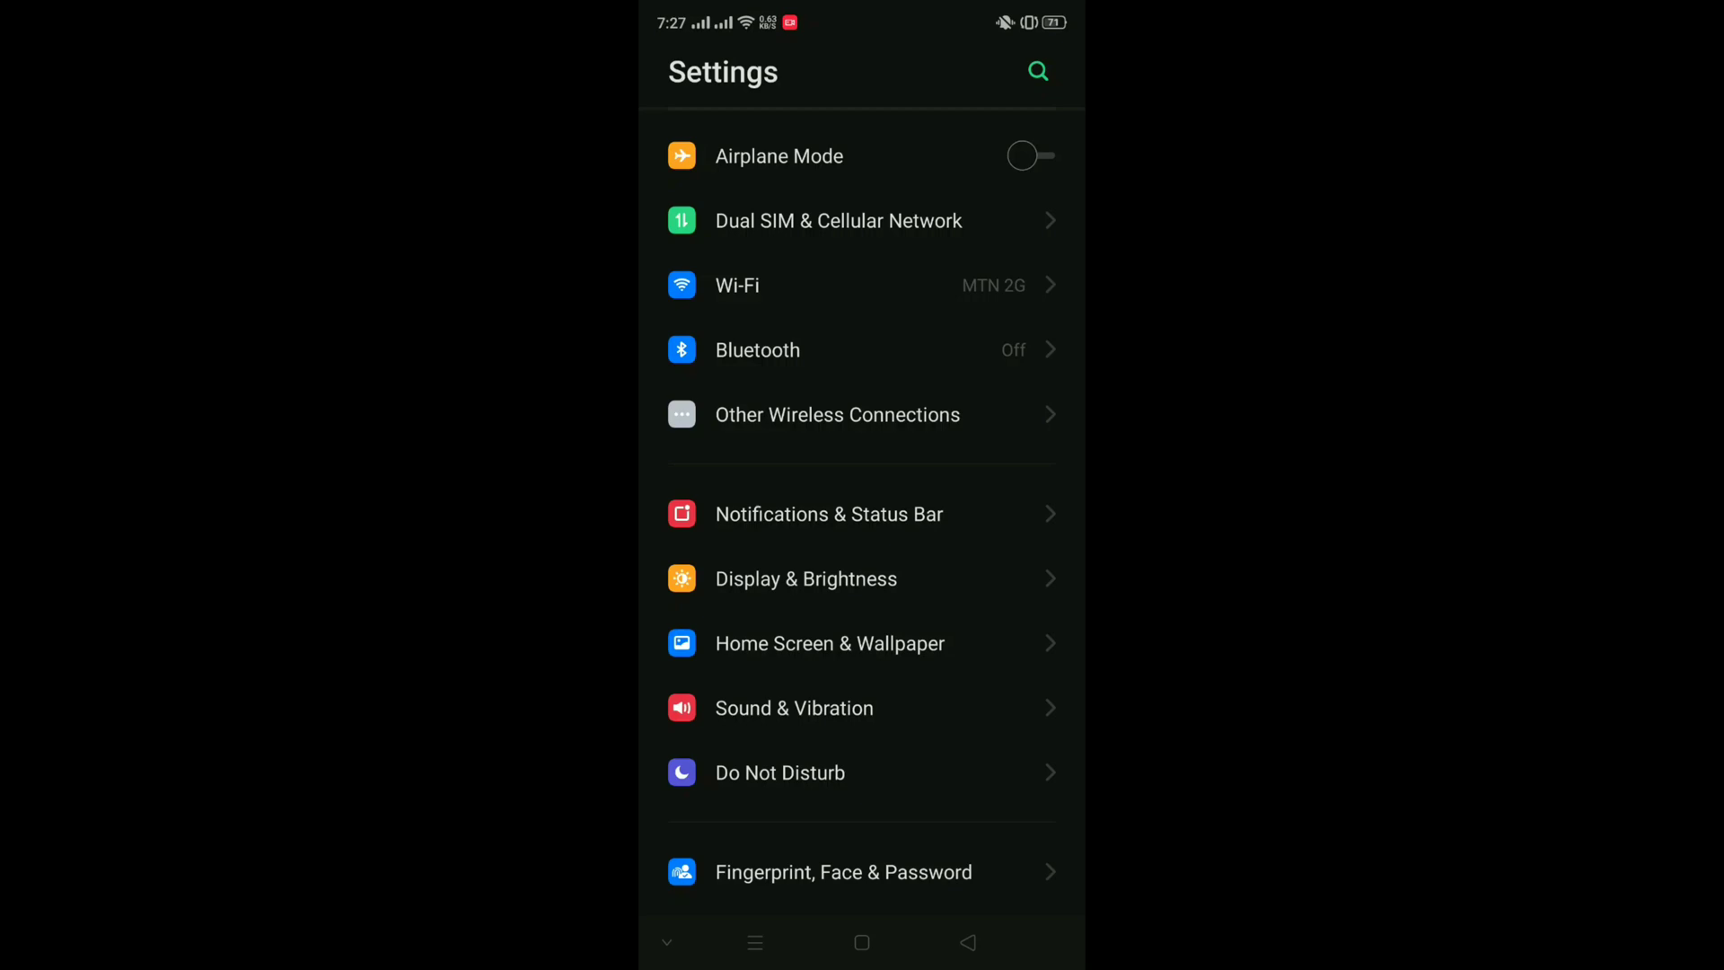
{"action": "left_click_drag", "start_coordinate": [850, 658], "coordinate": [876, 443]}
{"action": "left_click", "coordinate": [798, 377]}
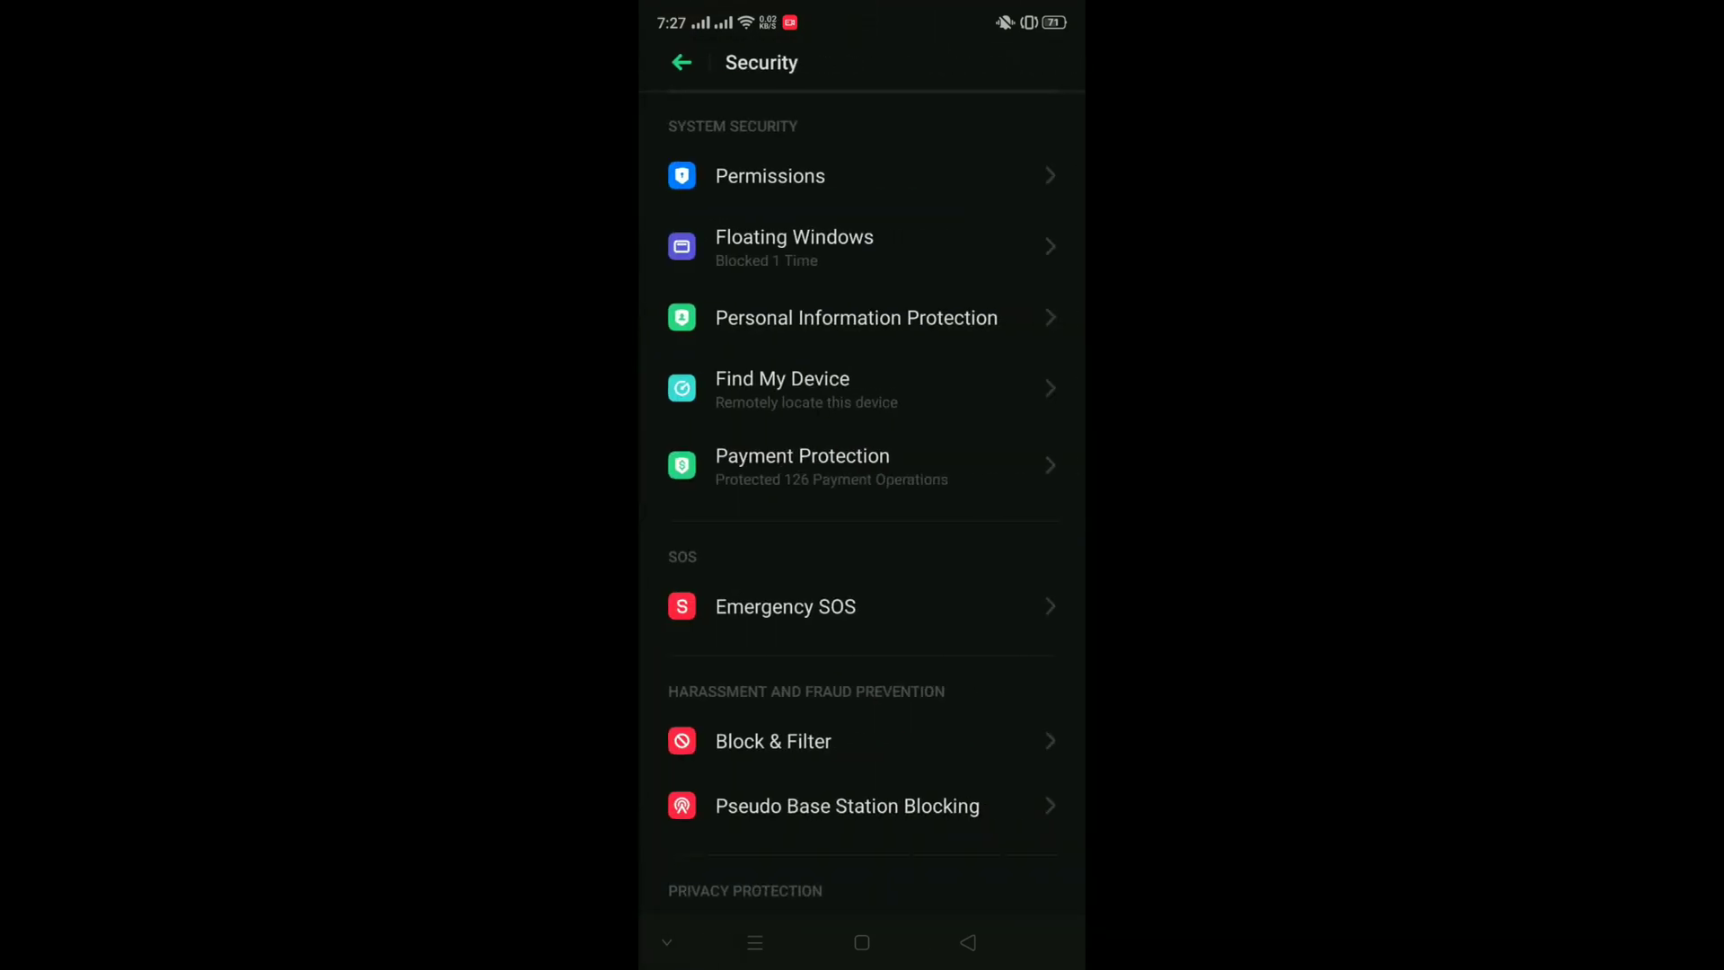
{"action": "left_click", "coordinate": [796, 246]}
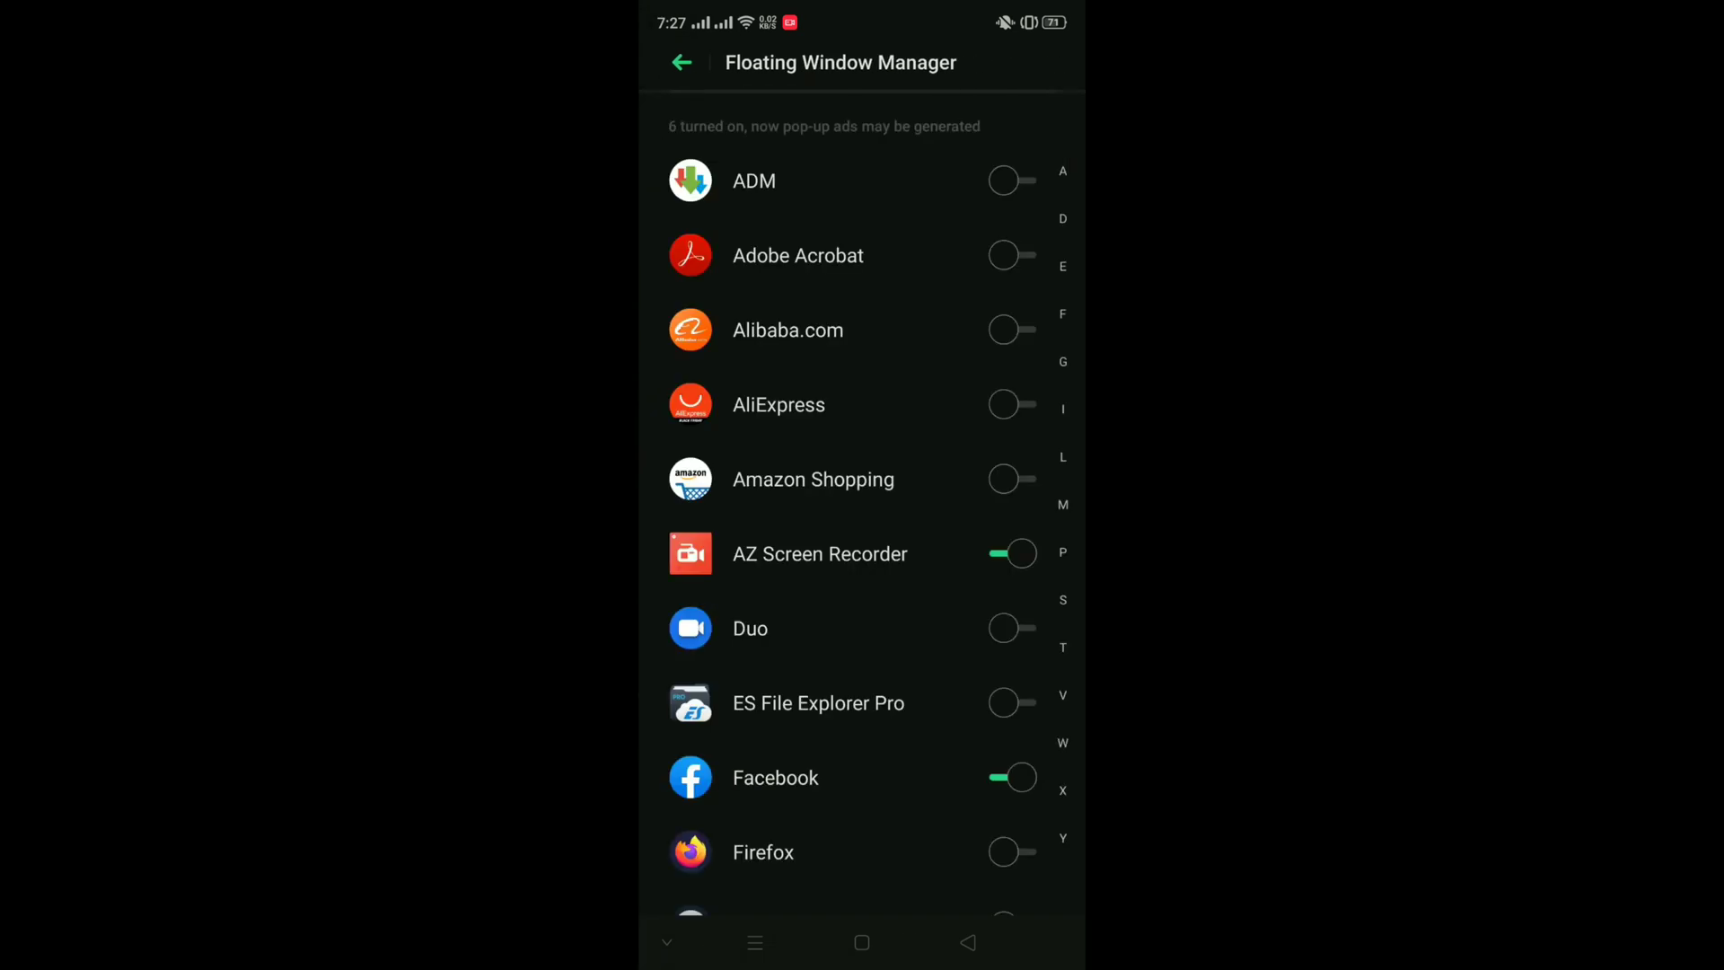
{"action": "left_click_drag", "start_coordinate": [875, 755], "coordinate": [867, 470]}
{"action": "mouse_move", "coordinate": [863, 728]}
{"action": "left_mouse_down"}
{"action": "mouse_move", "coordinate": [855, 463]}
{"action": "mouse_move", "coordinate": [835, 554]}
{"action": "mouse_move", "coordinate": [957, 191]}
{"action": "mouse_move", "coordinate": [816, 589]}
{"action": "left_mouse_up"}
{"action": "left_click_drag", "start_coordinate": [817, 336], "coordinate": [867, 593]}
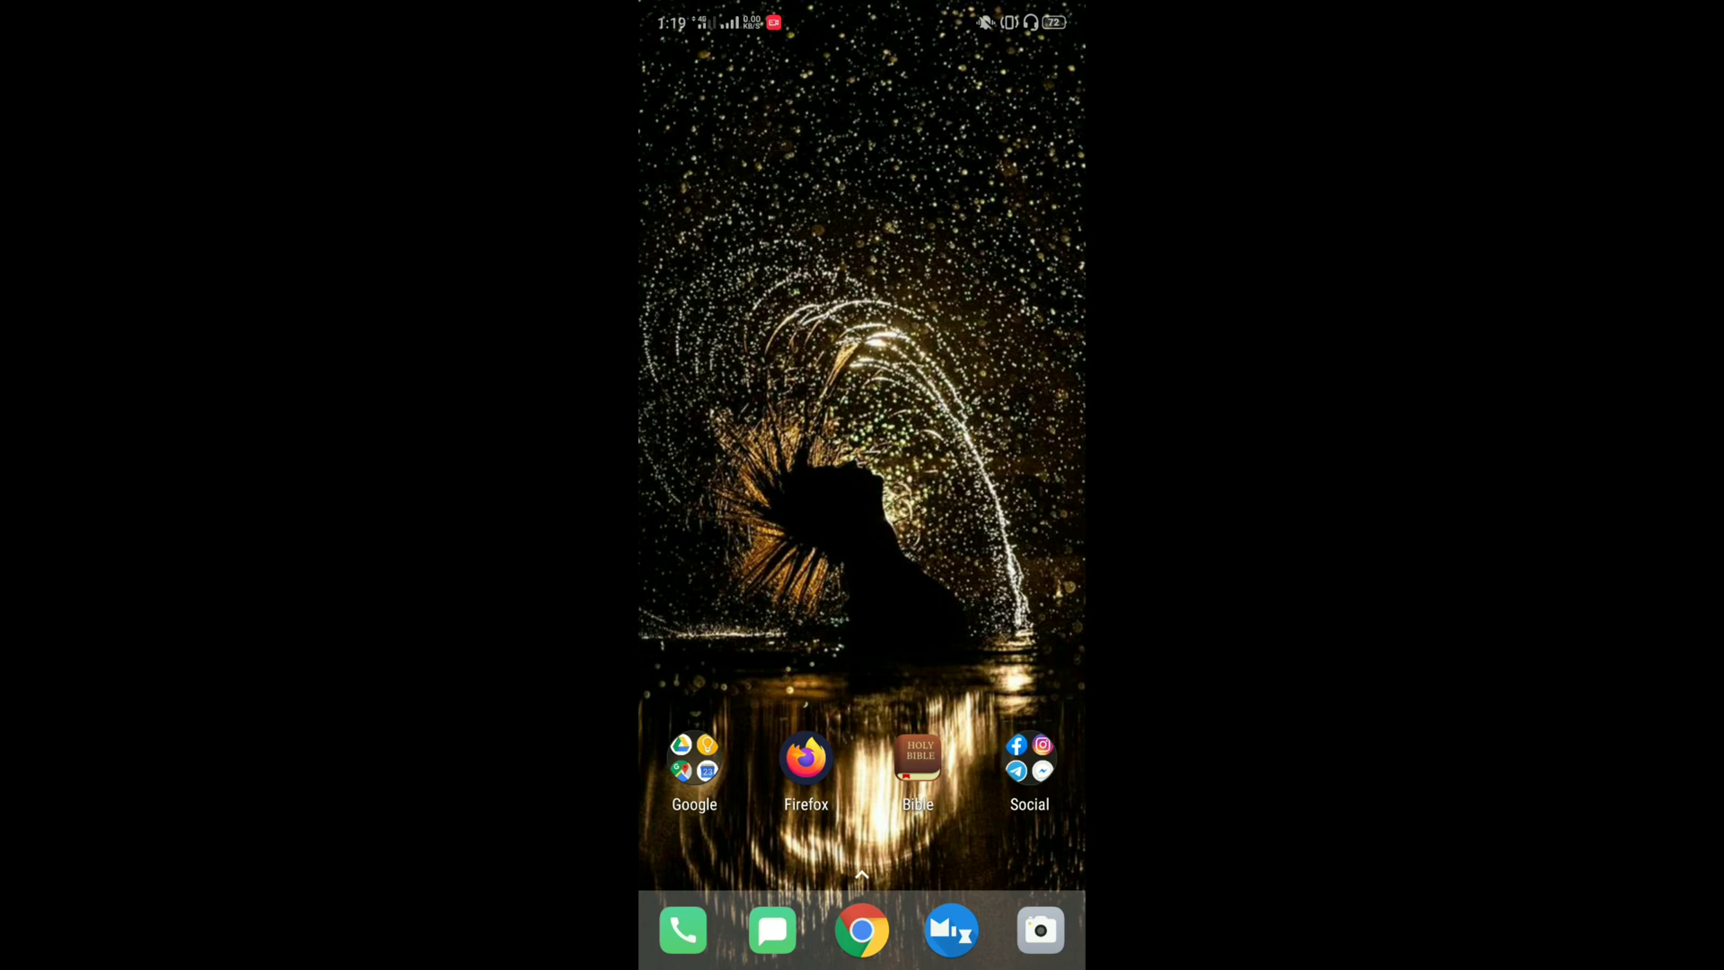
Step: Go to vanced.app in Chrome and choose the NON ROOT version
{"action": "left_click", "coordinate": [862, 930]}
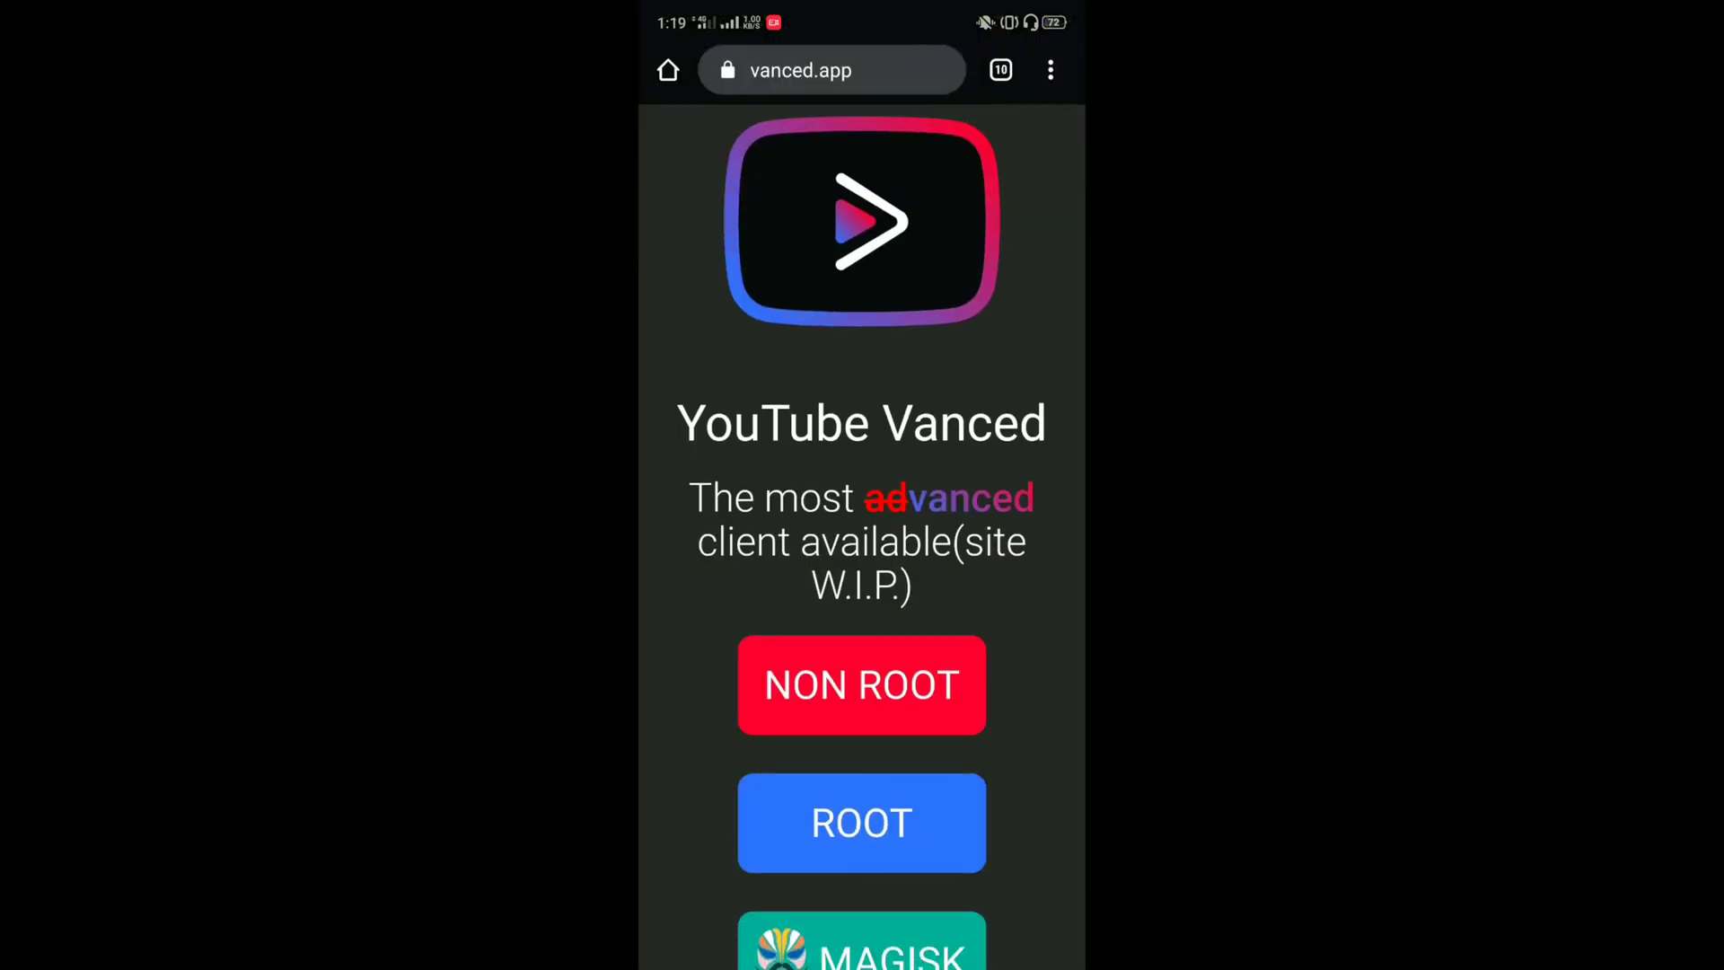
{"action": "left_click", "coordinate": [862, 684]}
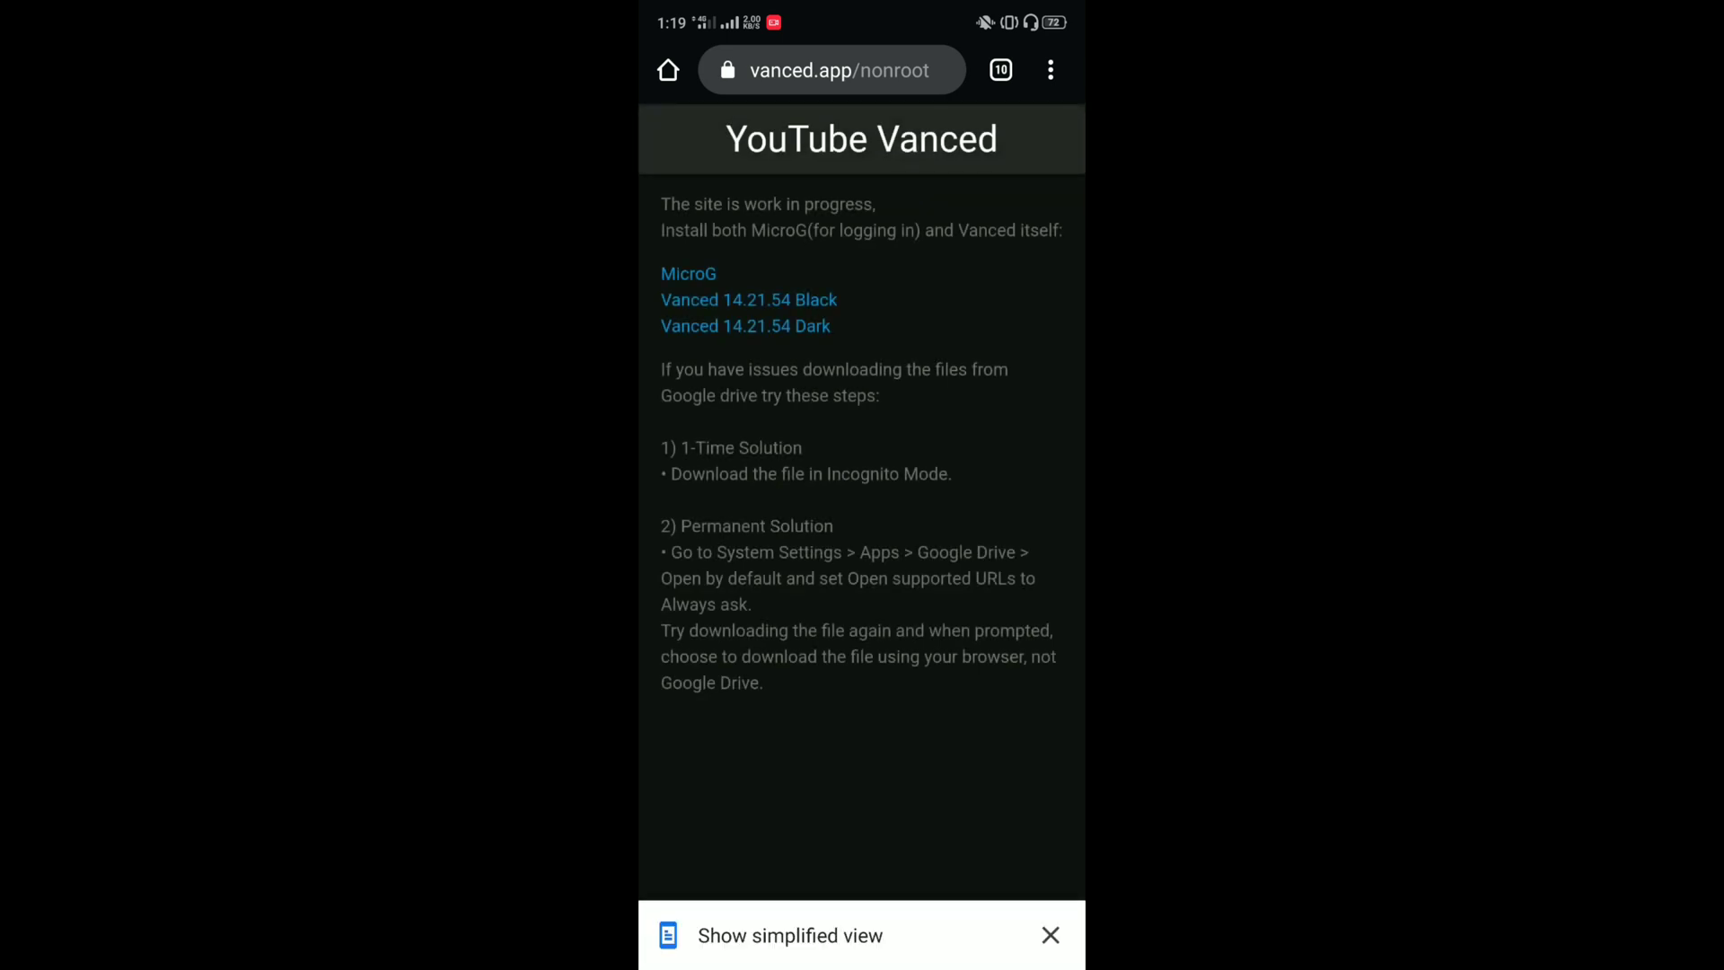
Step: Install YouTube Vanced, then install the Vanced MicroG package
{"action": "left_click", "coordinate": [1041, 922]}
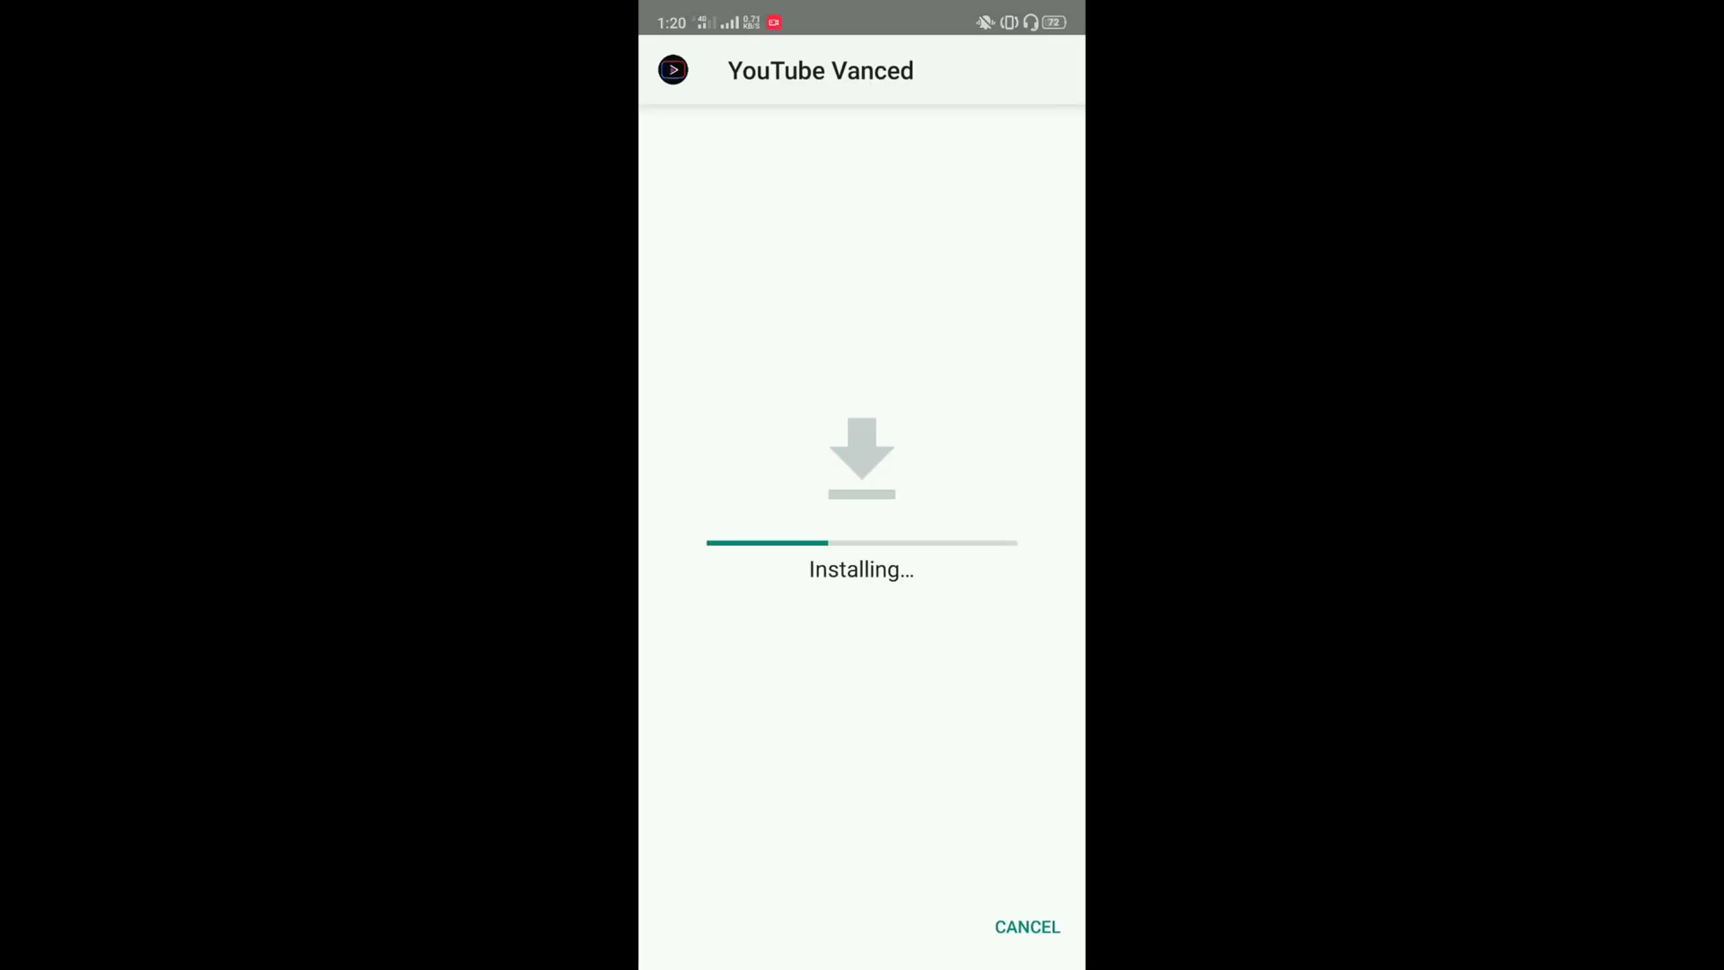
{"action": "left_click", "coordinate": [954, 927]}
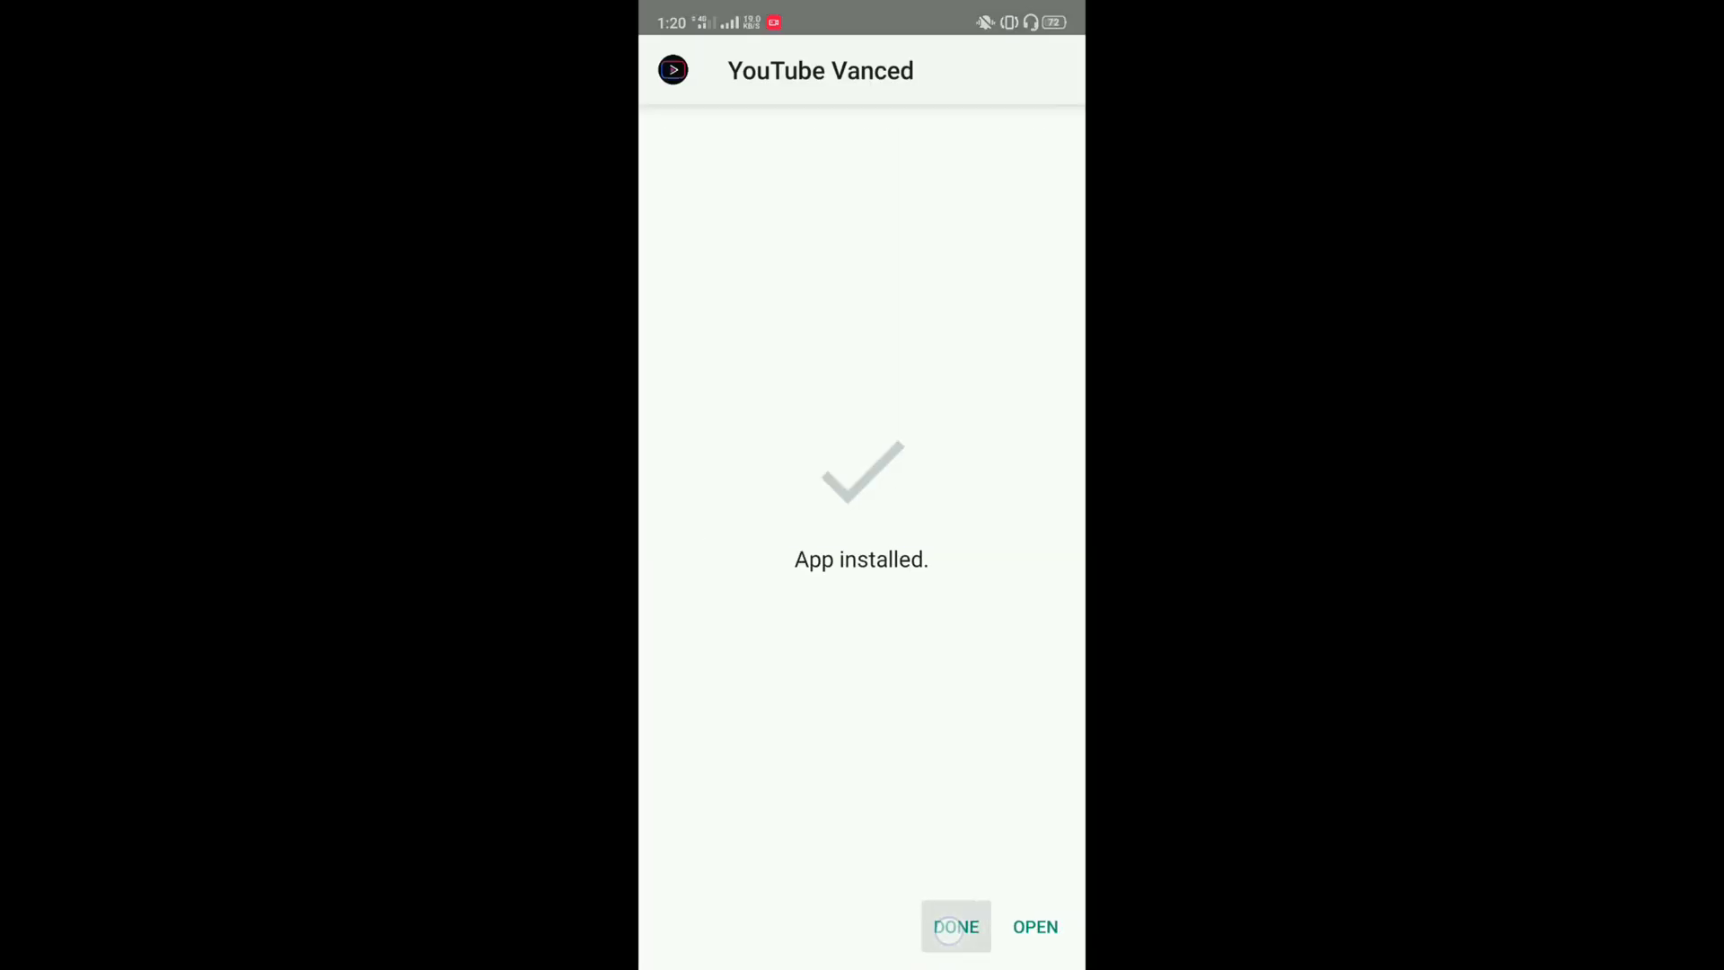
{"action": "left_click", "coordinate": [889, 351]}
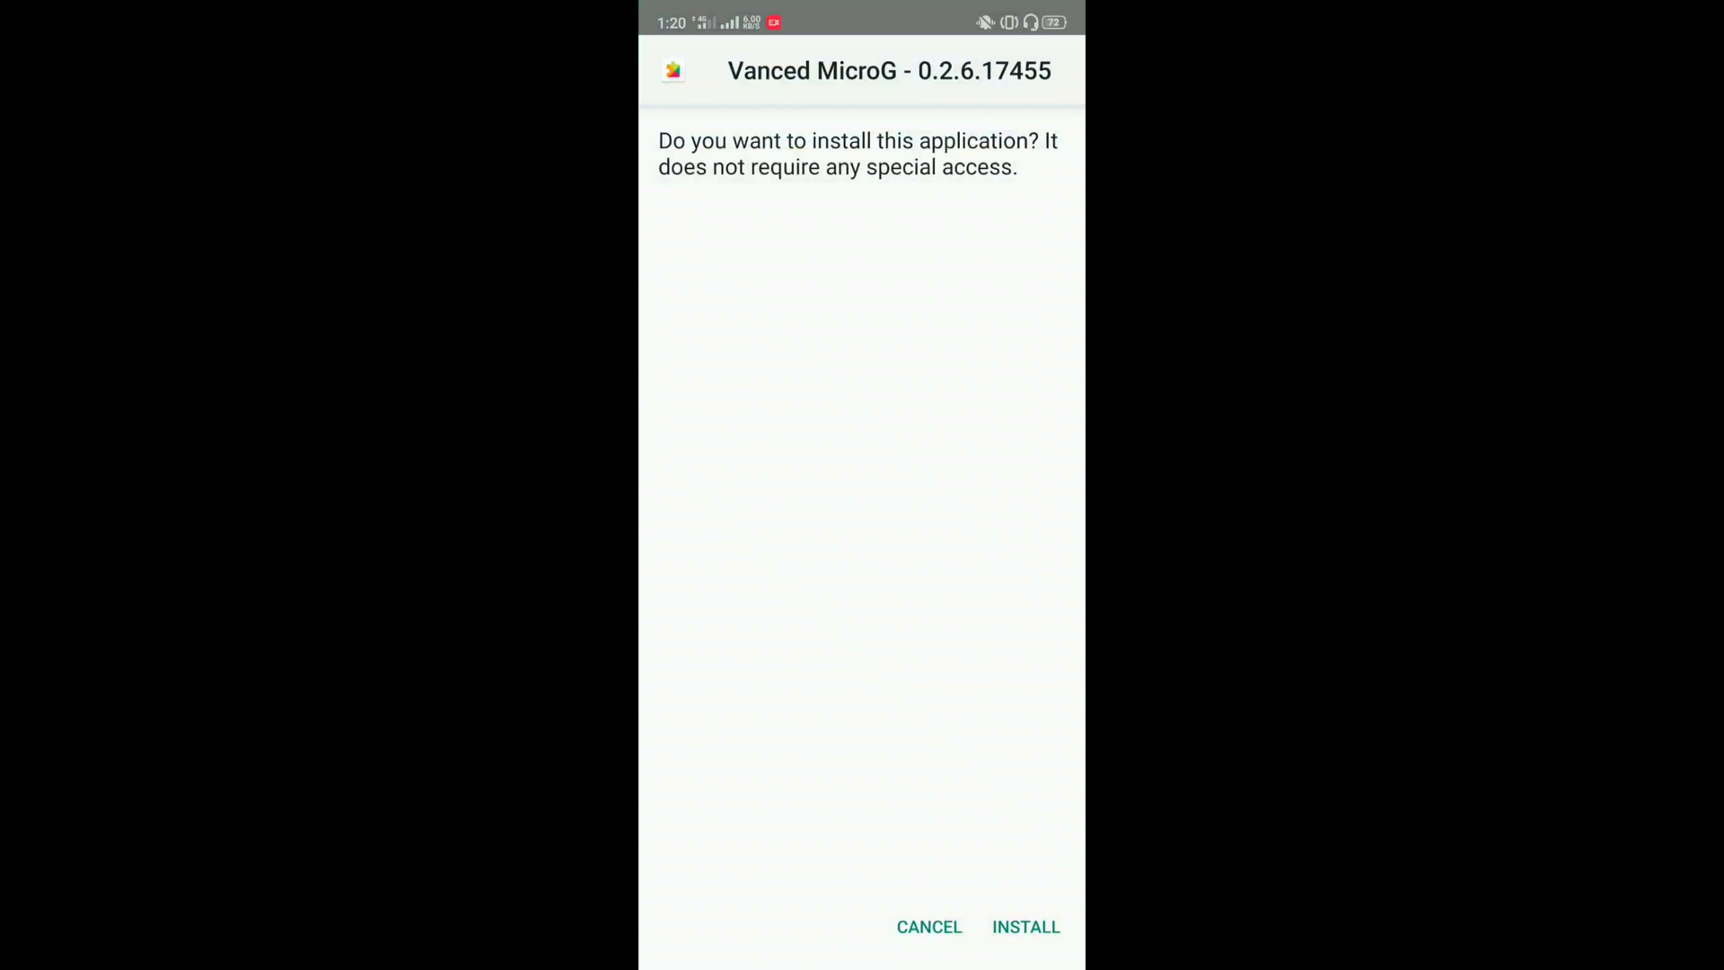
{"action": "left_click", "coordinate": [1027, 927]}
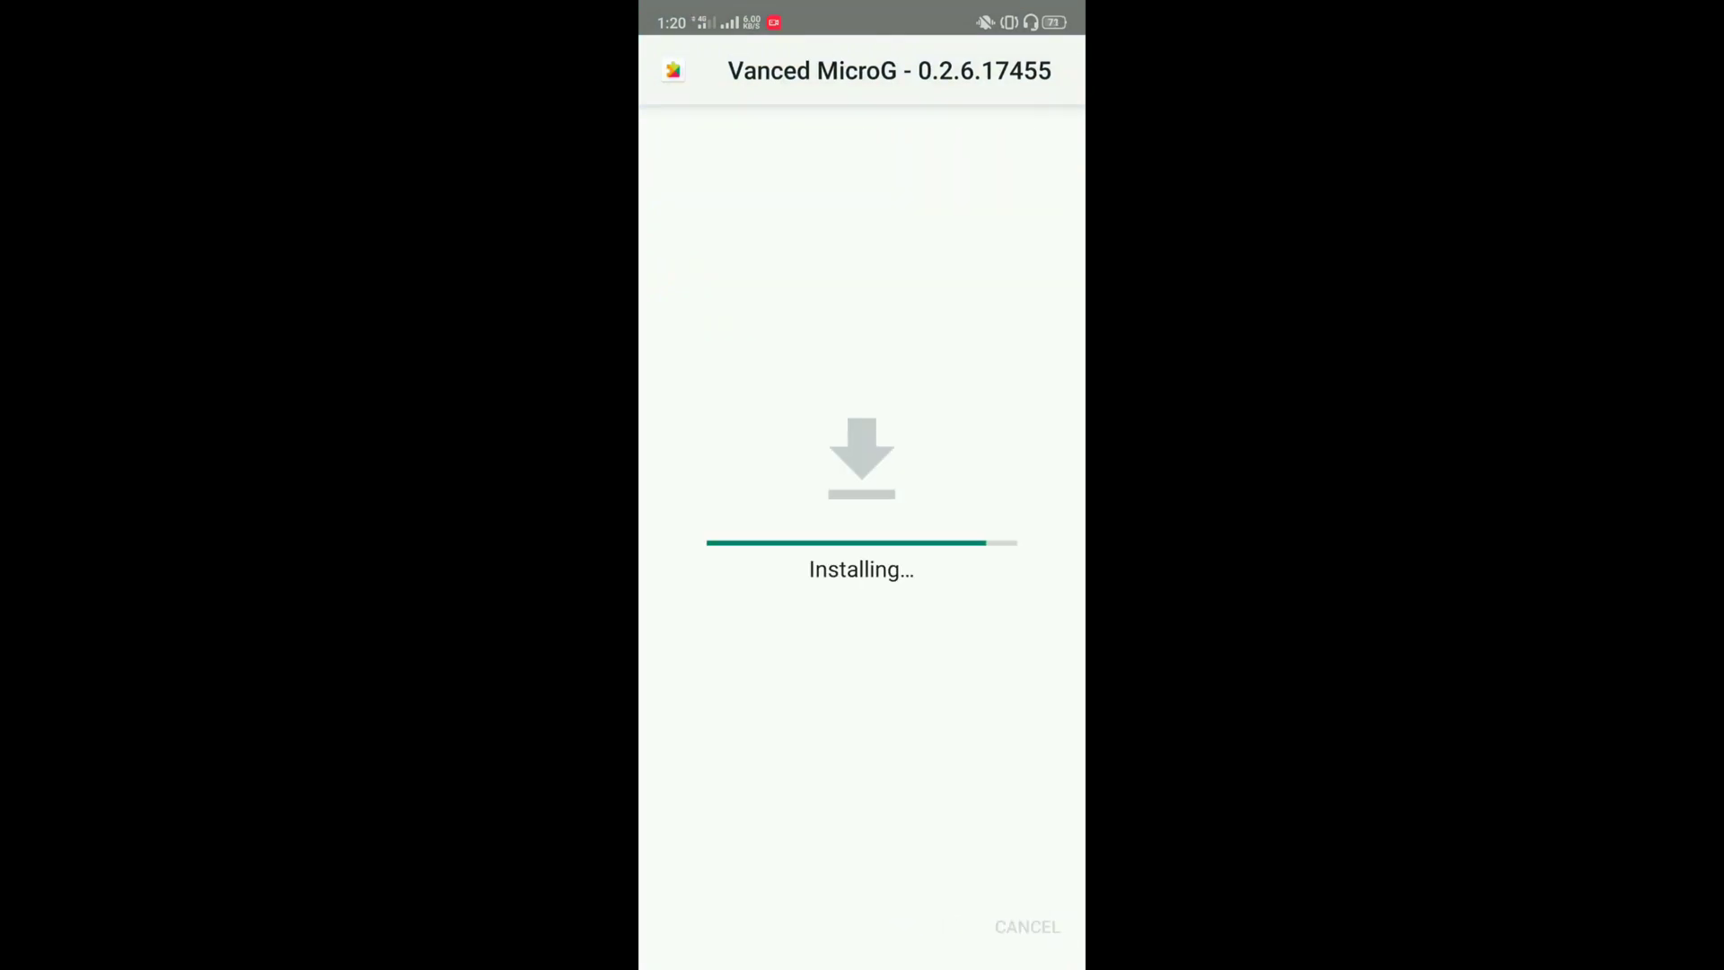
{"action": "left_click", "coordinate": [957, 927]}
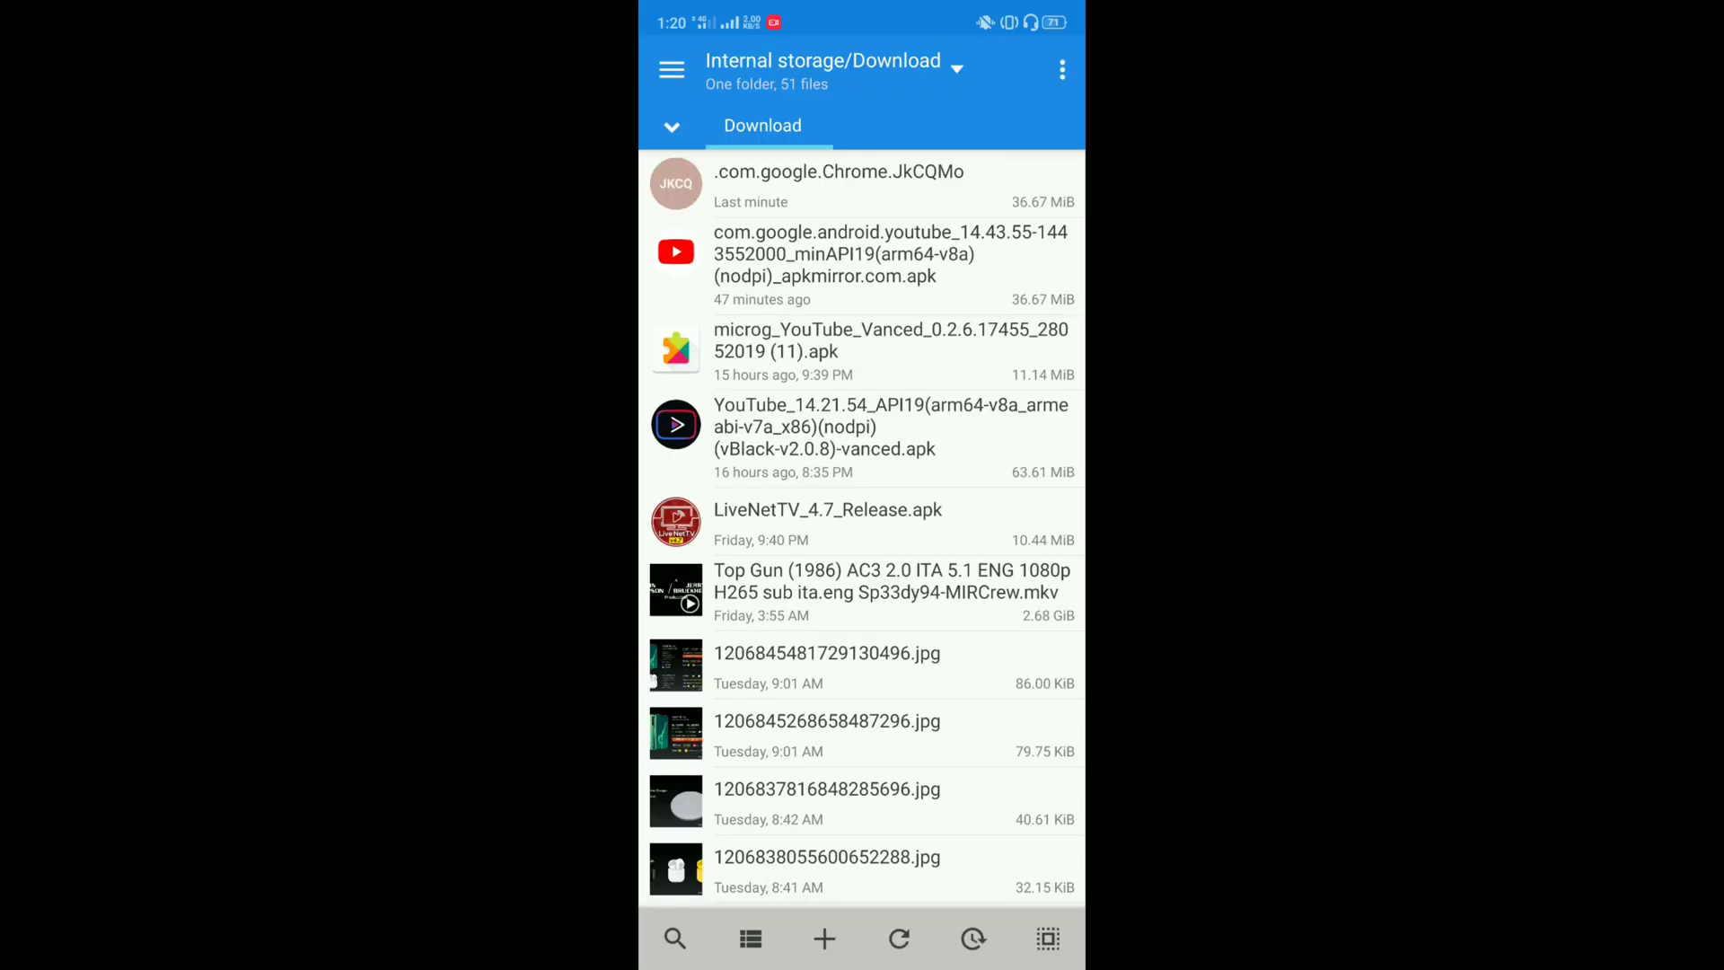
Step: Launch YouTube Vanced from the bottom of the app drawer
{"action": "left_click_drag", "start_coordinate": [884, 942], "coordinate": [873, 270]}
{"action": "left_click_drag", "start_coordinate": [1080, 144], "coordinate": [1080, 937]}
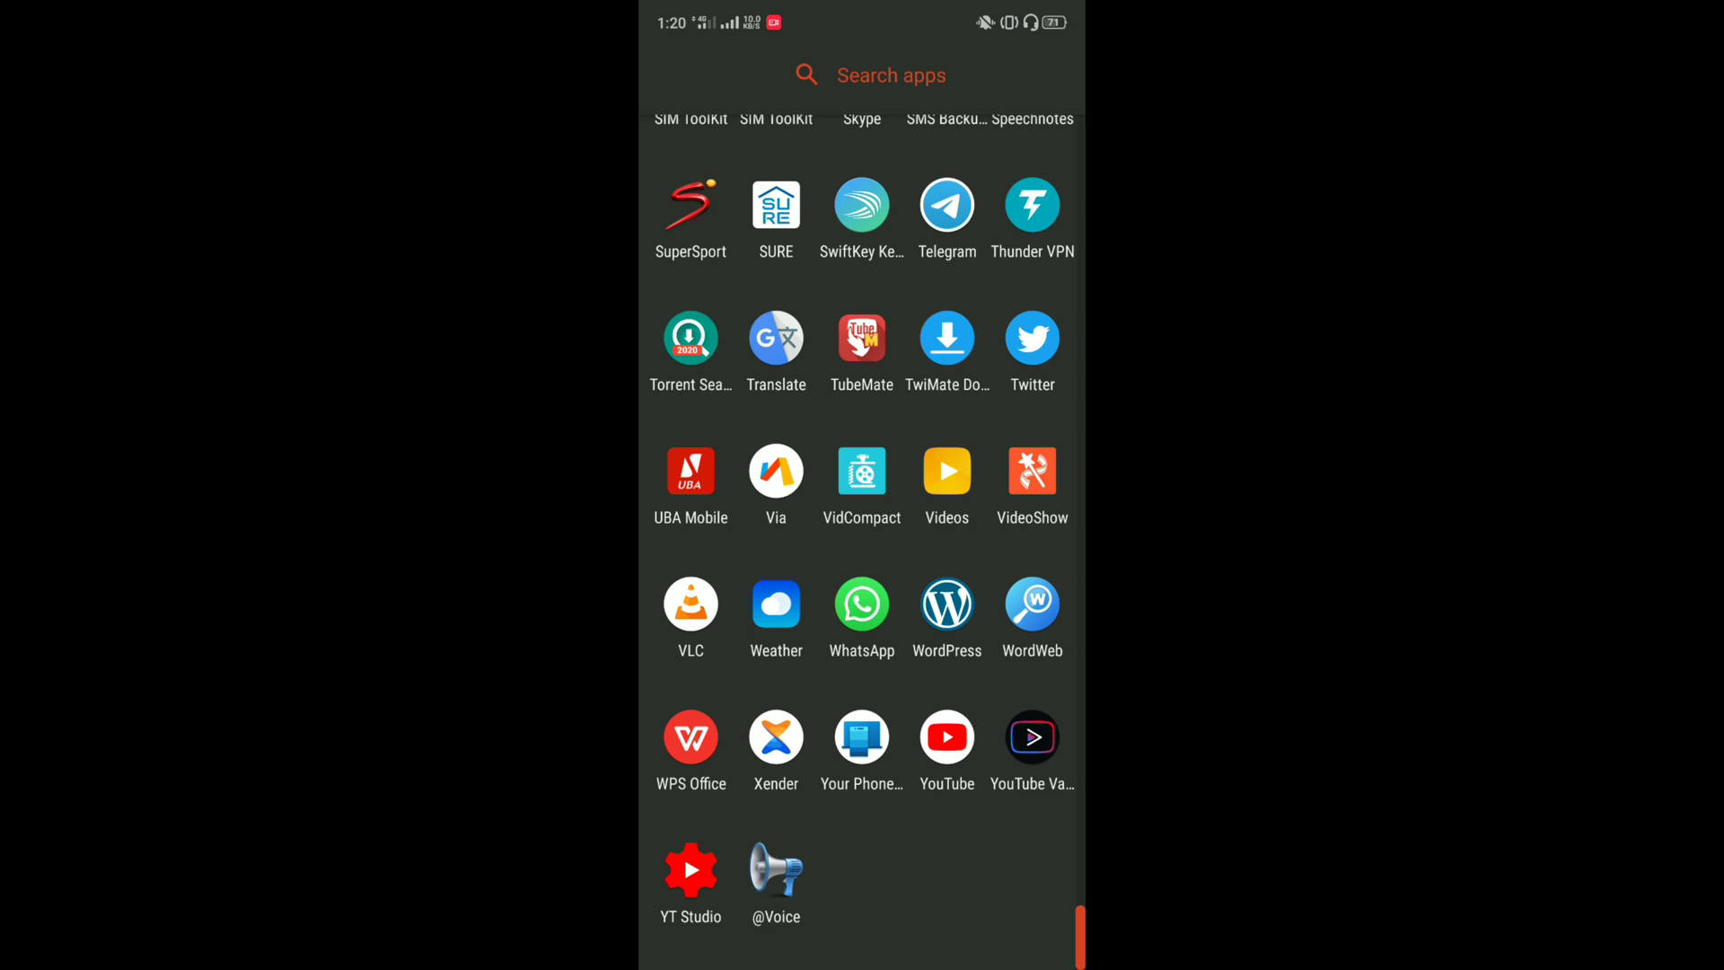
{"action": "left_click", "coordinate": [1033, 736]}
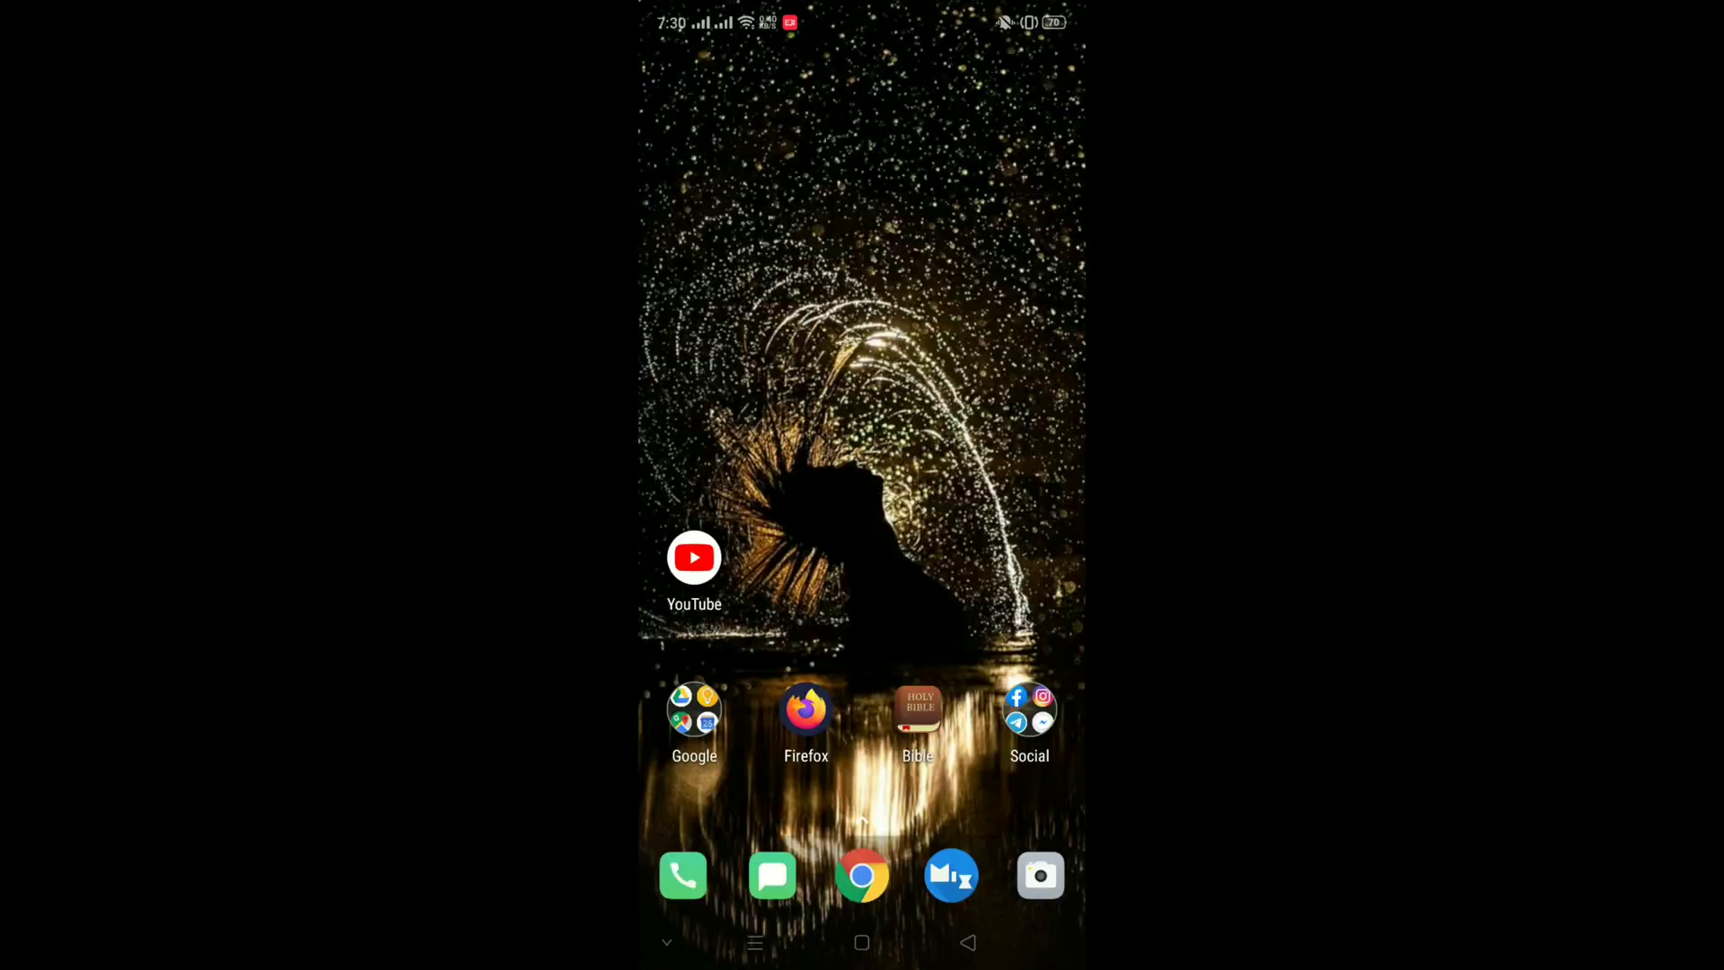
Step: Clear all of the stock YouTube app's storage data
{"action": "left_click", "coordinate": [694, 558]}
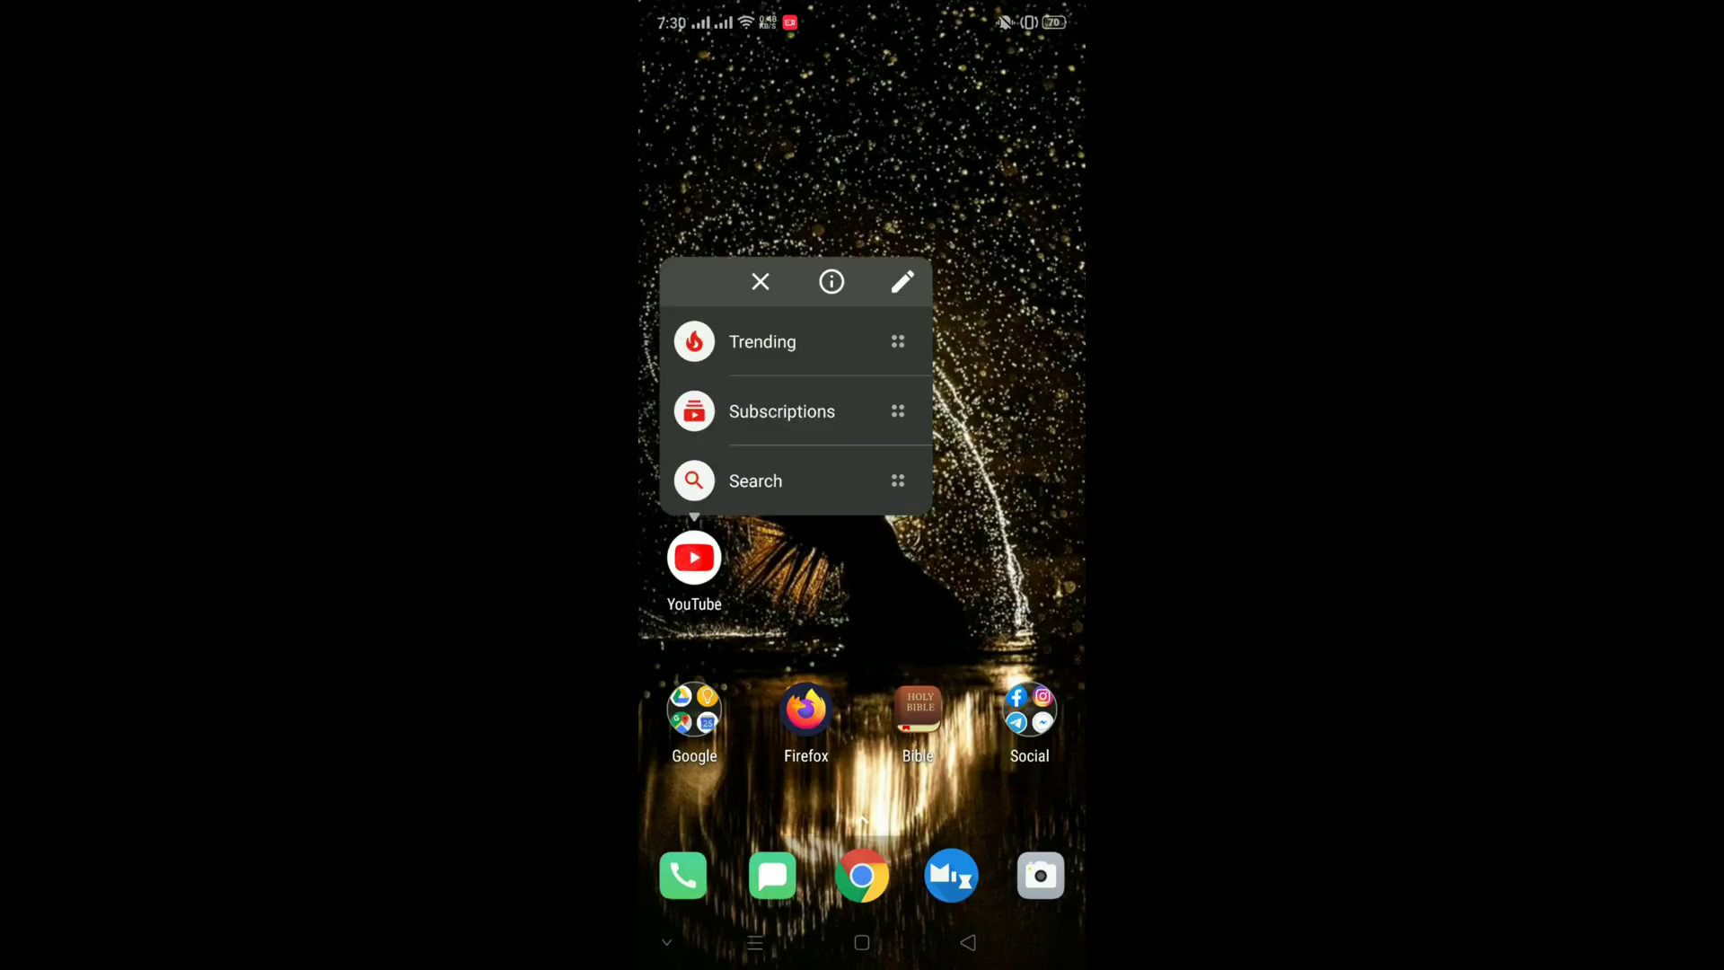
{"action": "left_click", "coordinate": [832, 280]}
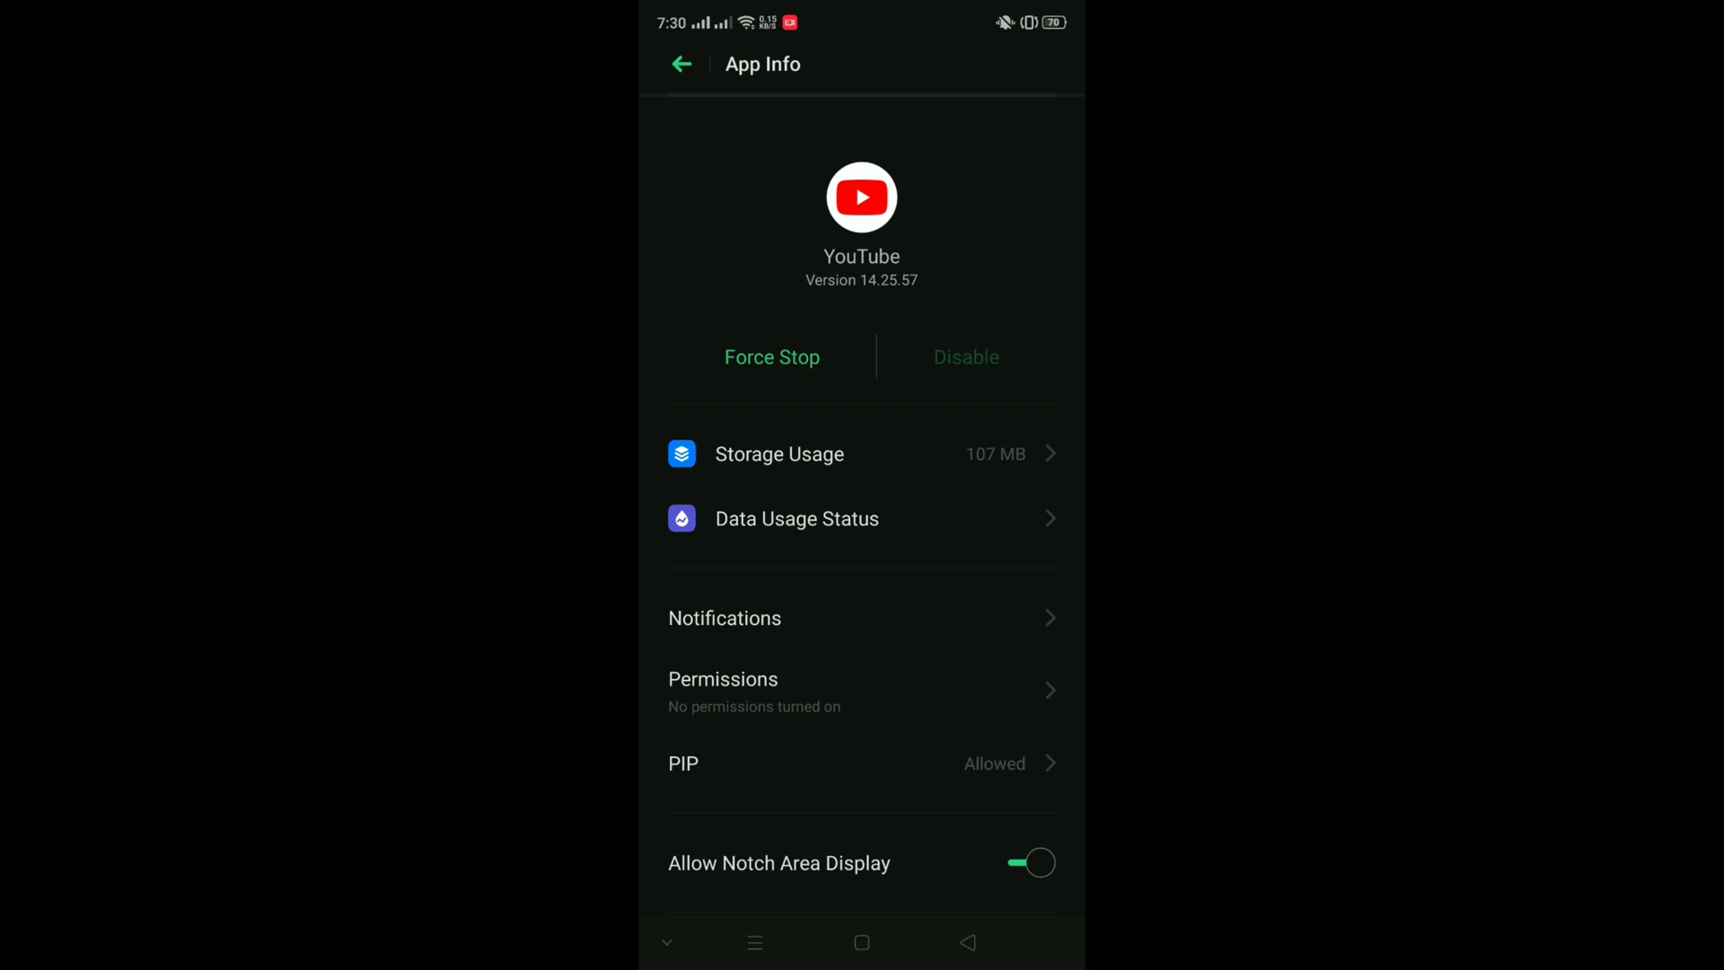
{"action": "left_click", "coordinate": [874, 461]}
{"action": "left_click", "coordinate": [1017, 298]}
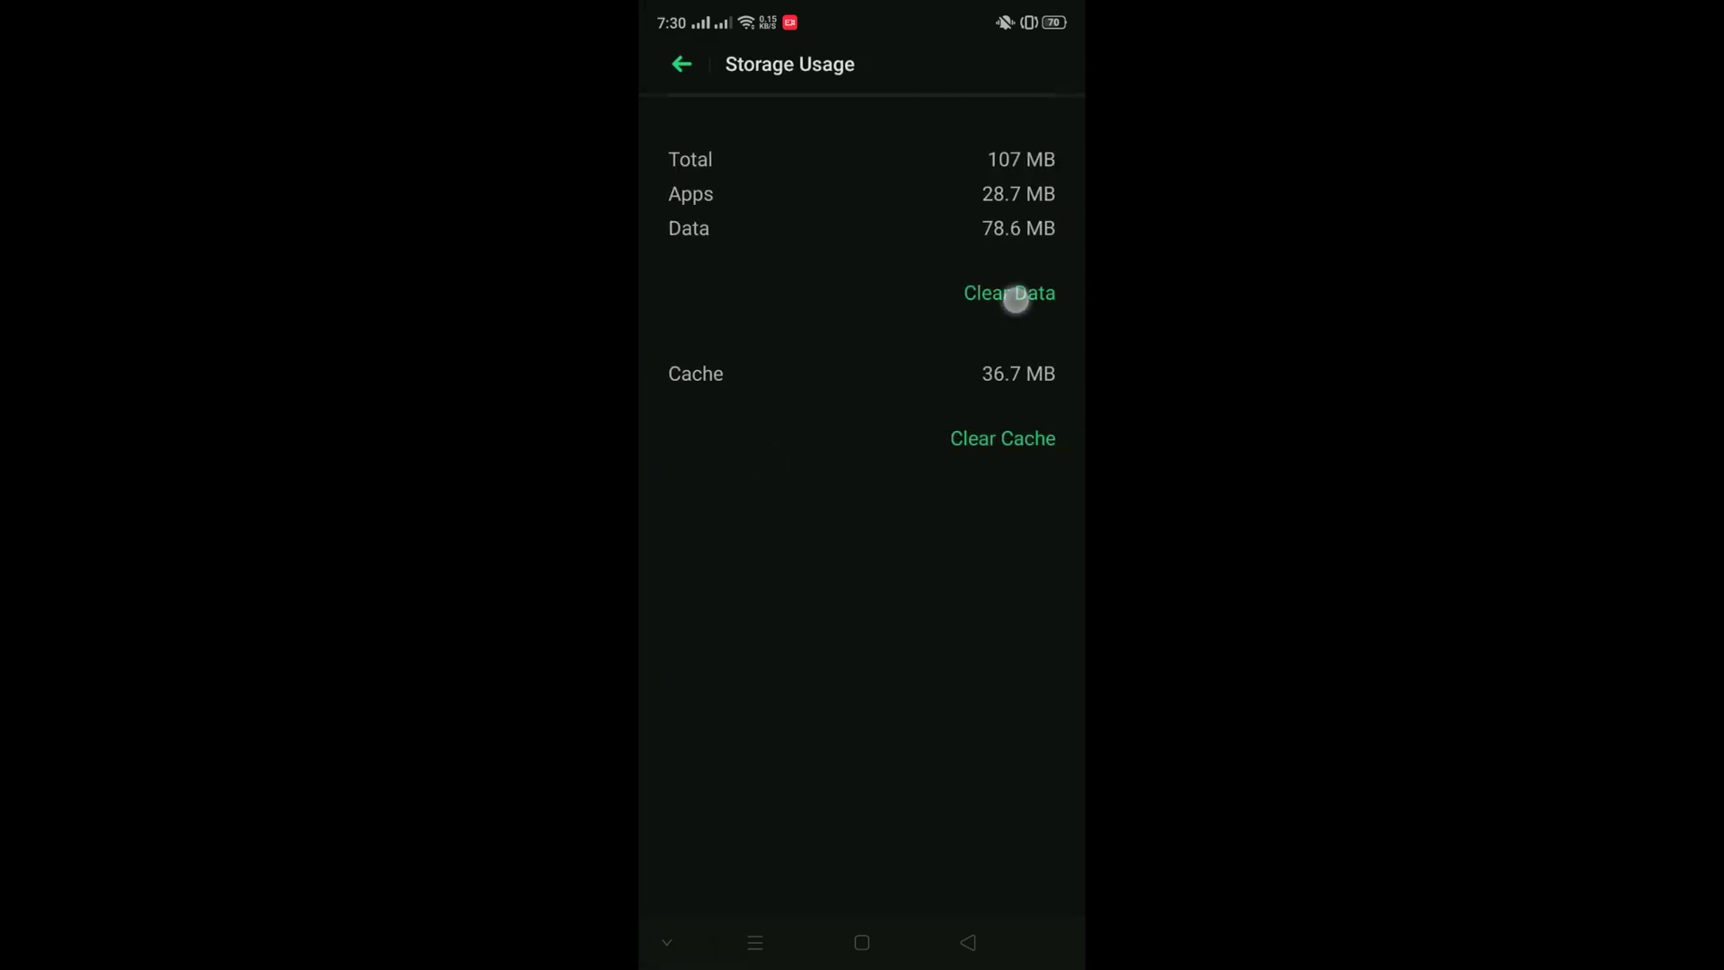
{"action": "left_click", "coordinate": [961, 559]}
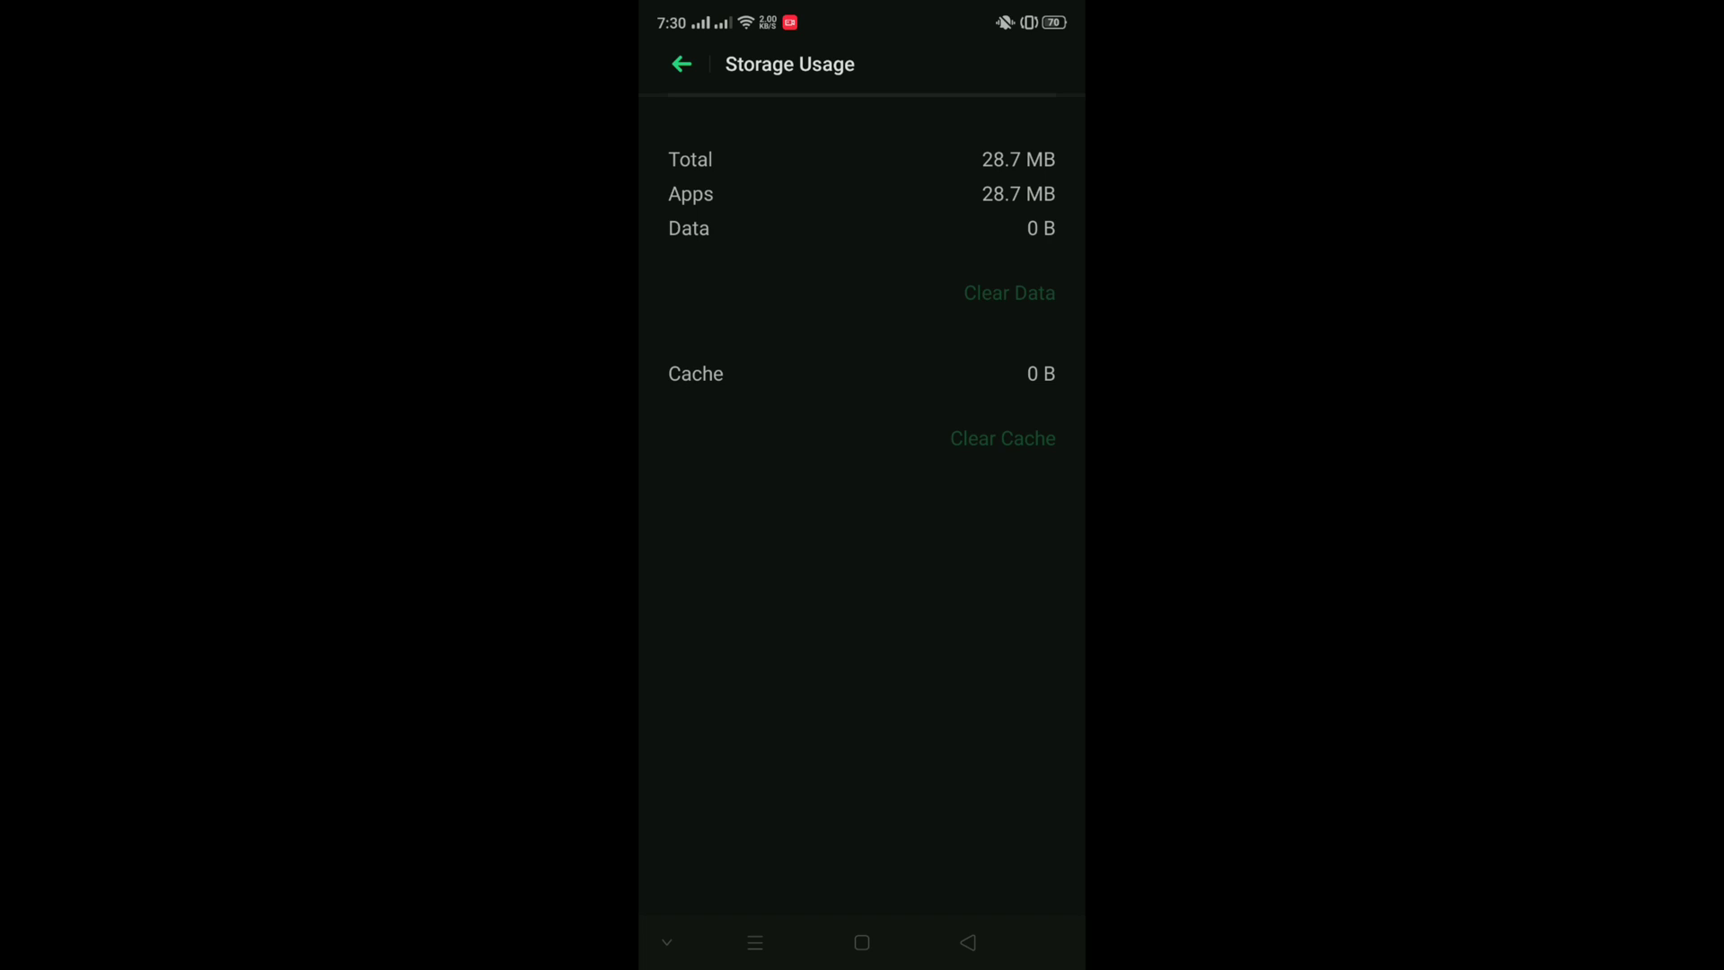
{"action": "left_click", "coordinate": [967, 943]}
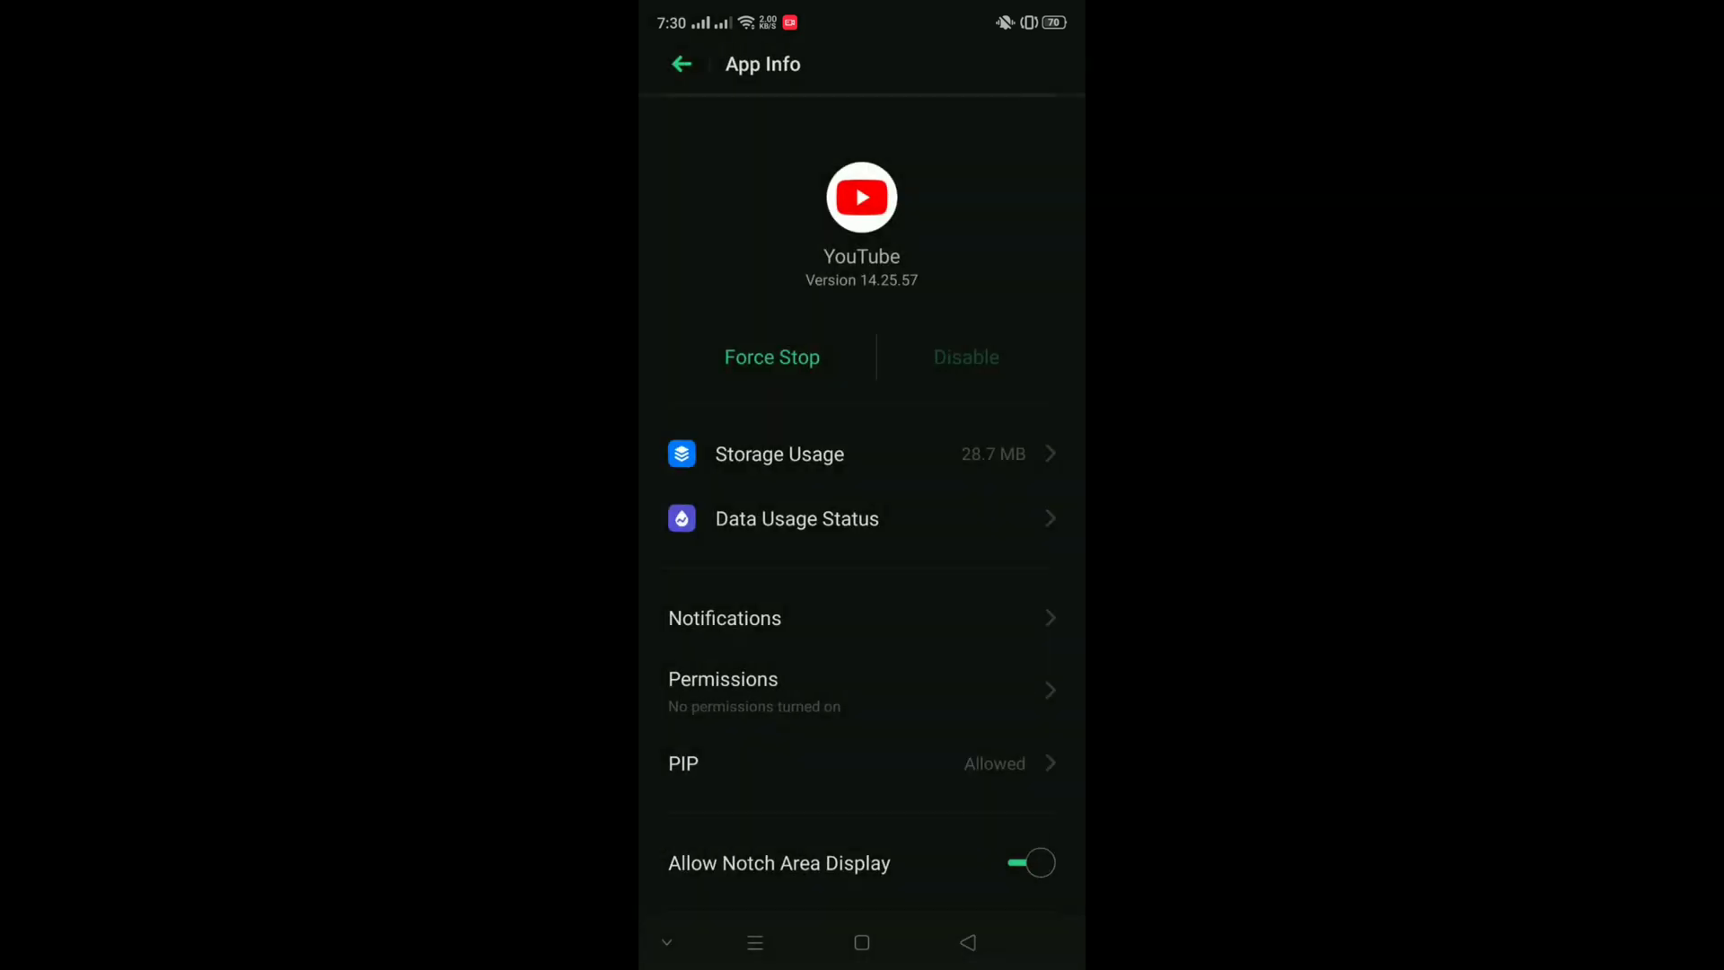
Step: Turn off picture-in-picture and notch area display for YouTube
{"action": "left_click", "coordinate": [862, 762]}
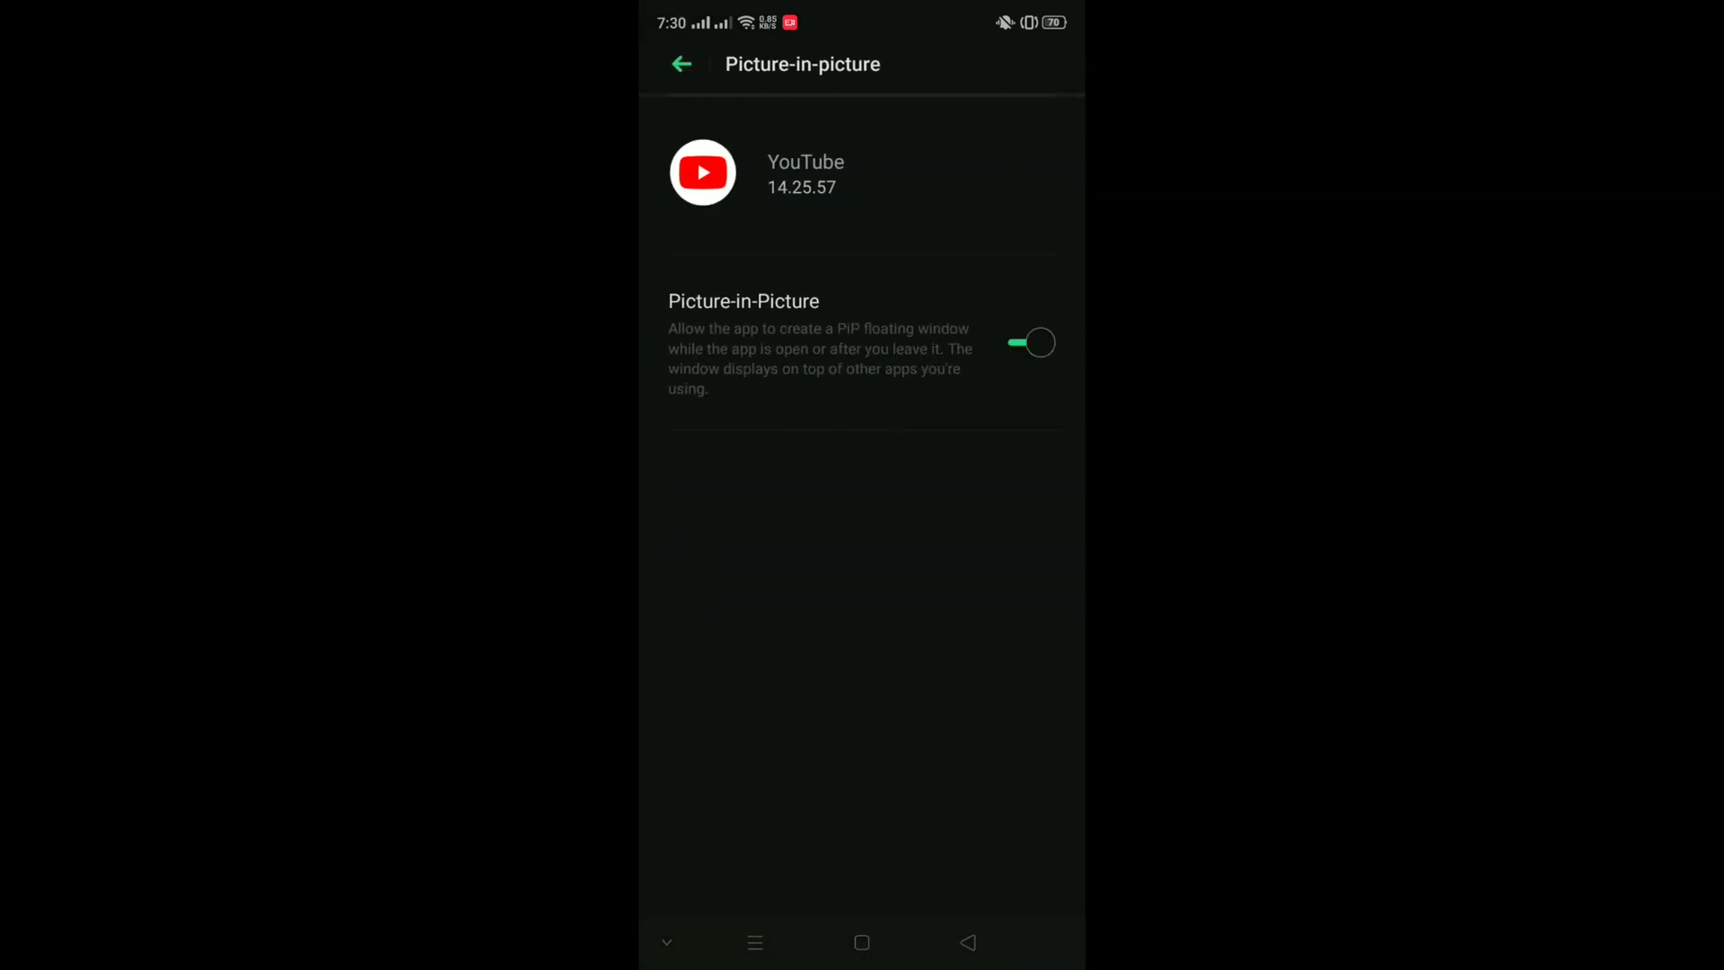
{"action": "left_click", "coordinate": [1030, 343]}
{"action": "left_click", "coordinate": [968, 944]}
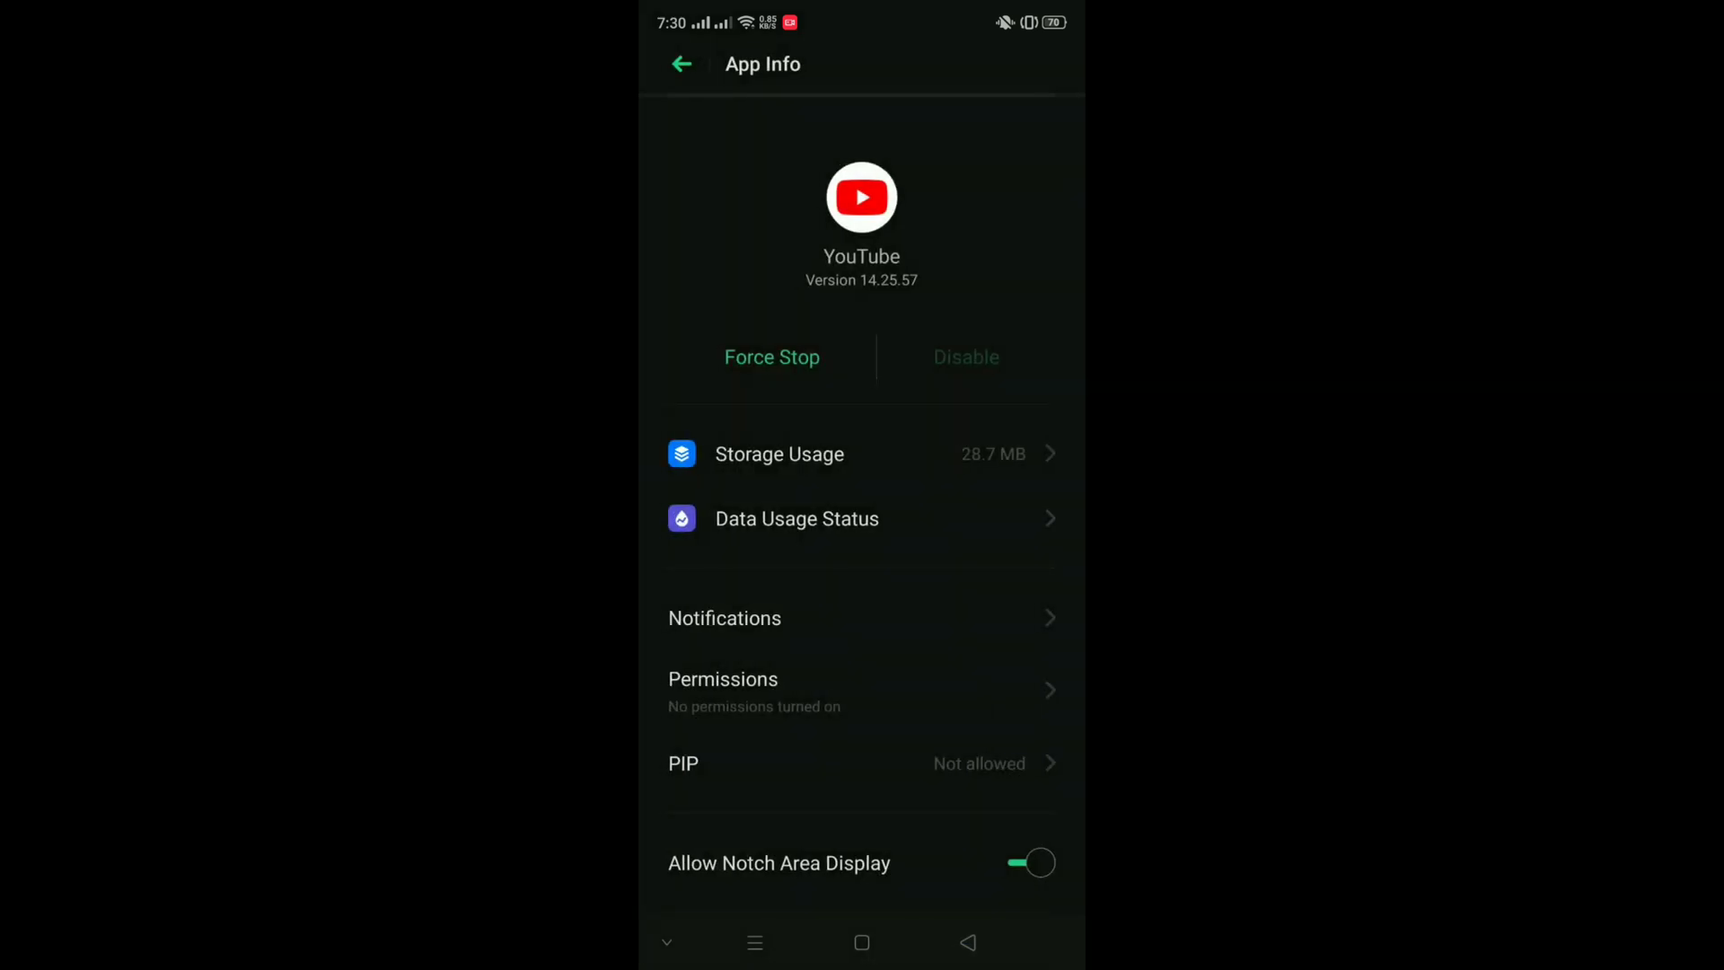
{"action": "left_click", "coordinate": [1030, 862]}
{"action": "left_click_drag", "start_coordinate": [969, 666], "coordinate": [974, 526]}
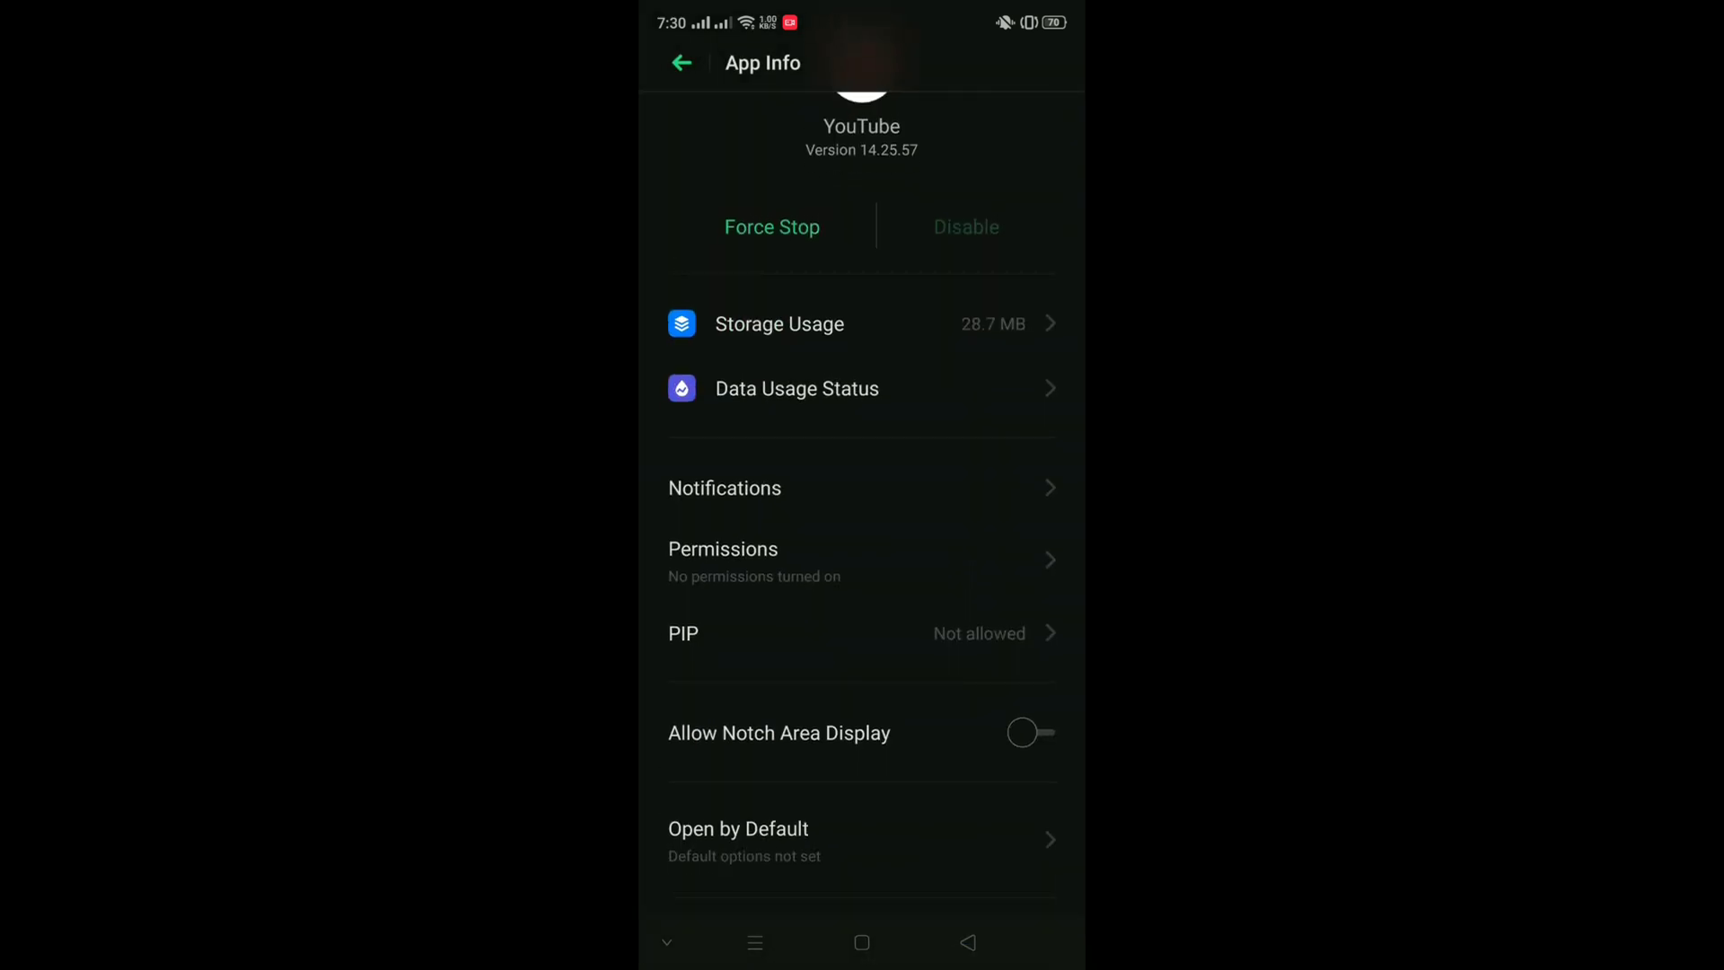
{"action": "left_click_drag", "start_coordinate": [928, 647], "coordinate": [928, 800]}
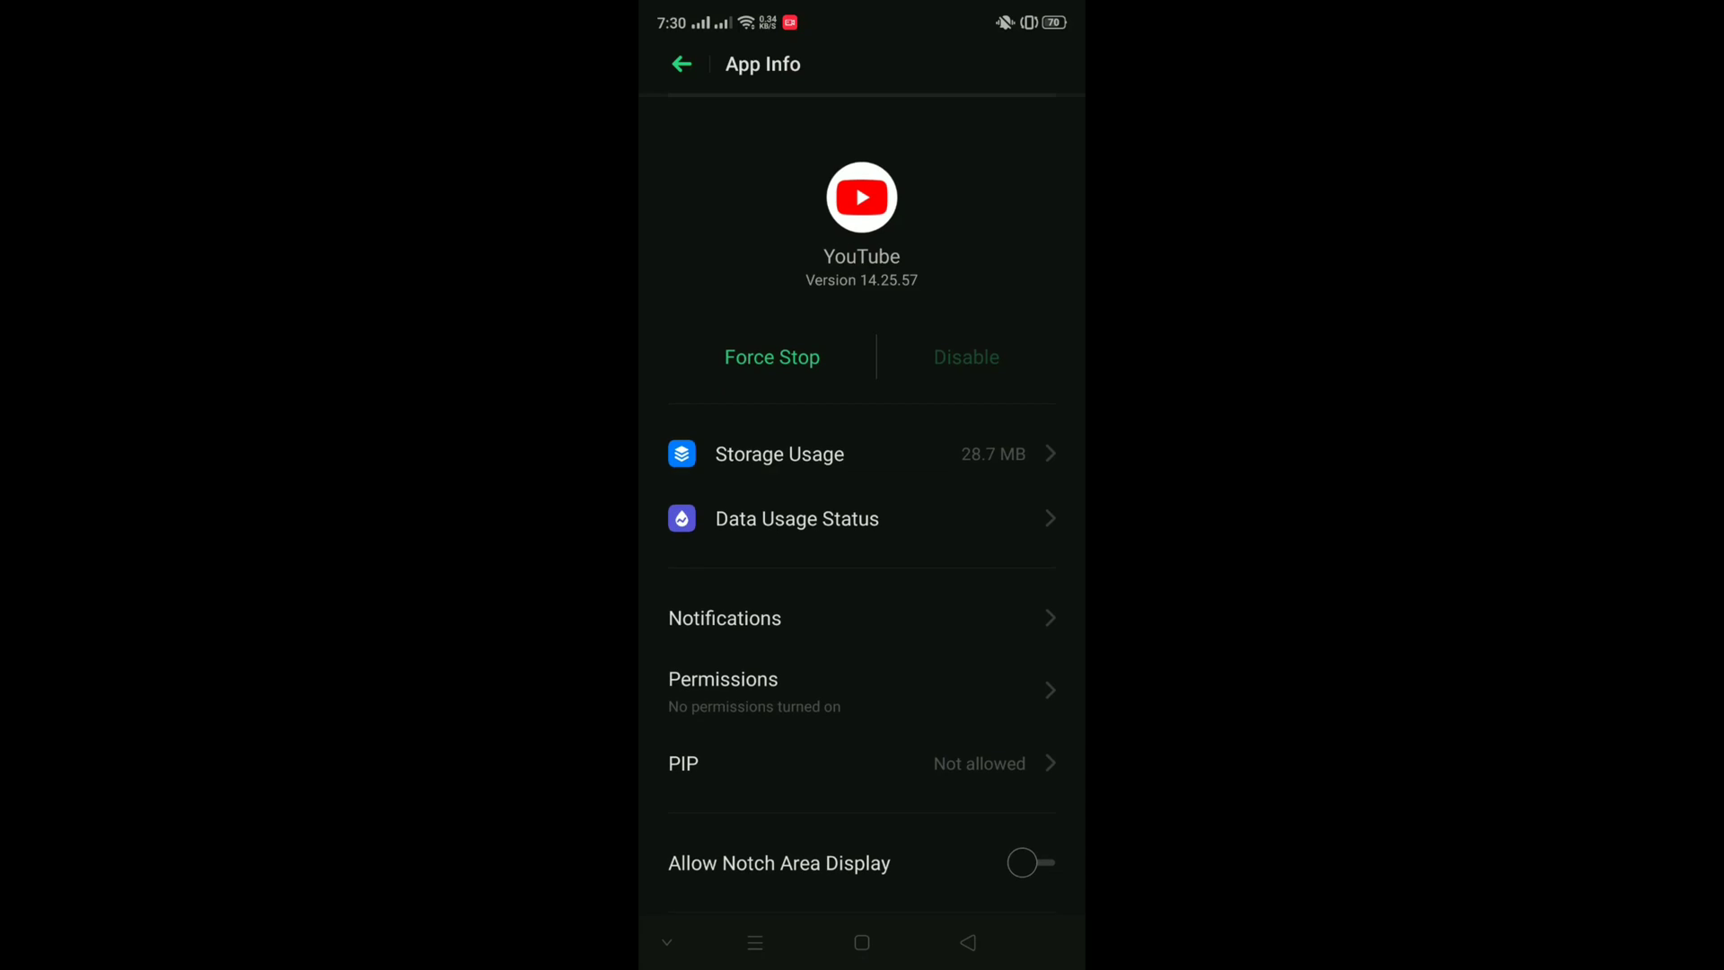
Step: Disable YouTube's data-saving exemption and background data, and set network permission to Close
{"action": "left_click", "coordinate": [881, 524]}
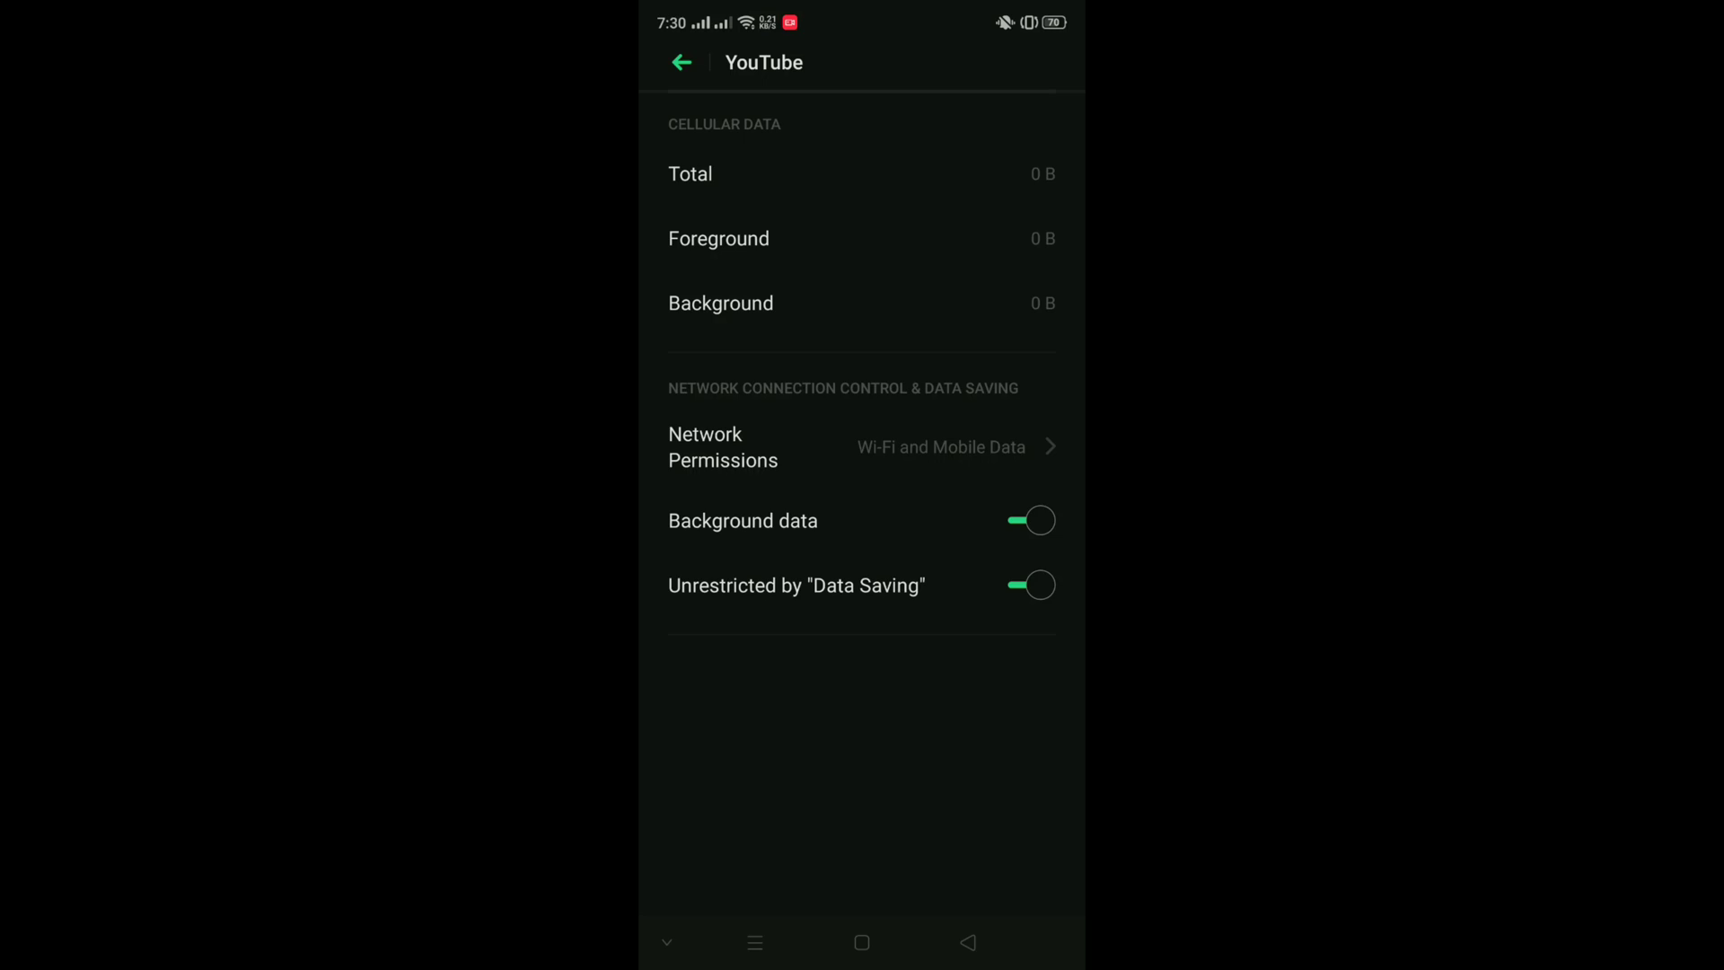
{"action": "left_click", "coordinate": [1032, 584]}
{"action": "left_click", "coordinate": [1032, 521]}
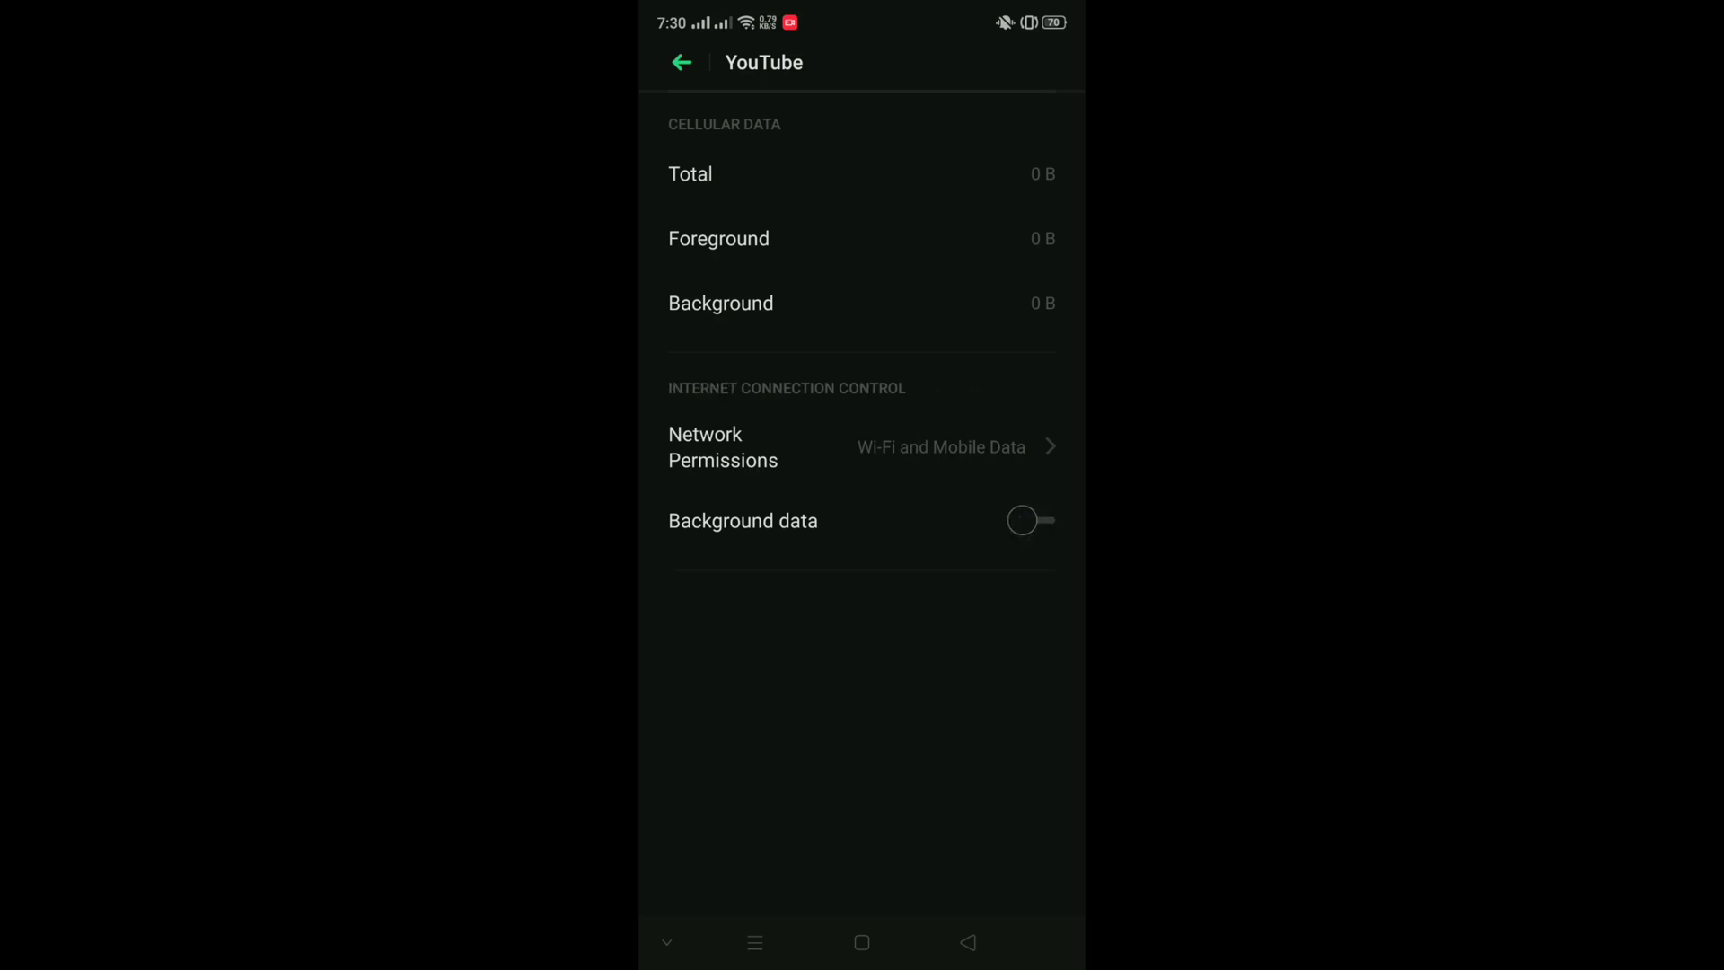
{"action": "left_click", "coordinate": [862, 447]}
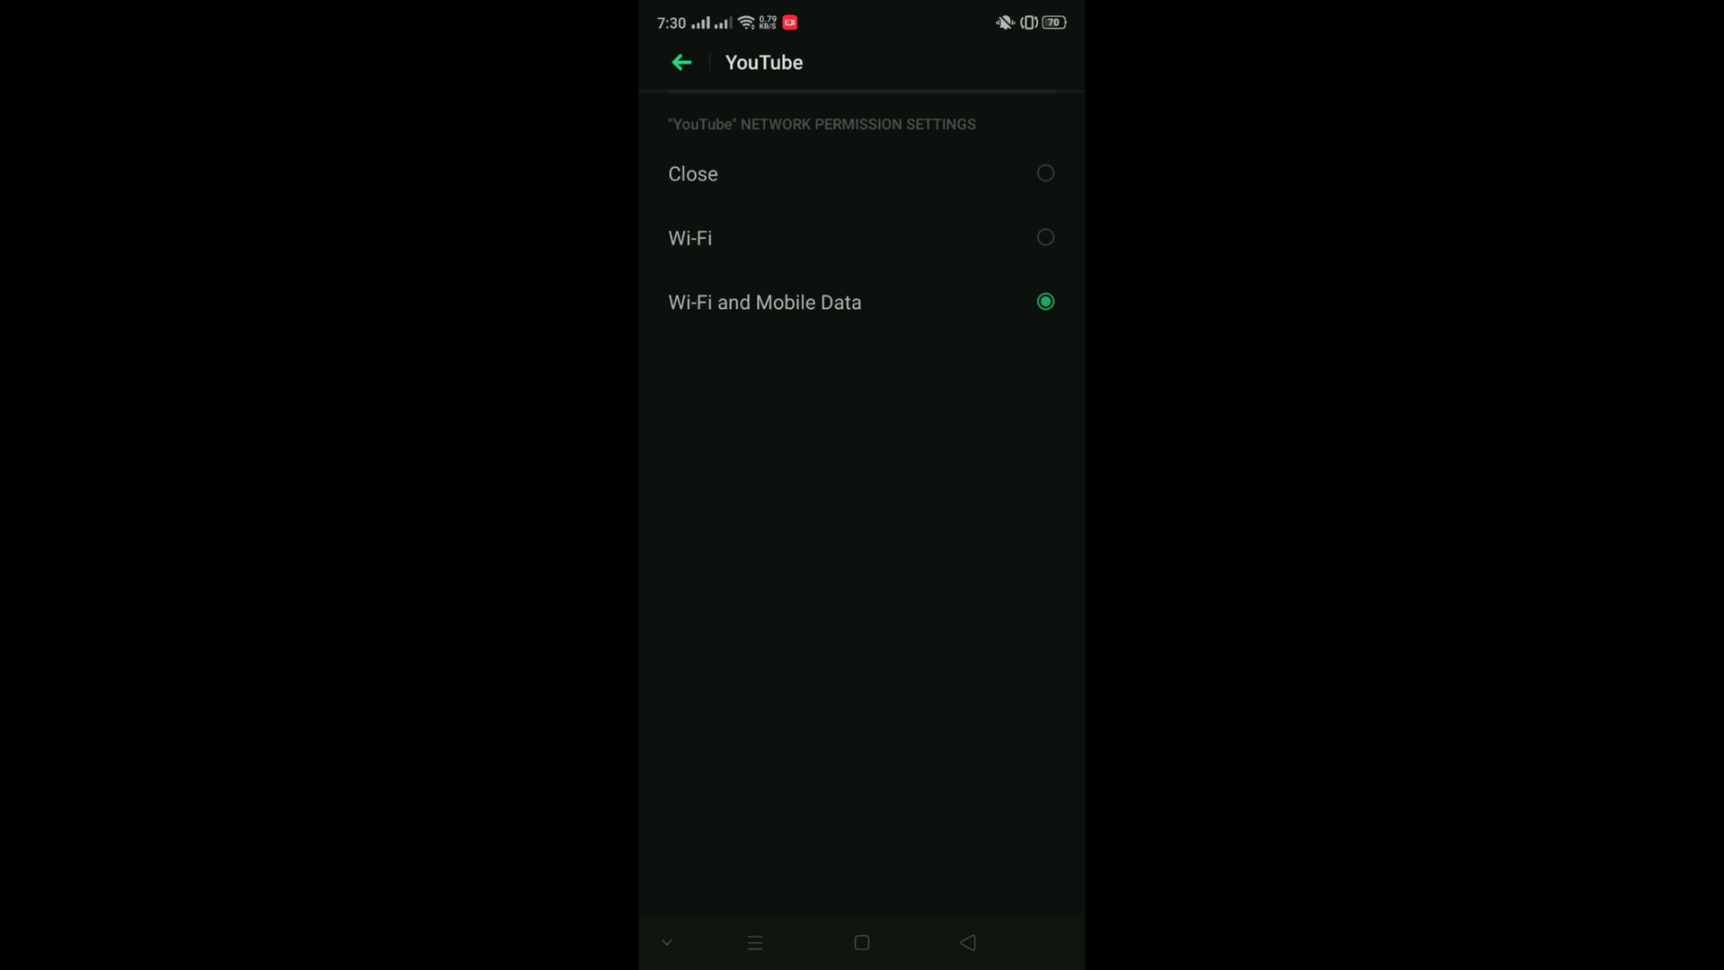
{"action": "left_click", "coordinate": [1046, 172]}
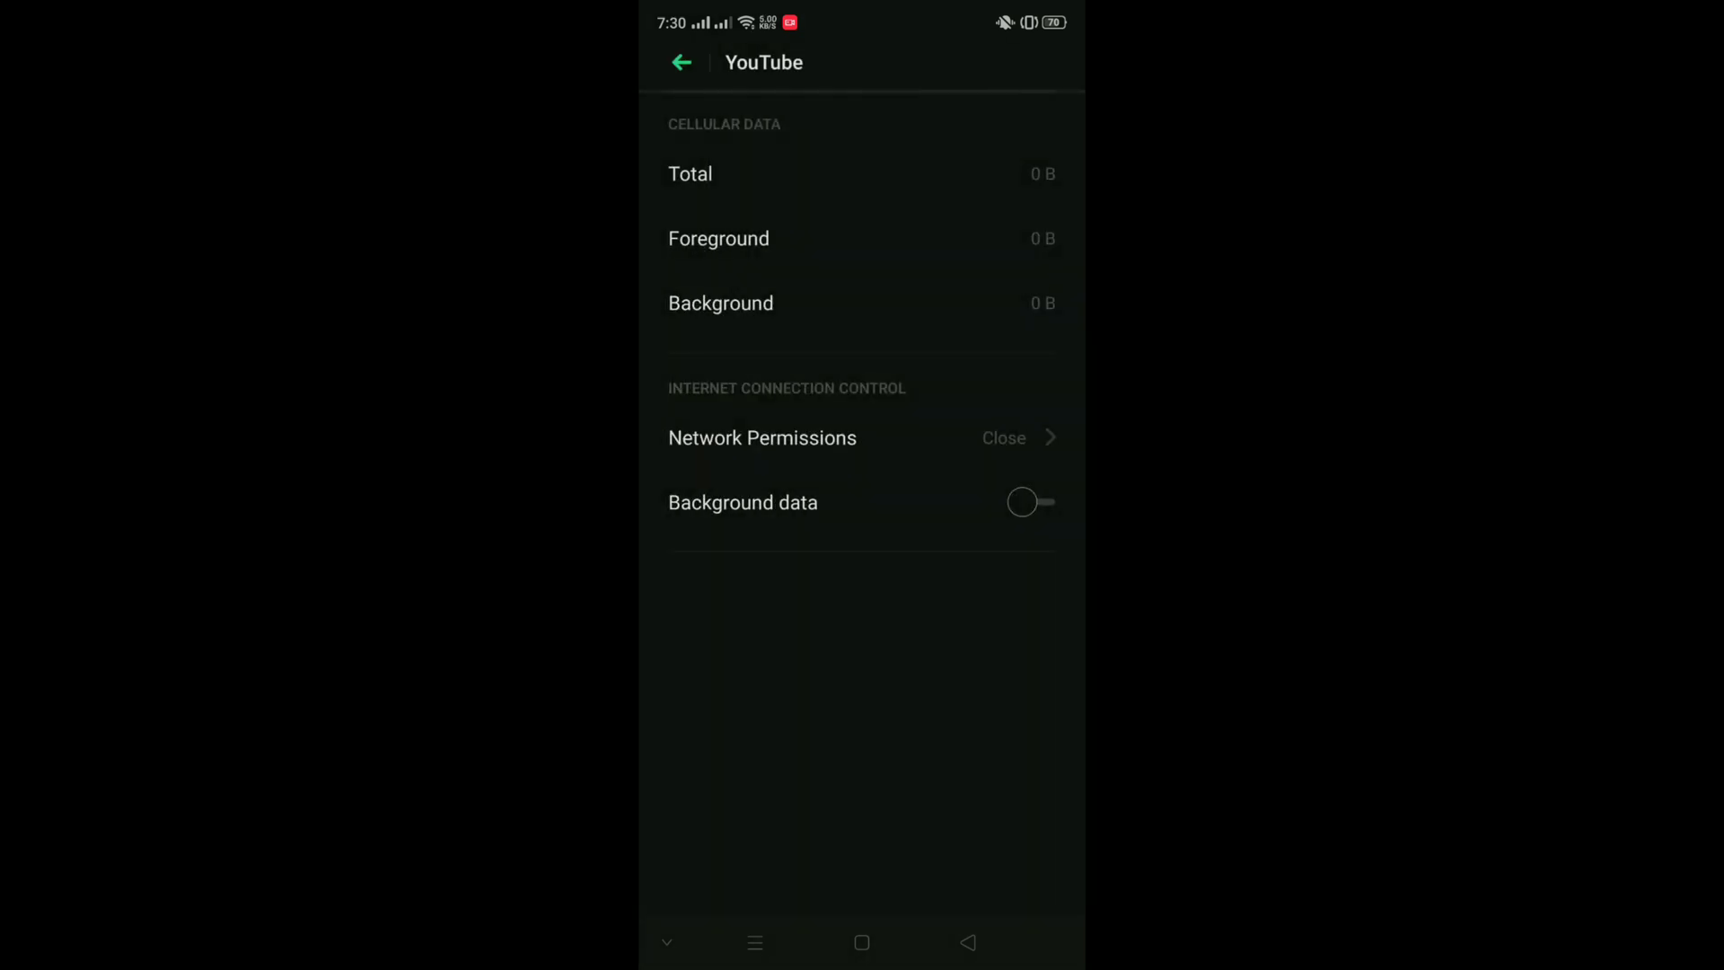
Step: Force stop YouTube again from its App info page
{"action": "left_click", "coordinate": [682, 62]}
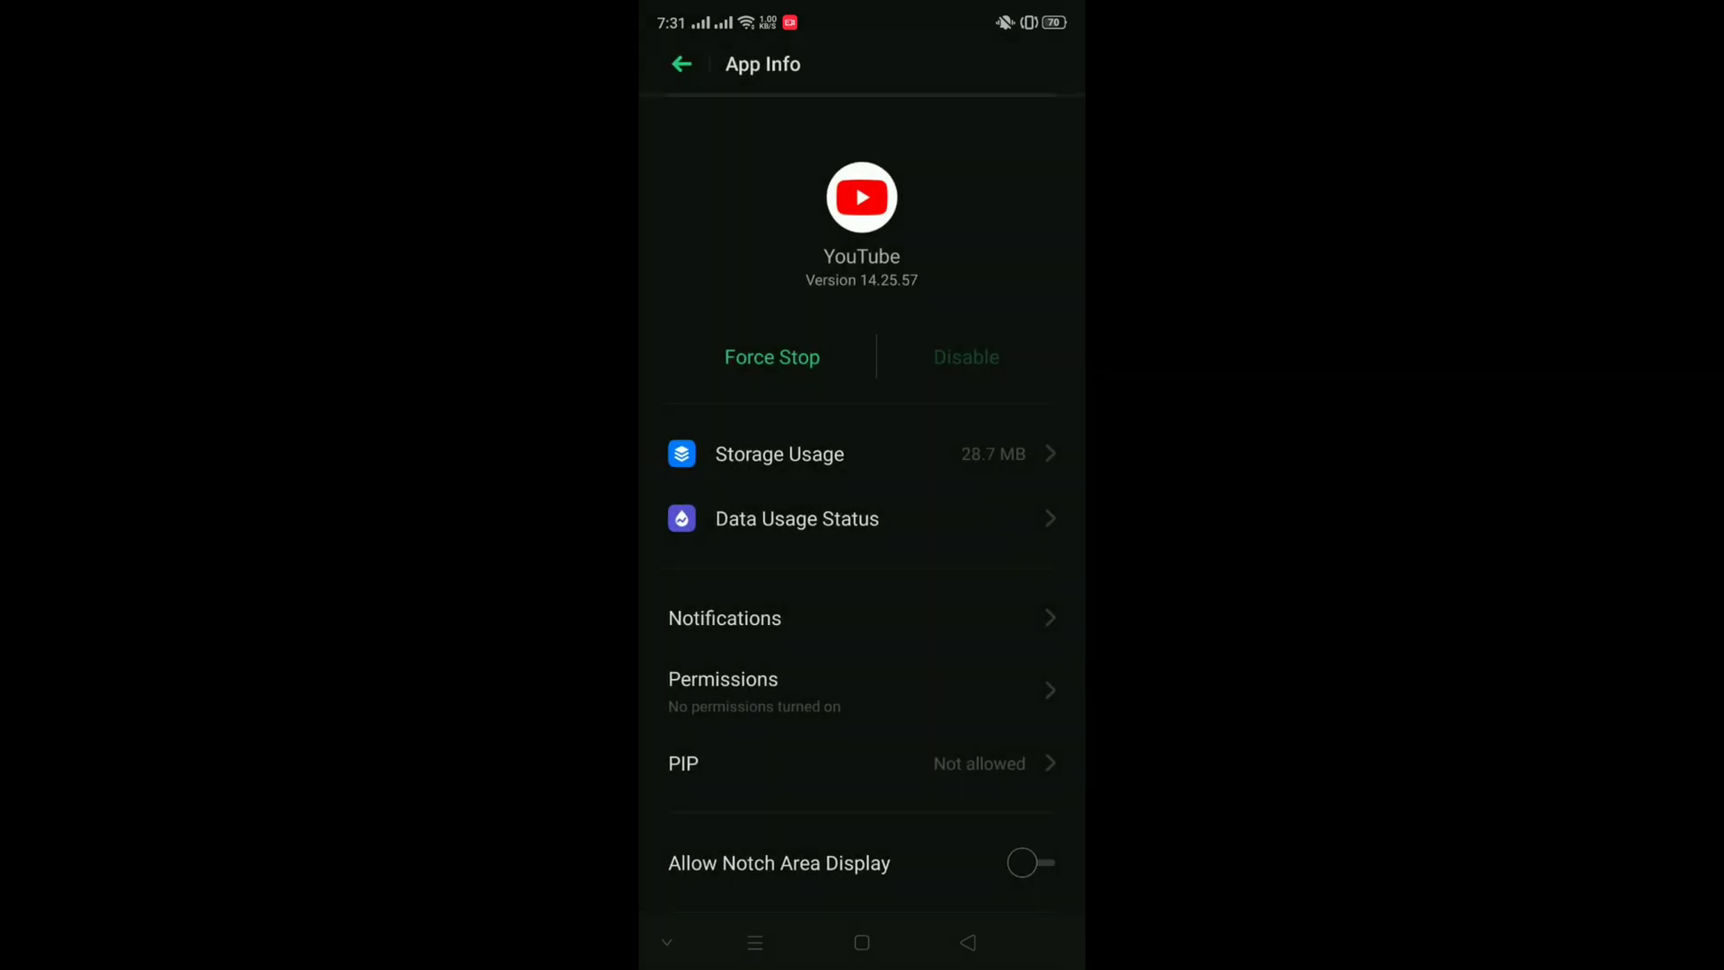
{"action": "left_click", "coordinate": [757, 365]}
{"action": "left_click", "coordinate": [943, 539]}
Step: Go home and open stock YouTube to confirm its network access is blocked
{"action": "left_click", "coordinate": [967, 942]}
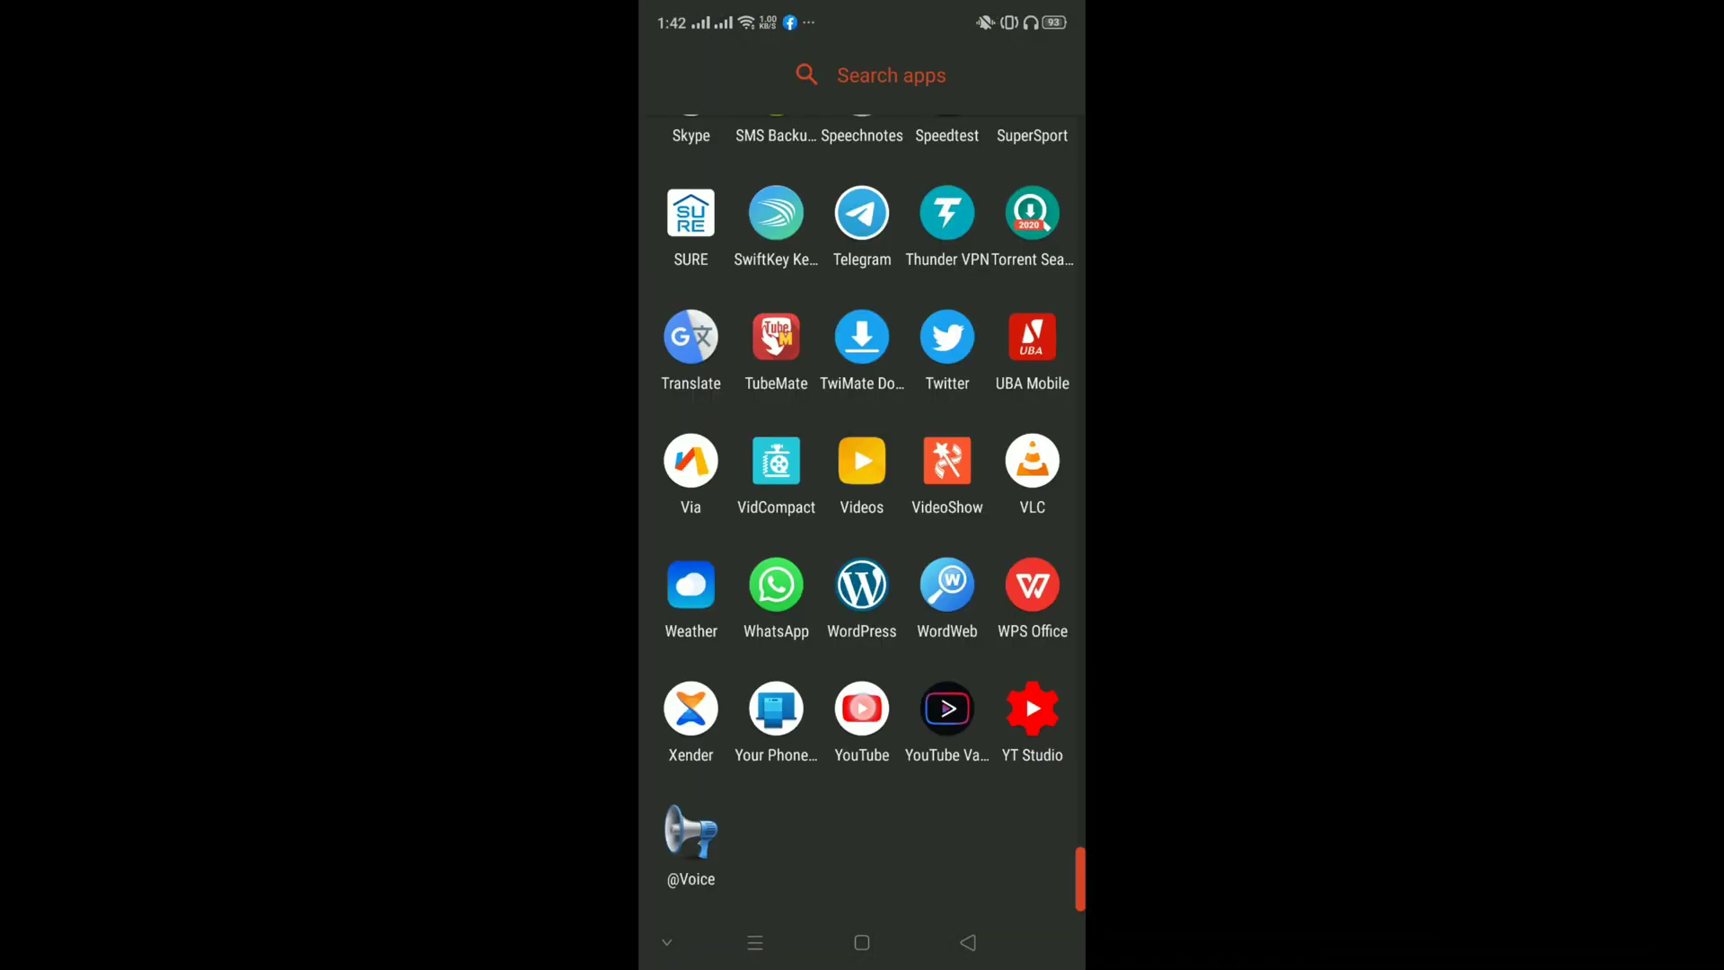
{"action": "left_click", "coordinate": [863, 709]}
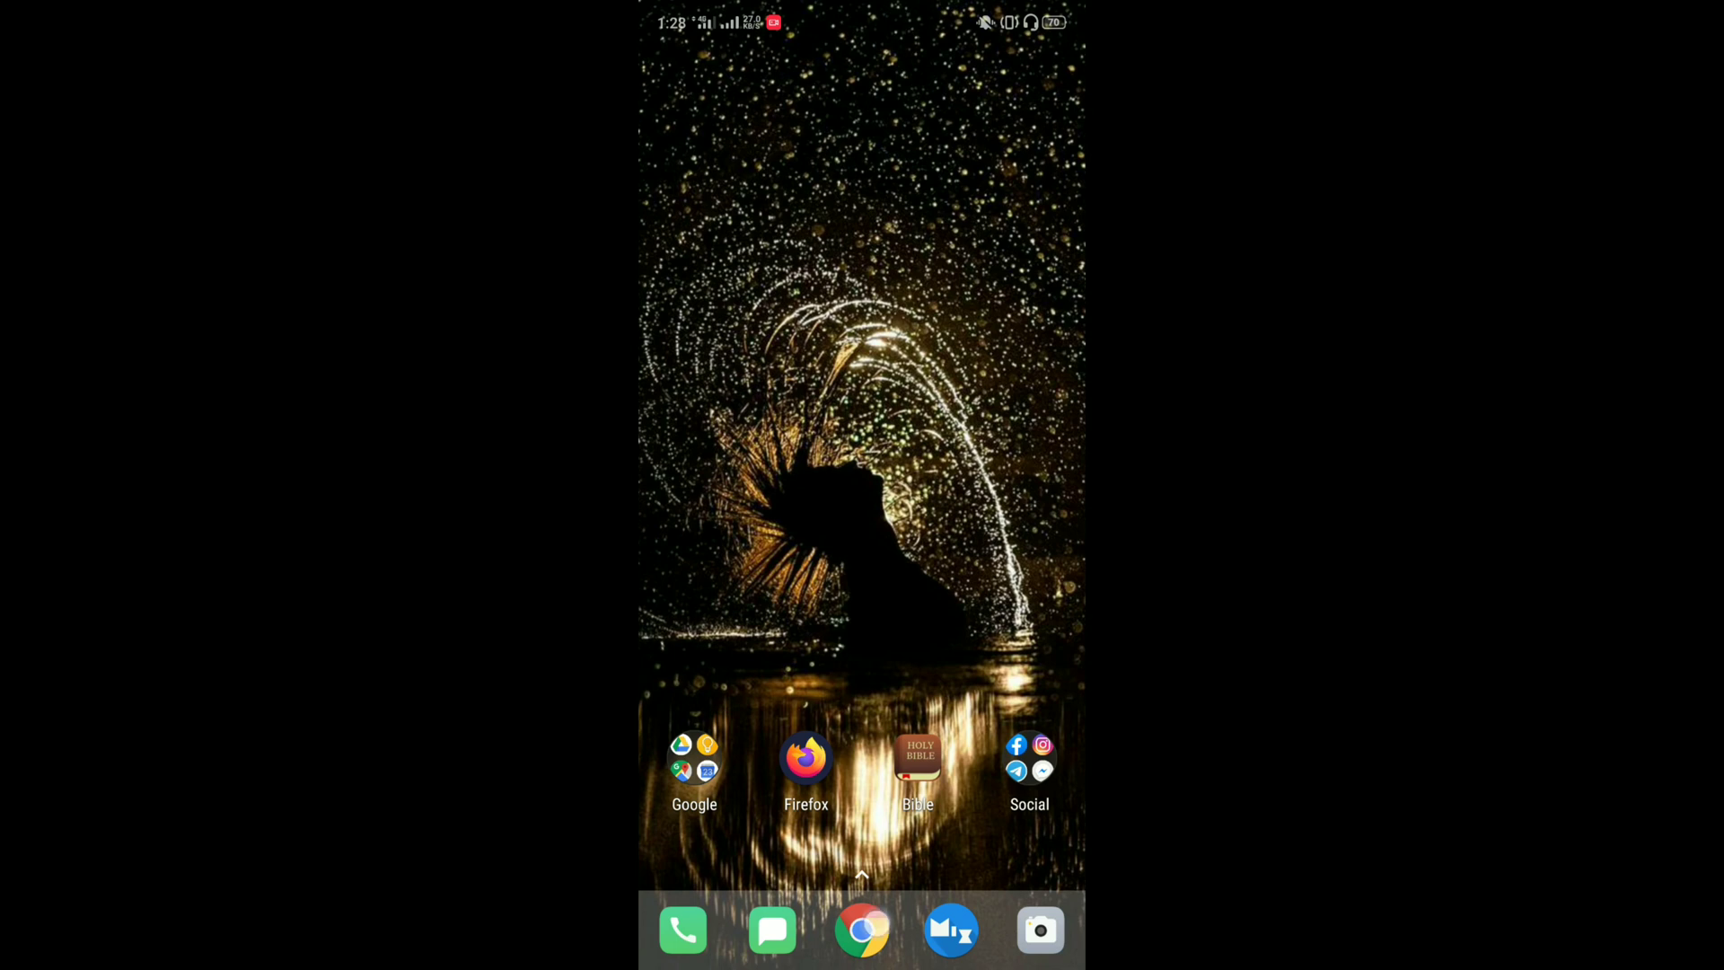
{"action": "scroll", "coordinate": [862, 539], "scroll_direction": "up", "scroll_amount": 1}
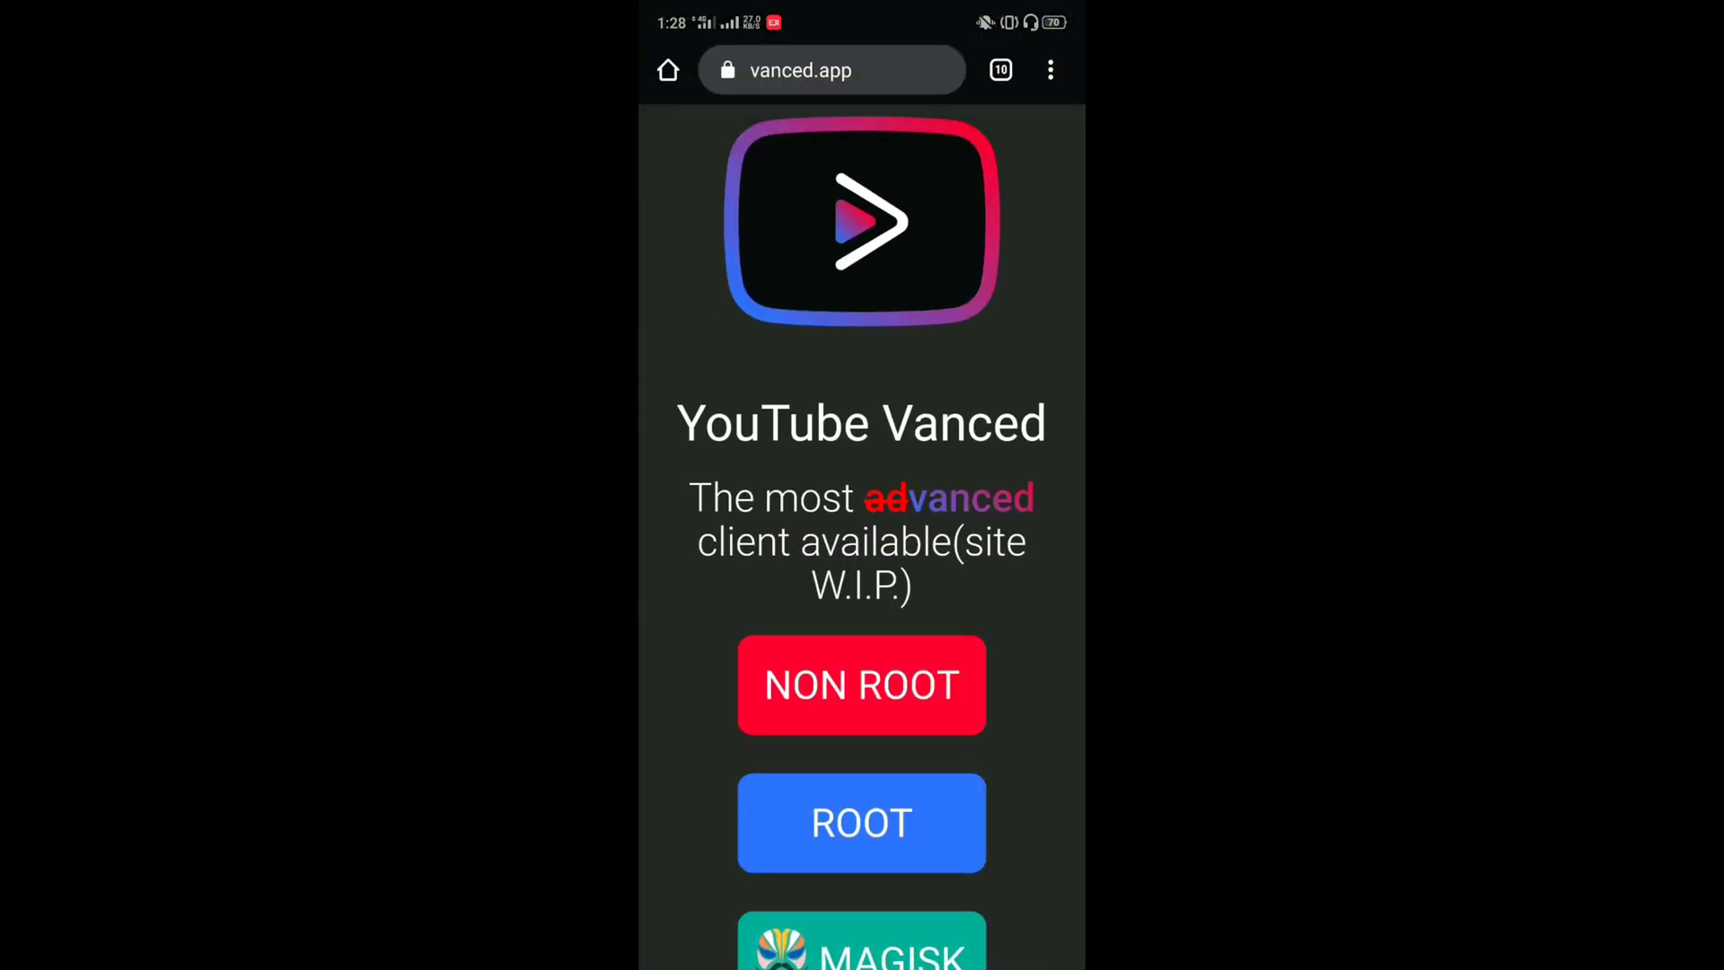
Step: View the non-root vanced.app page listing the MicroG and Vanced downloads
{"action": "left_click", "coordinate": [862, 684]}
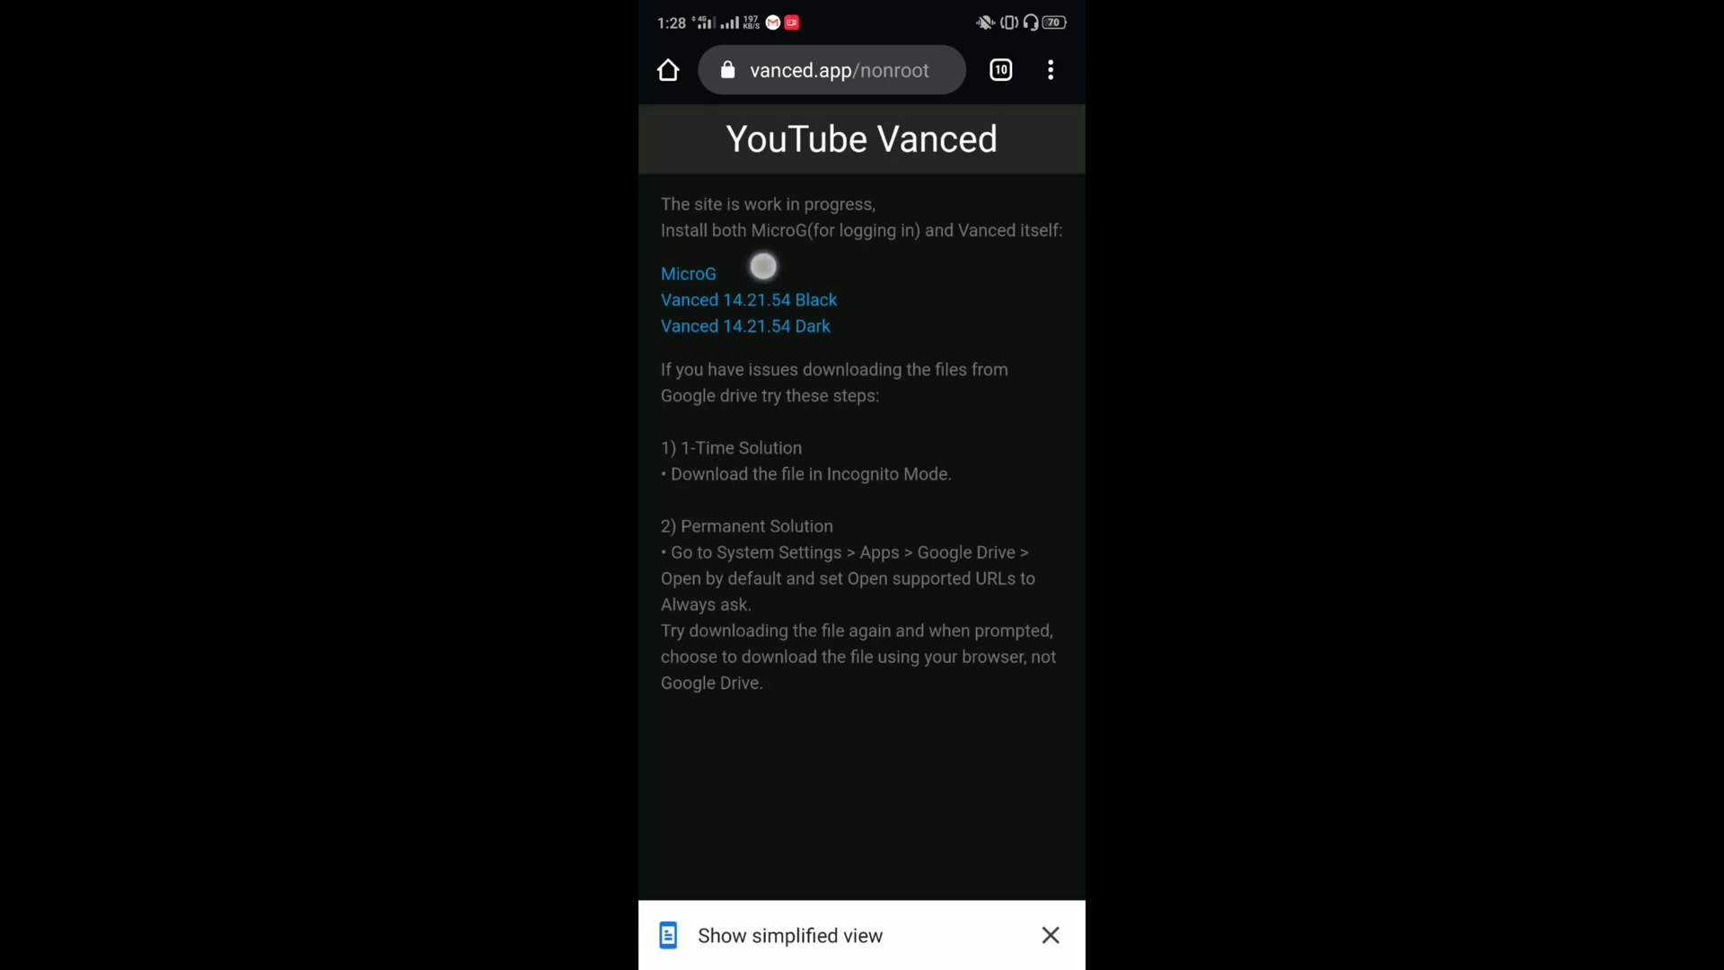
{"action": "mouse_move", "coordinate": [816, 269]}
{"action": "left_mouse_down"}
{"action": "mouse_move", "coordinate": [788, 262]}
{"action": "mouse_move", "coordinate": [870, 301]}
{"action": "left_mouse_up"}
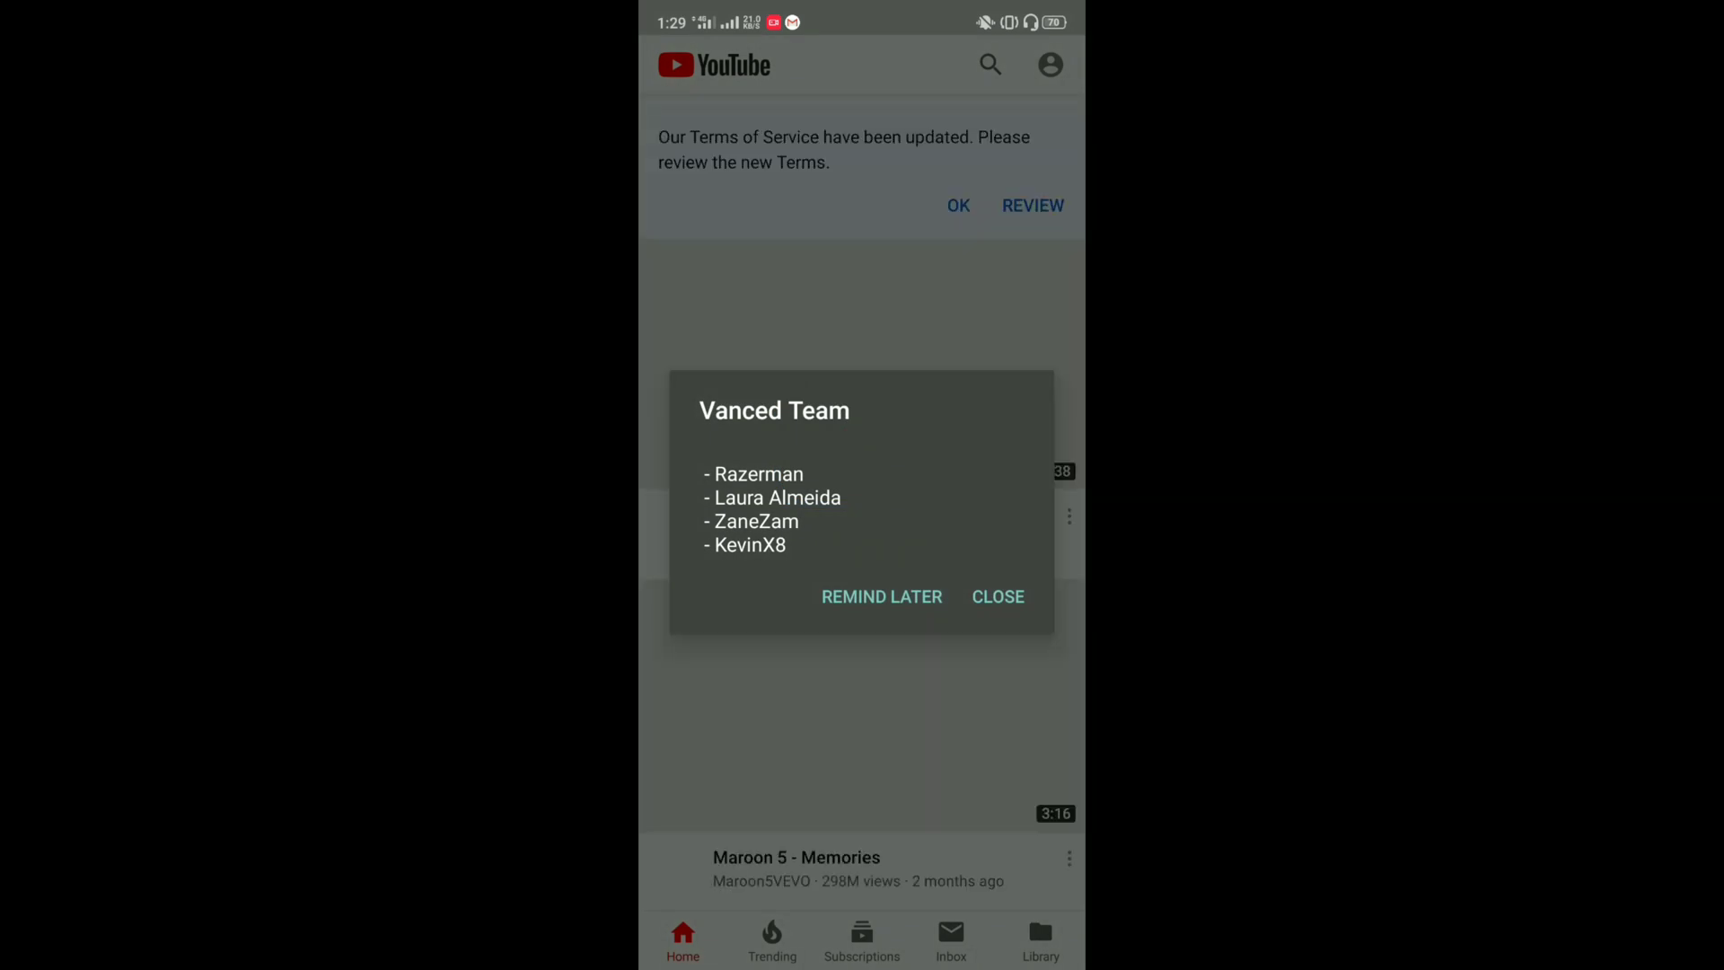
Step: Turn on dark theme and set double-tap to seek to 15 seconds in Vanced
{"action": "left_click", "coordinate": [999, 595]}
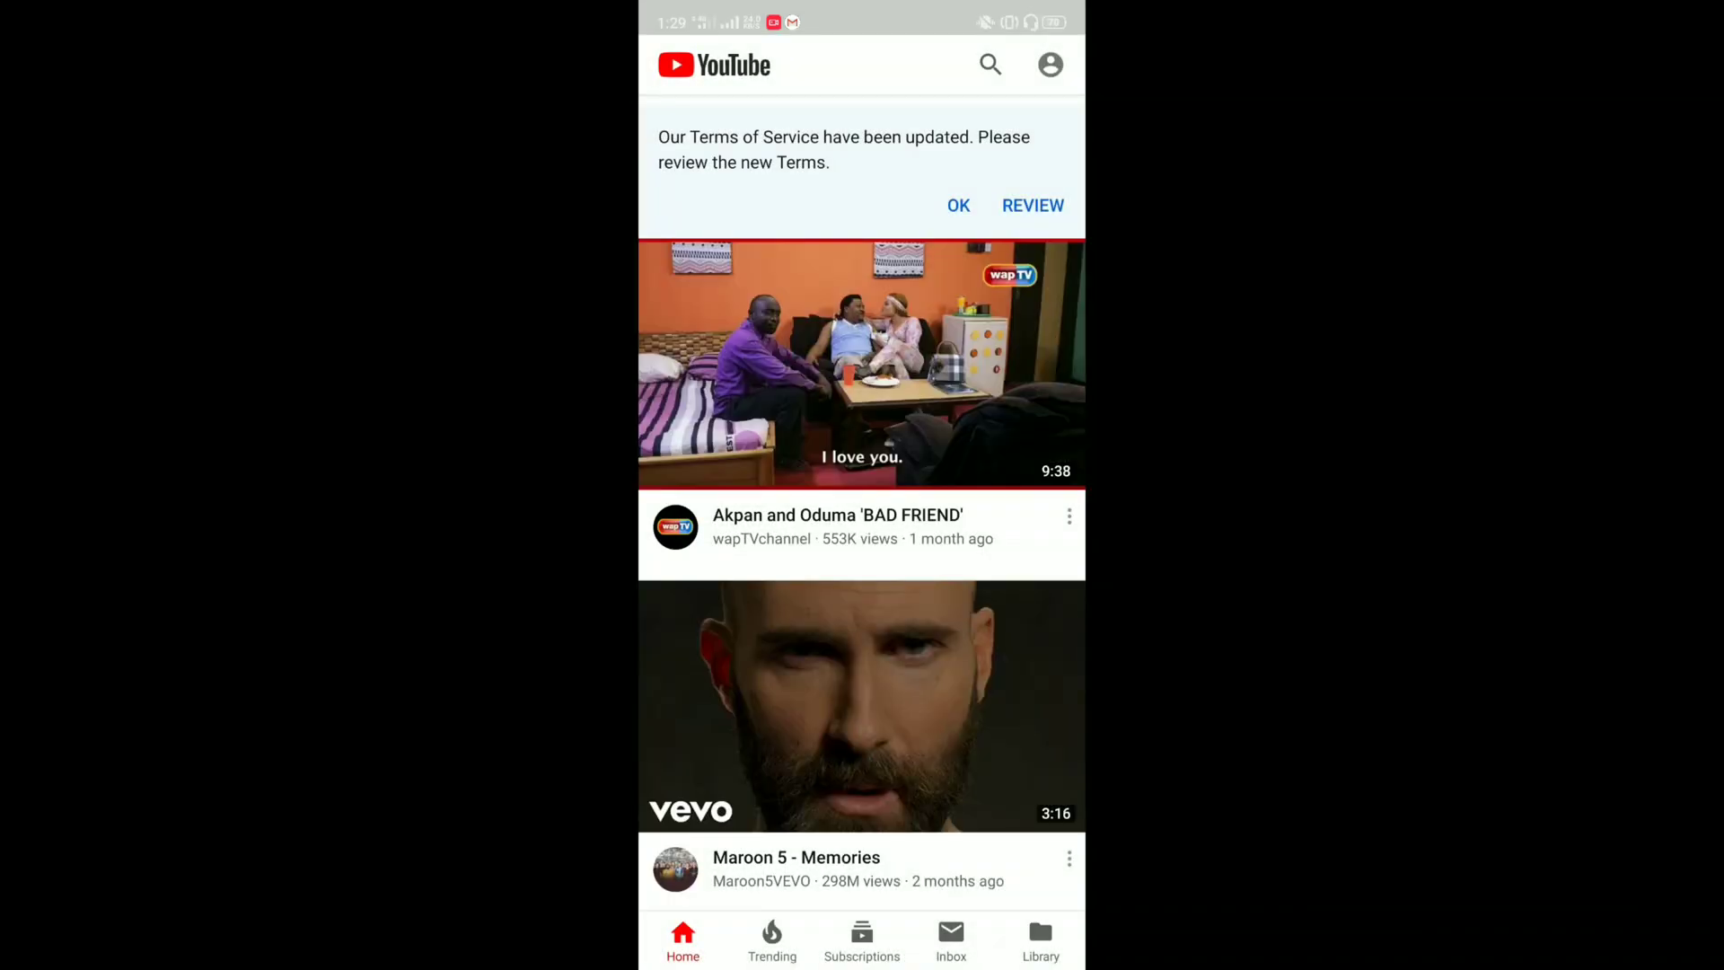
{"action": "scroll", "coordinate": [985, 661], "scroll_direction": "down", "scroll_amount": 2}
{"action": "scroll", "coordinate": [973, 686], "scroll_direction": "up", "scroll_amount": 2}
{"action": "left_click", "coordinate": [1050, 65]}
{"action": "left_click", "coordinate": [764, 568]}
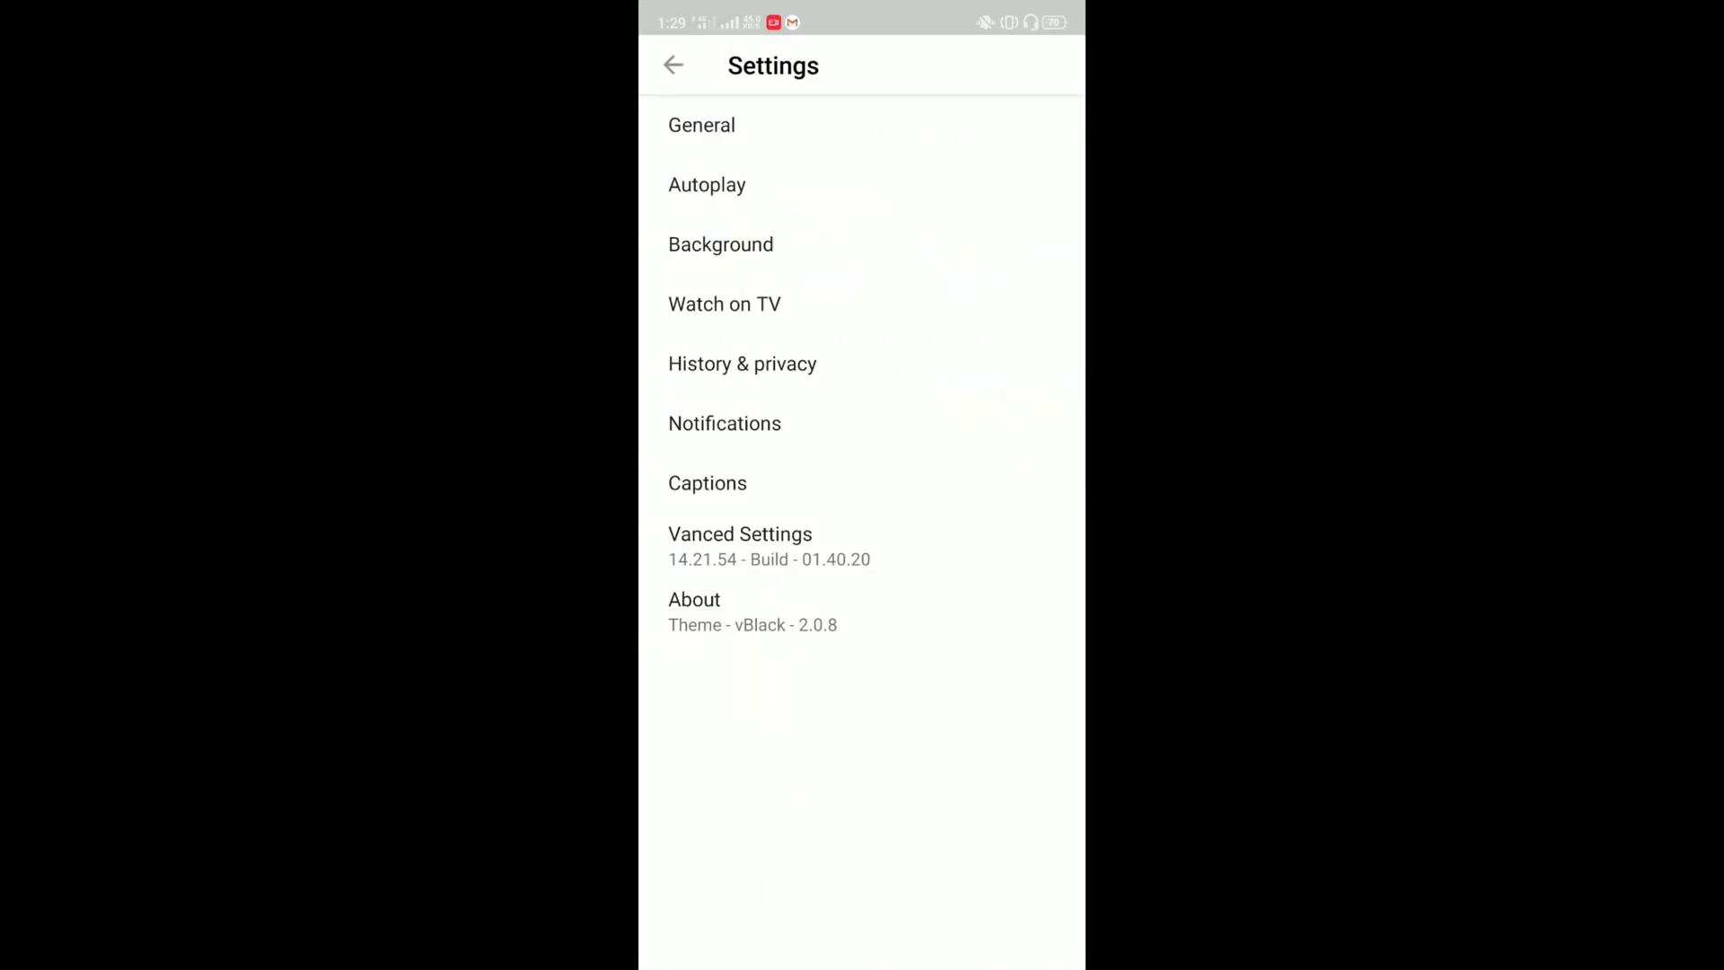
{"action": "left_click", "coordinate": [701, 125]}
{"action": "left_click", "coordinate": [1031, 140]}
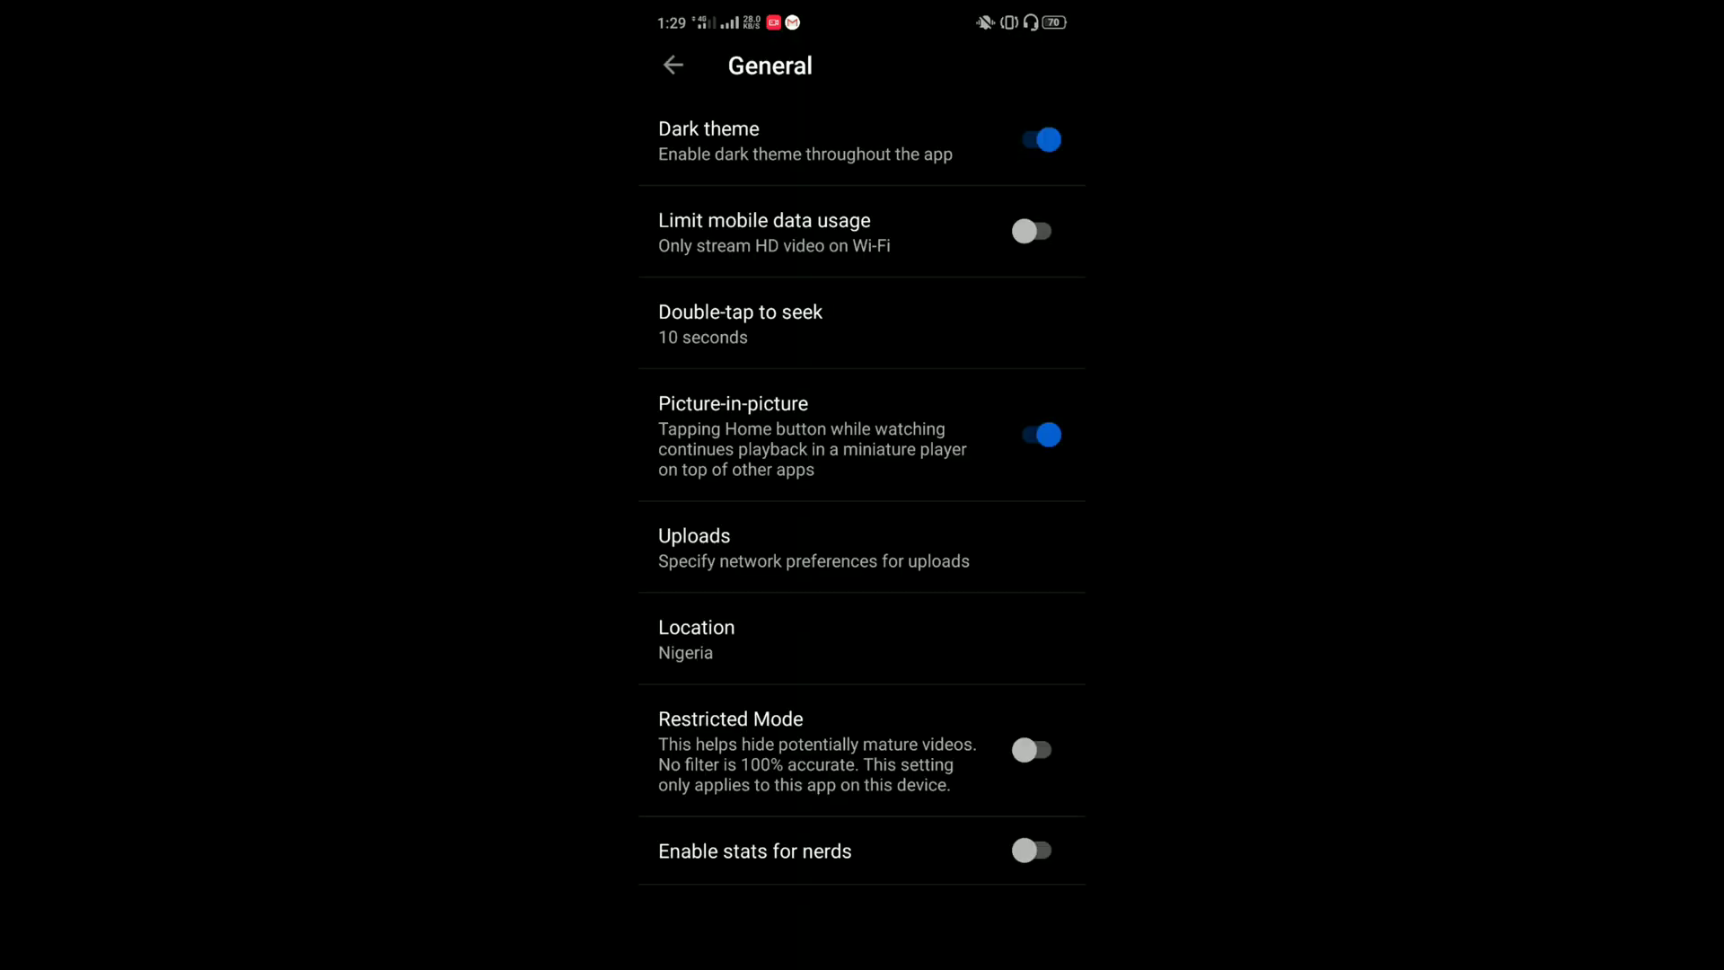
{"action": "left_click", "coordinate": [739, 324]}
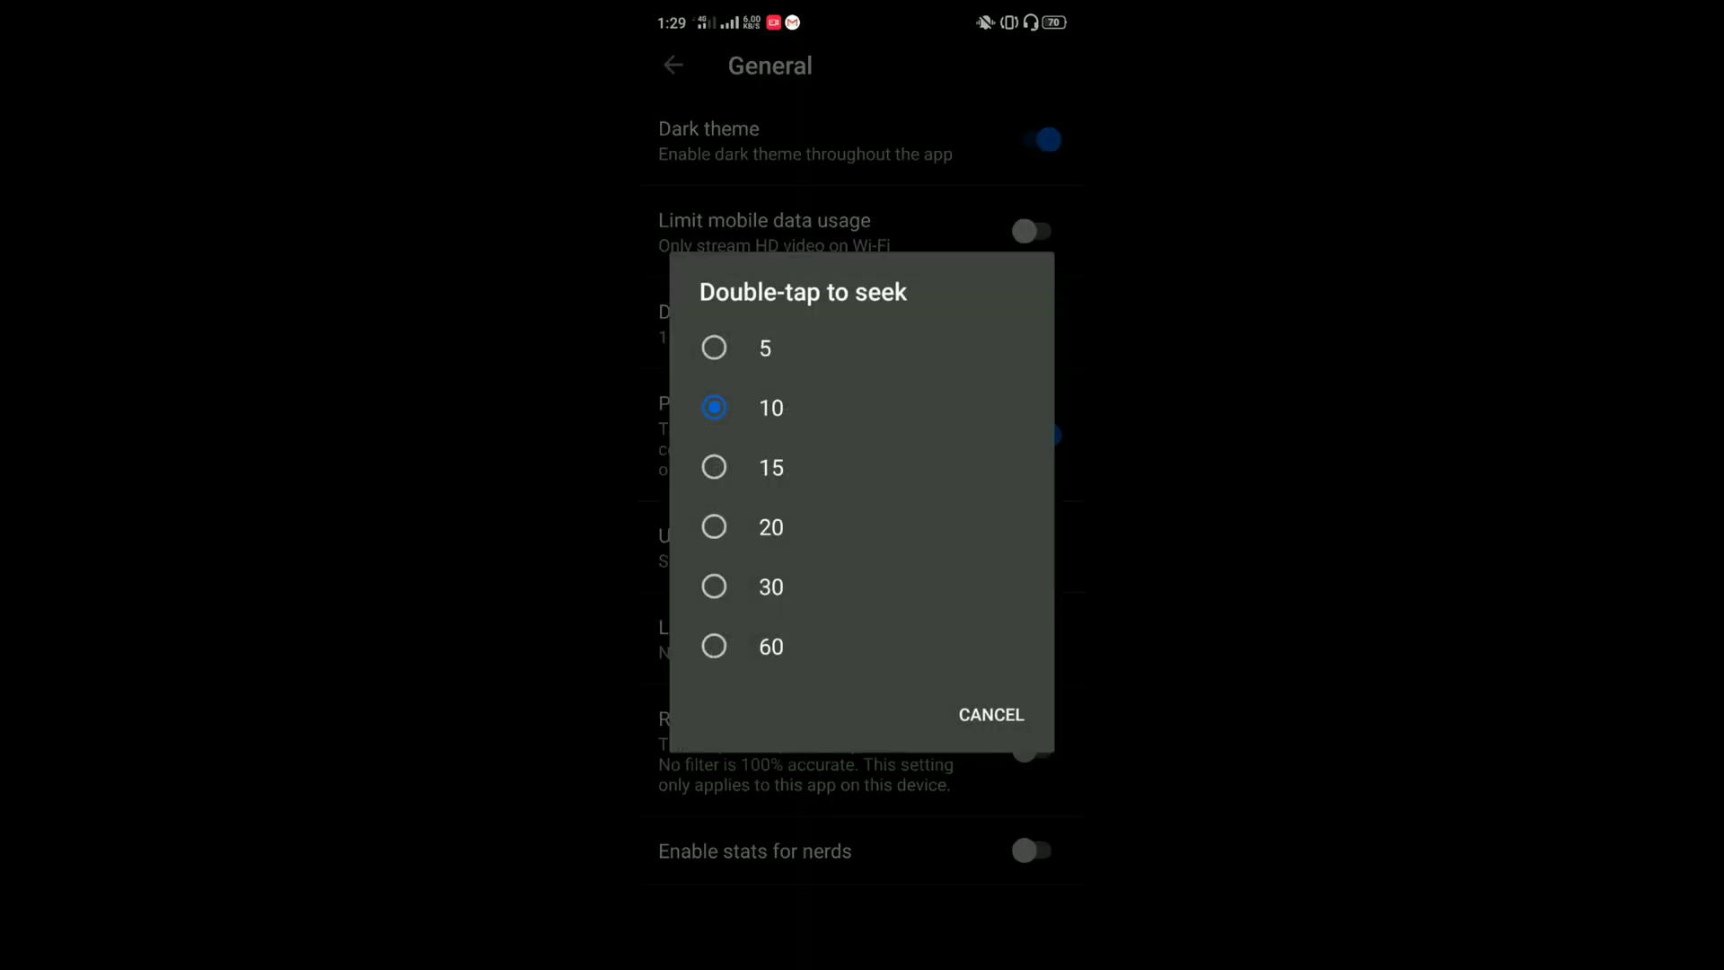
{"action": "left_click", "coordinate": [793, 459]}
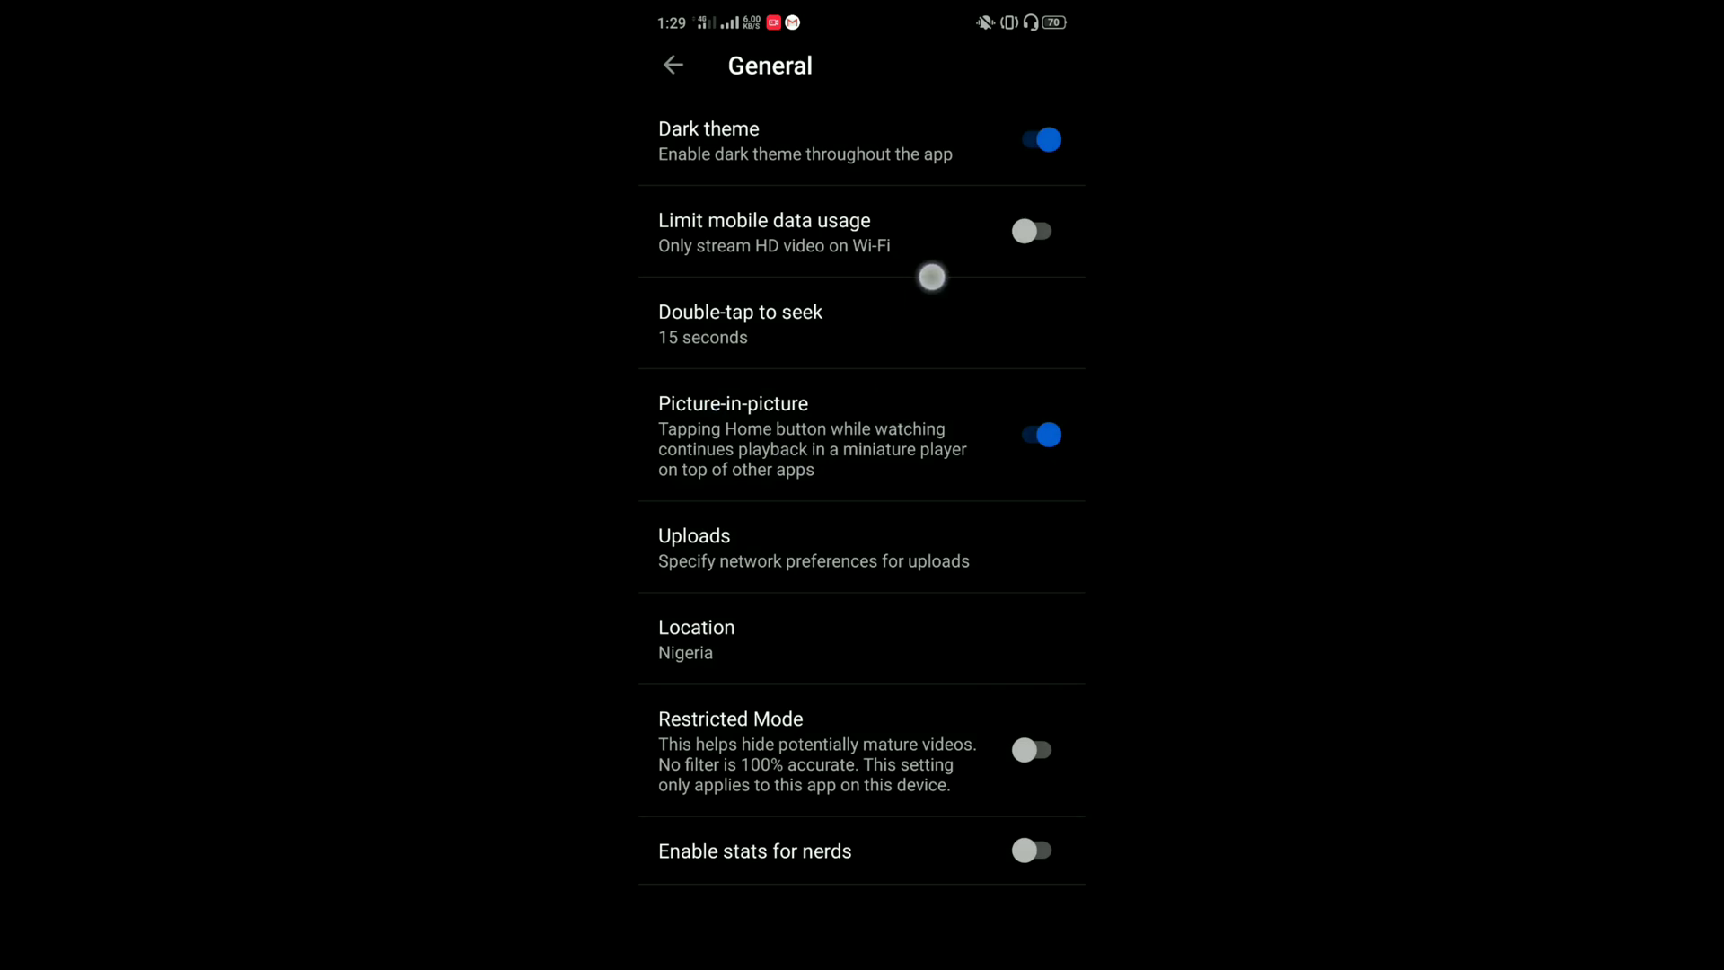
Step: Toggle picture-in-picture off and back on, then return to the home feed
{"action": "left_click", "coordinate": [816, 456]}
{"action": "left_click", "coordinate": [815, 434]}
{"action": "left_click", "coordinate": [673, 66]}
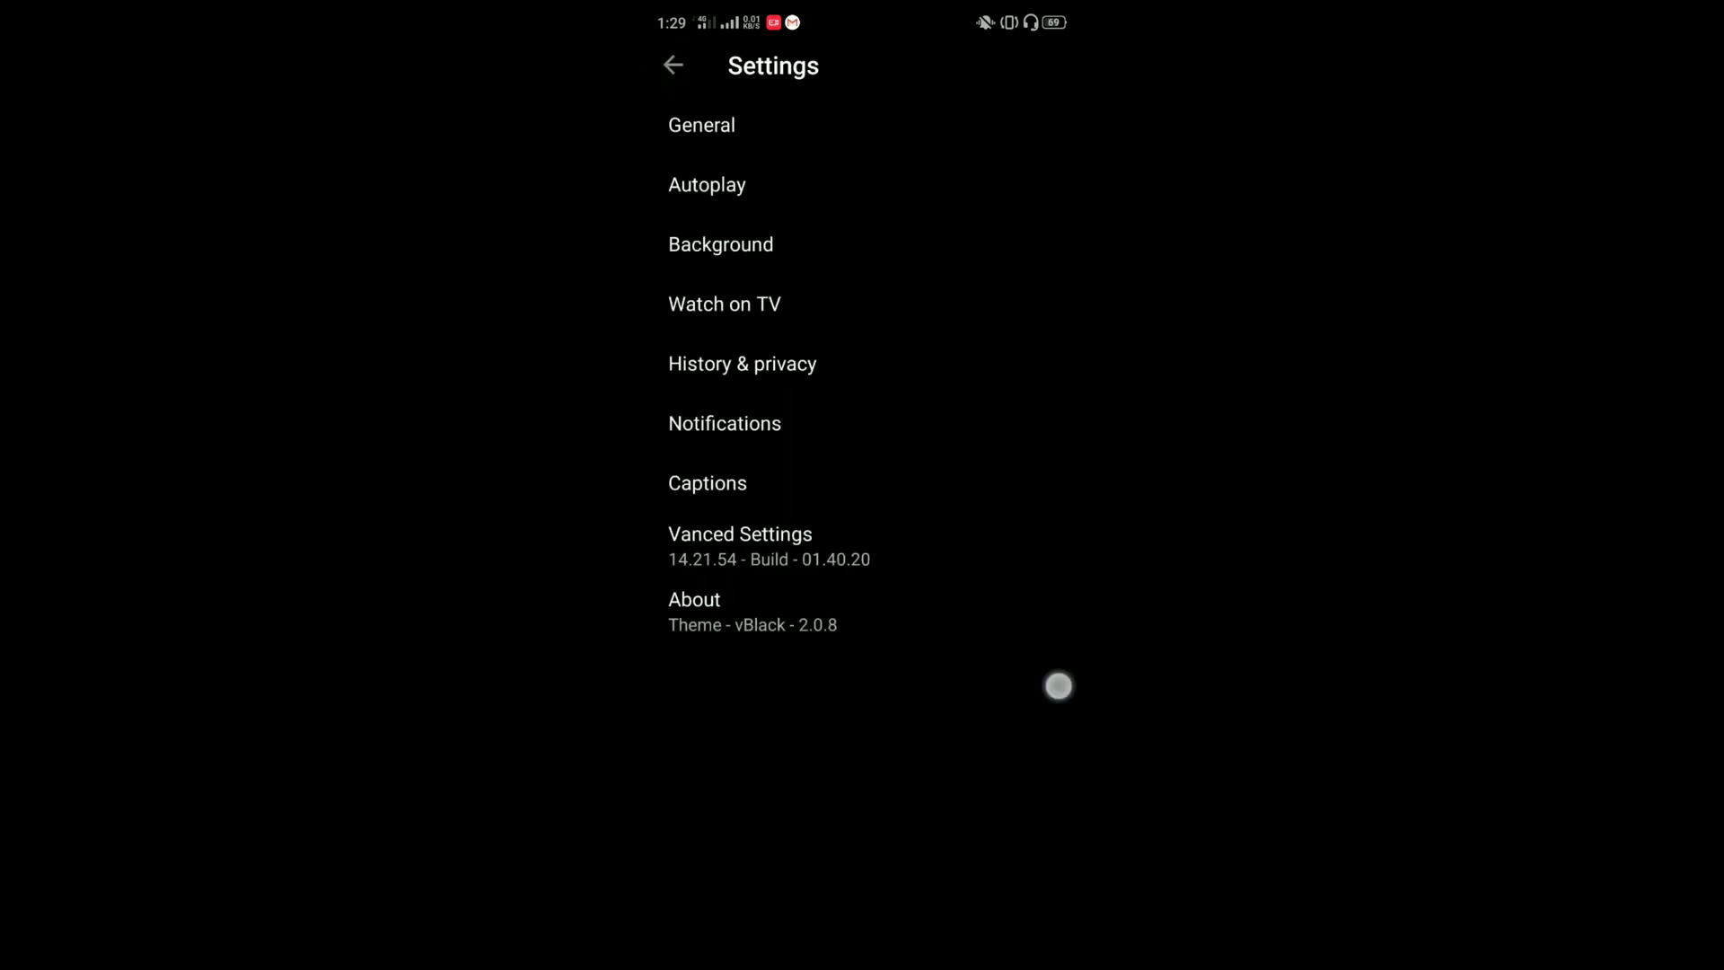
{"action": "left_click", "coordinate": [673, 65]}
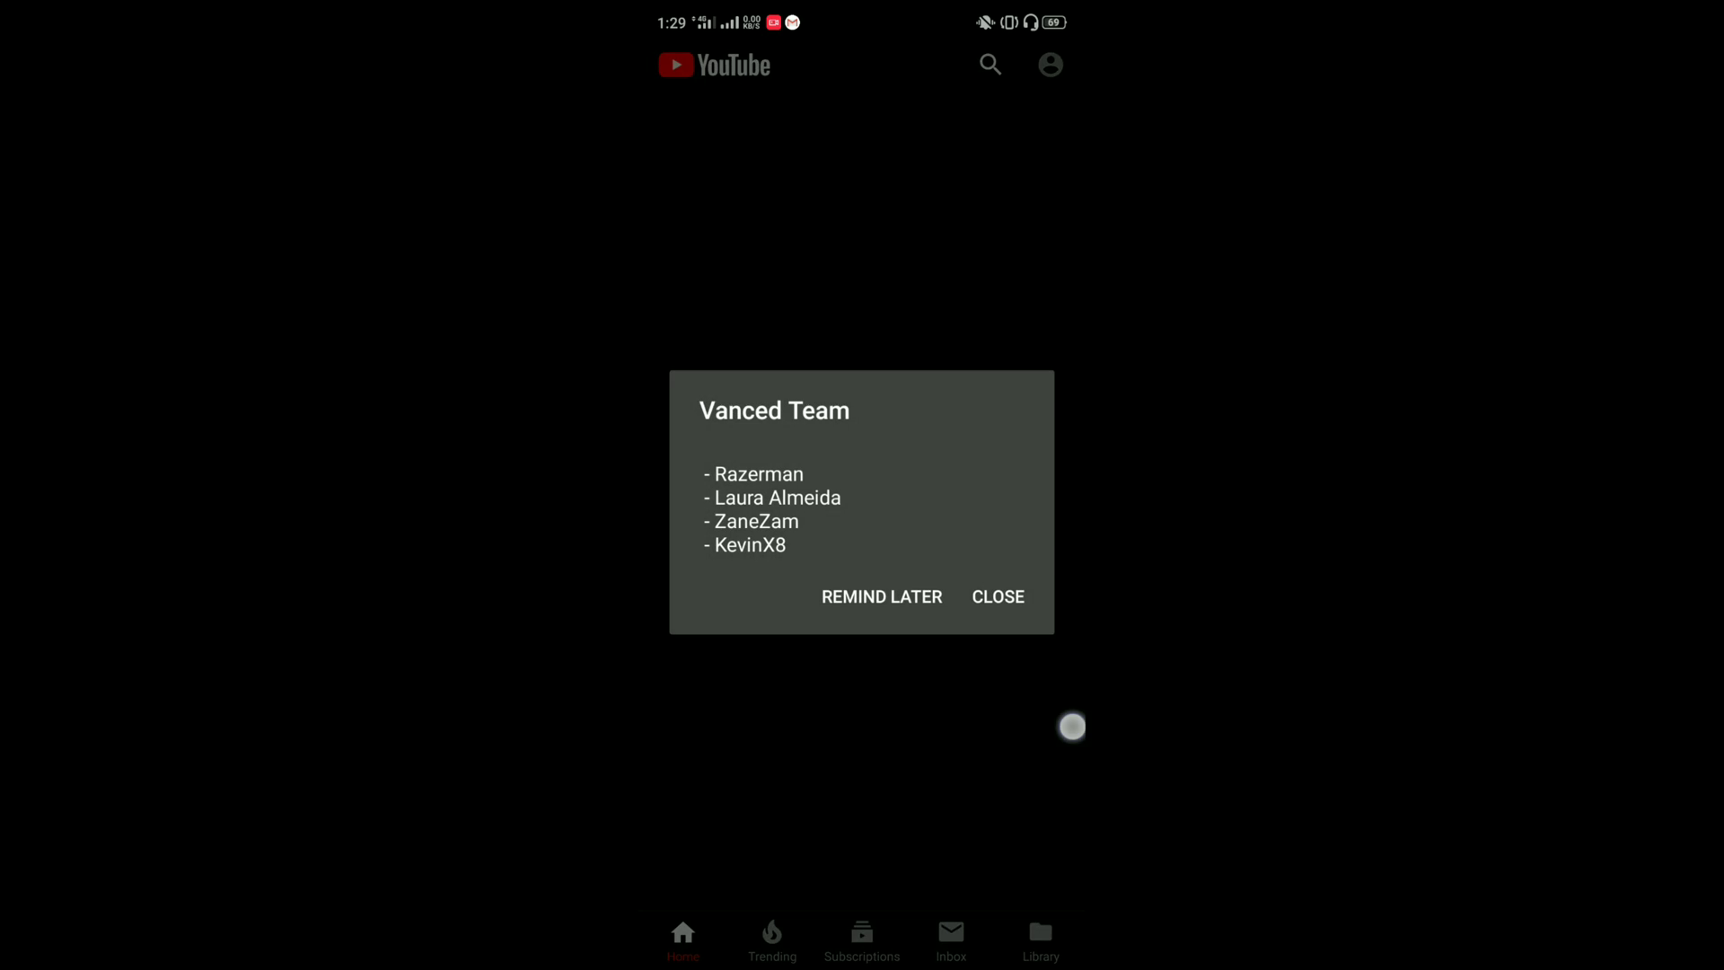
{"action": "left_click", "coordinate": [1074, 727]}
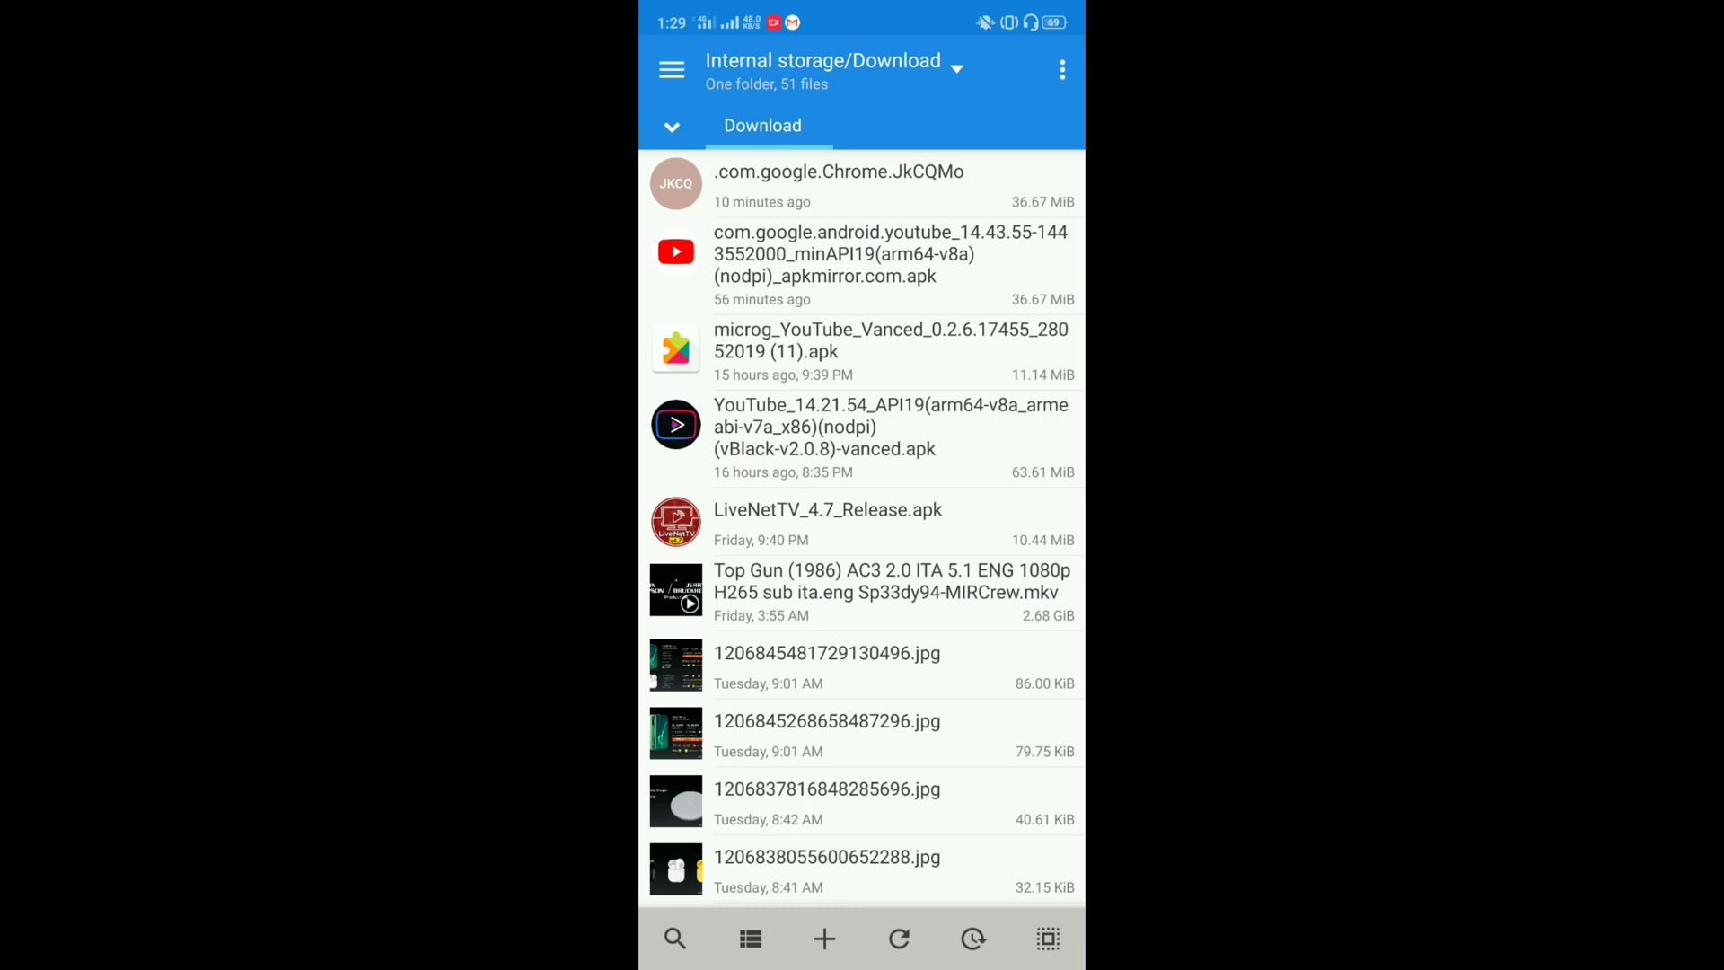
Step: Install Vanced MicroG 0.2.6.17455 from the Download folder apk, then return home to the app list
{"action": "left_click", "coordinate": [826, 348]}
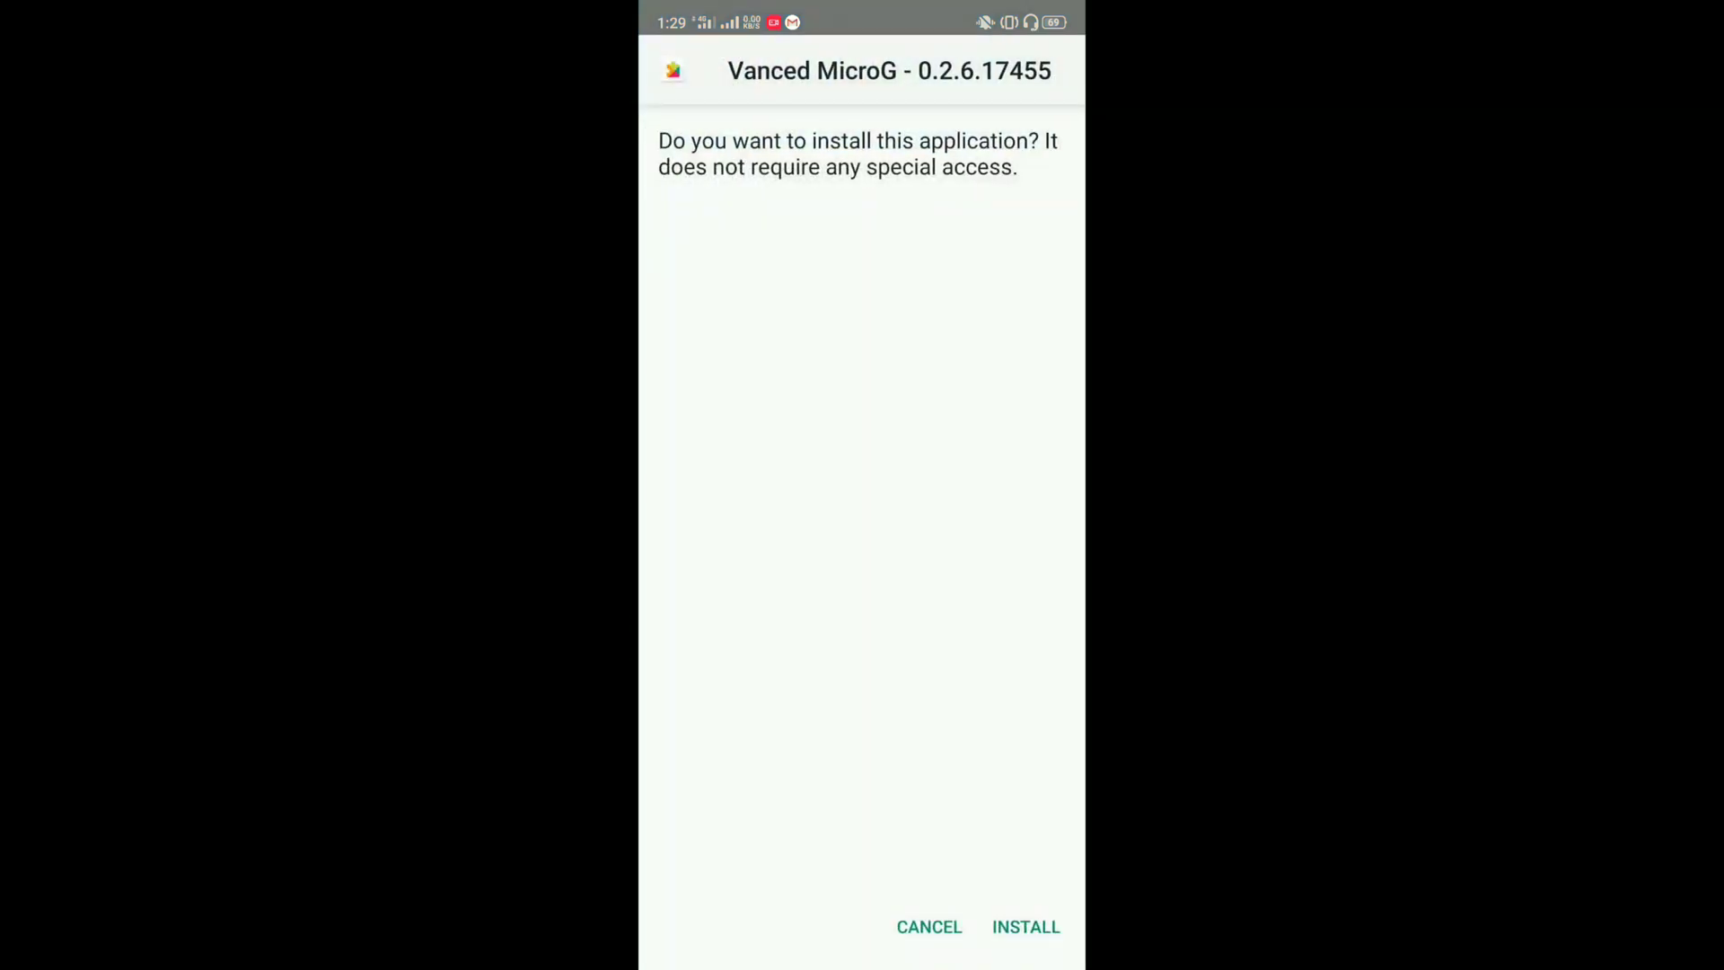
{"action": "left_click", "coordinate": [1026, 927]}
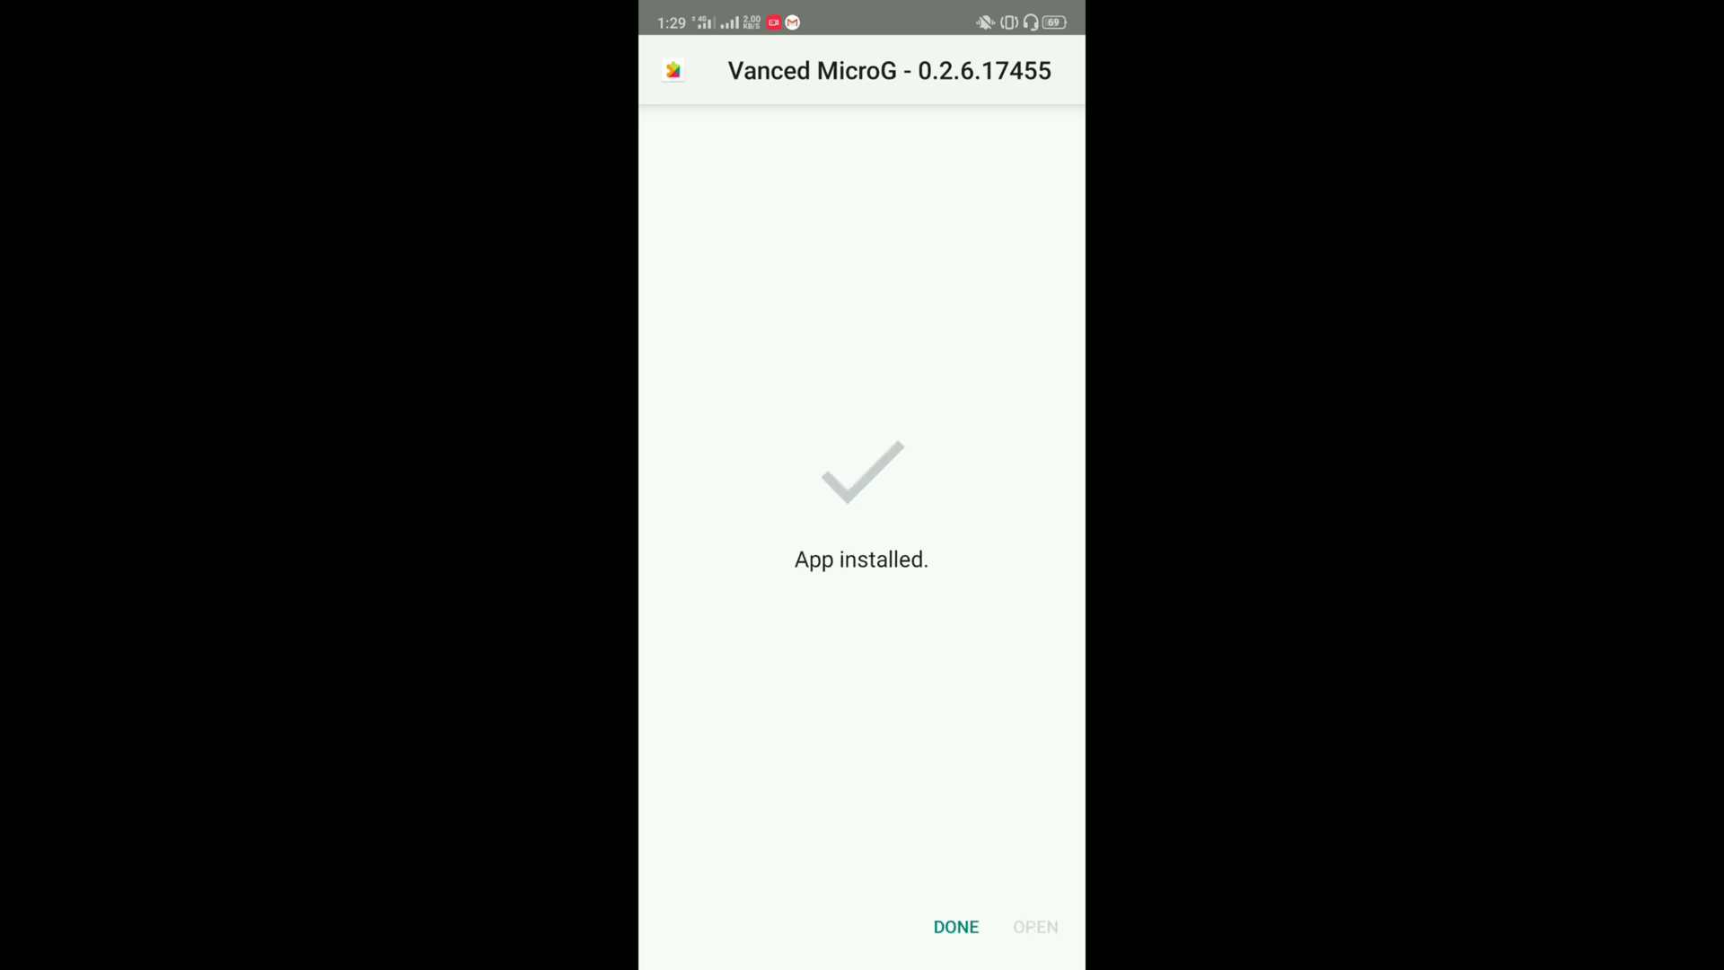
{"action": "left_click", "coordinate": [956, 927]}
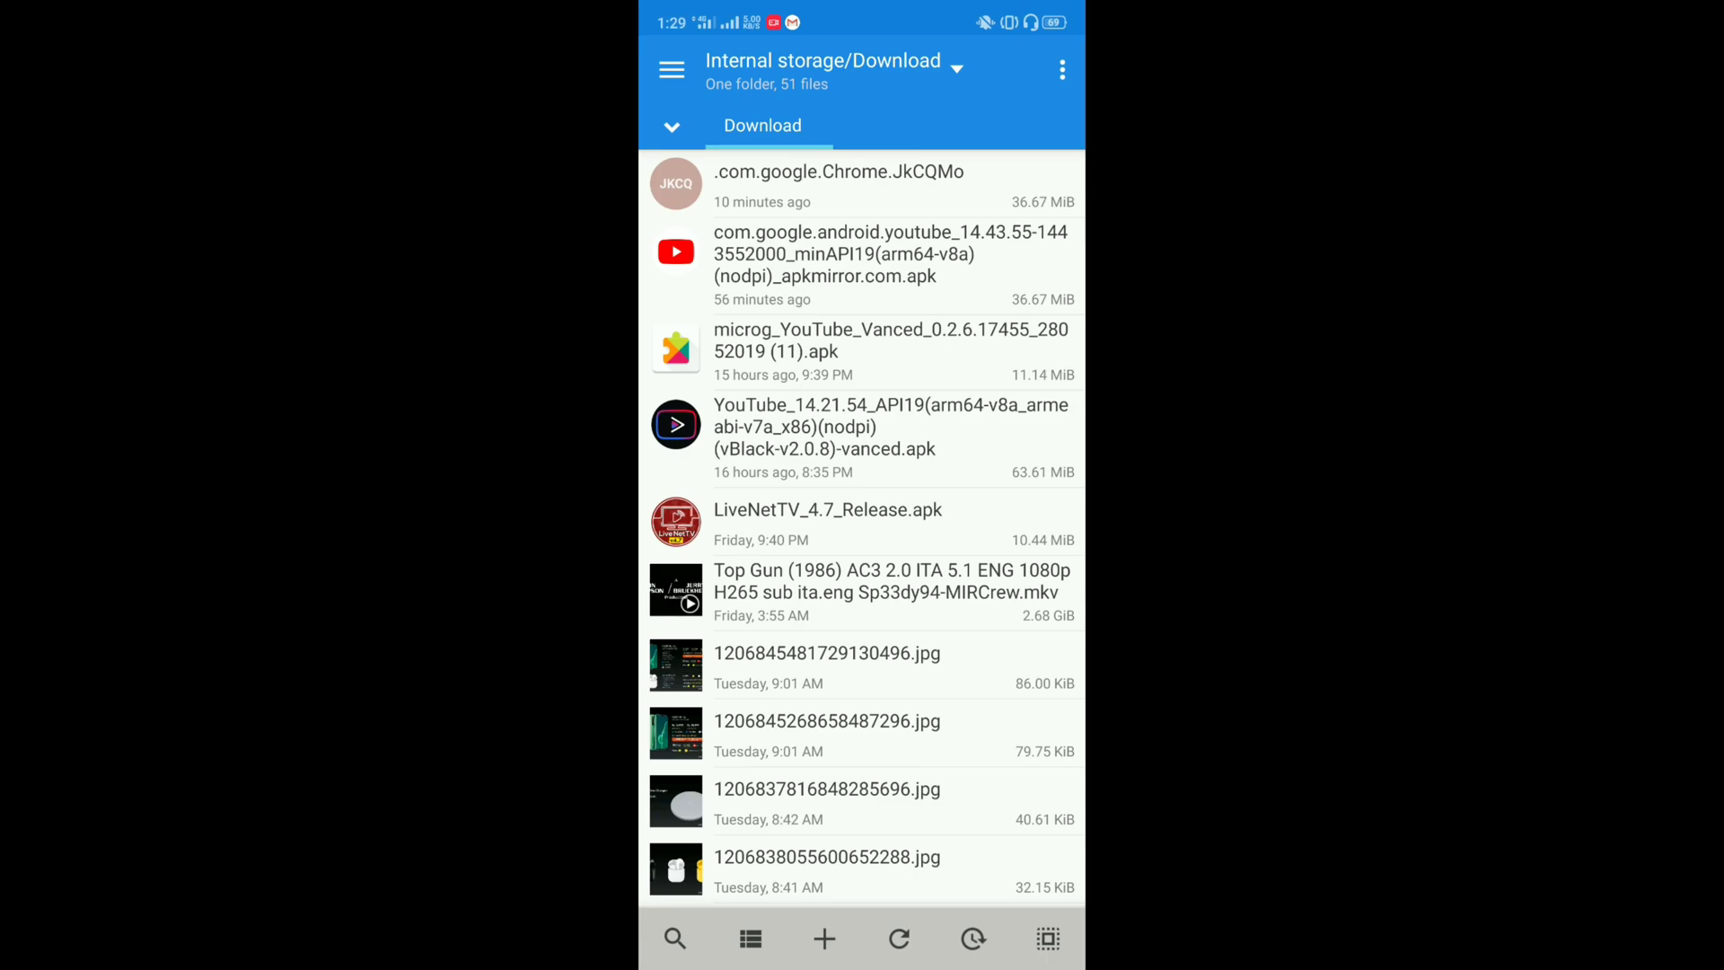
{"action": "left_click", "coordinate": [904, 961]}
{"action": "left_click_drag", "start_coordinate": [863, 741], "coordinate": [863, 338]}
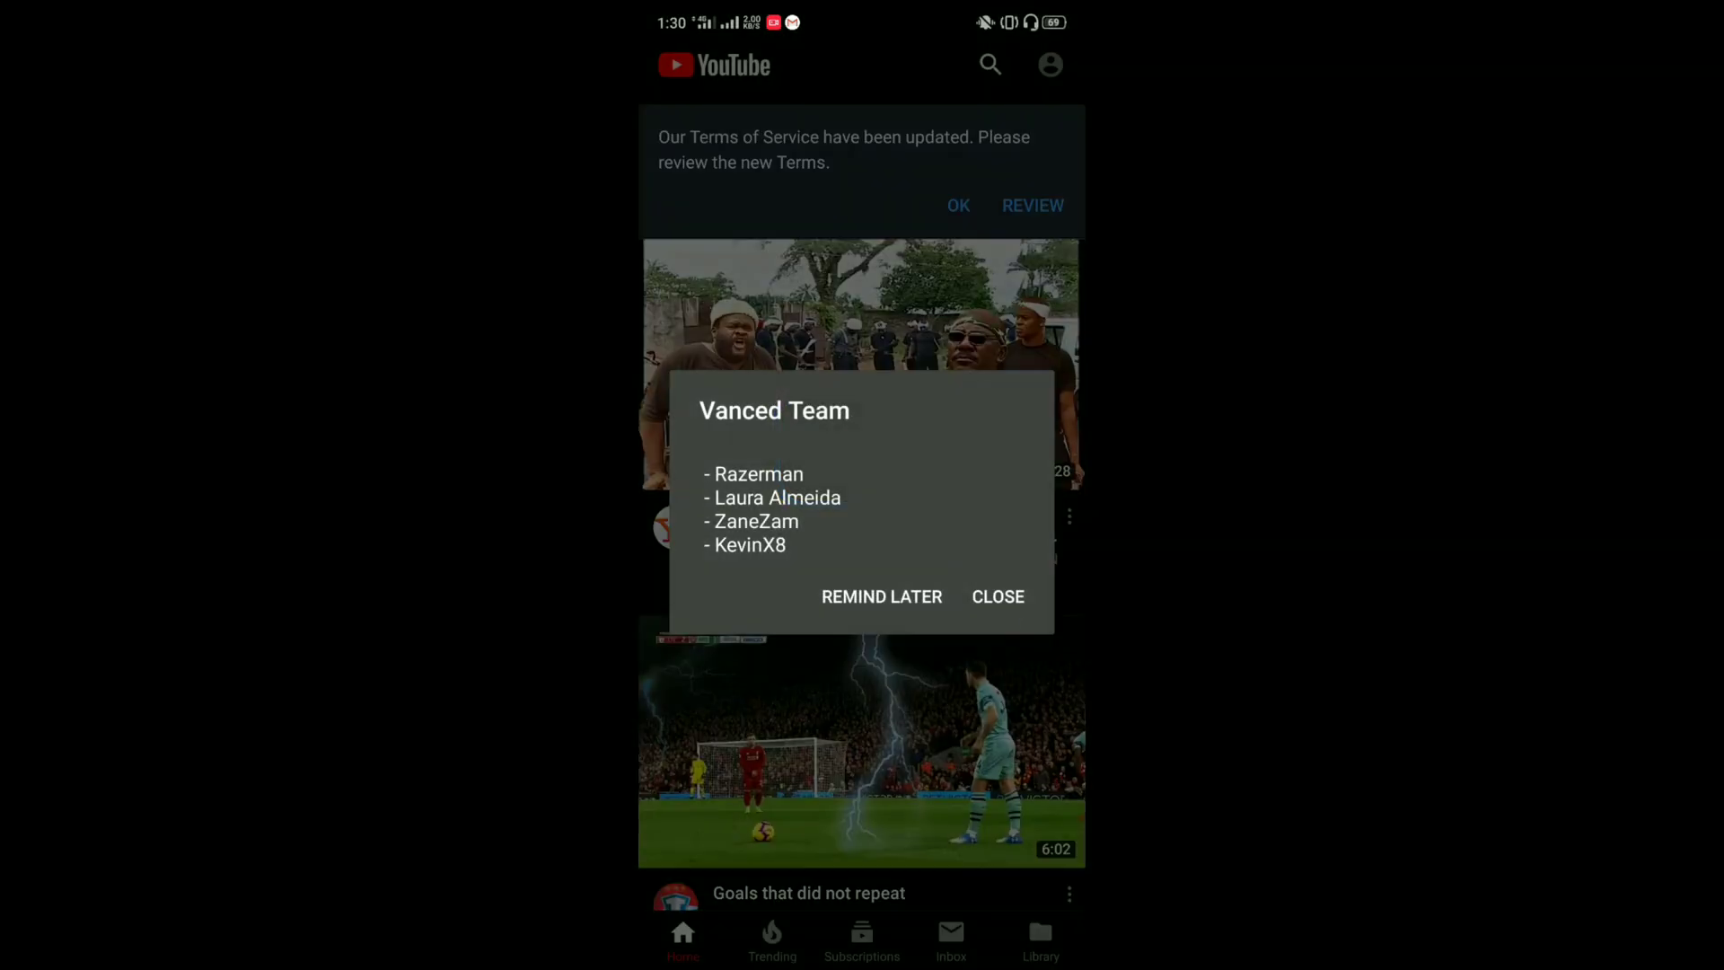
Step: Dismiss the Vanced Team notice and start adding a Google account through MicroG sign-in
{"action": "left_click", "coordinate": [999, 597]}
{"action": "scroll", "coordinate": [862, 538], "scroll_direction": "down", "scroll_amount": 1}
{"action": "scroll", "coordinate": [863, 538], "scroll_direction": "up", "scroll_amount": 1}
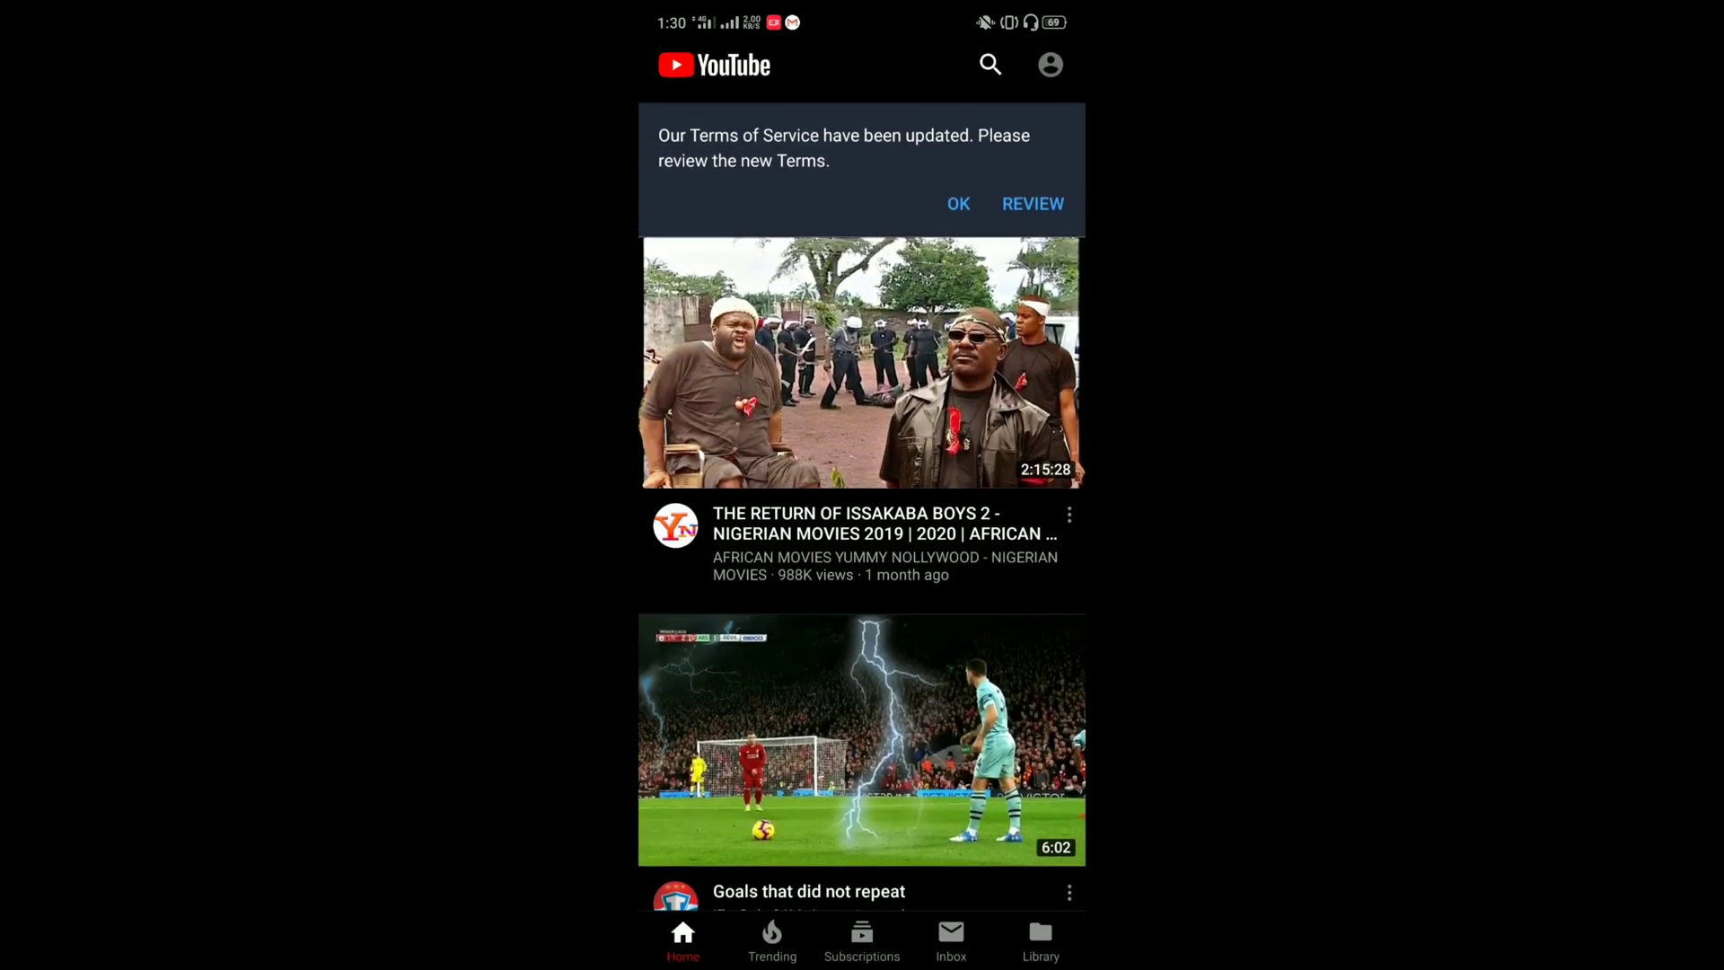
{"action": "left_click", "coordinate": [1049, 65]}
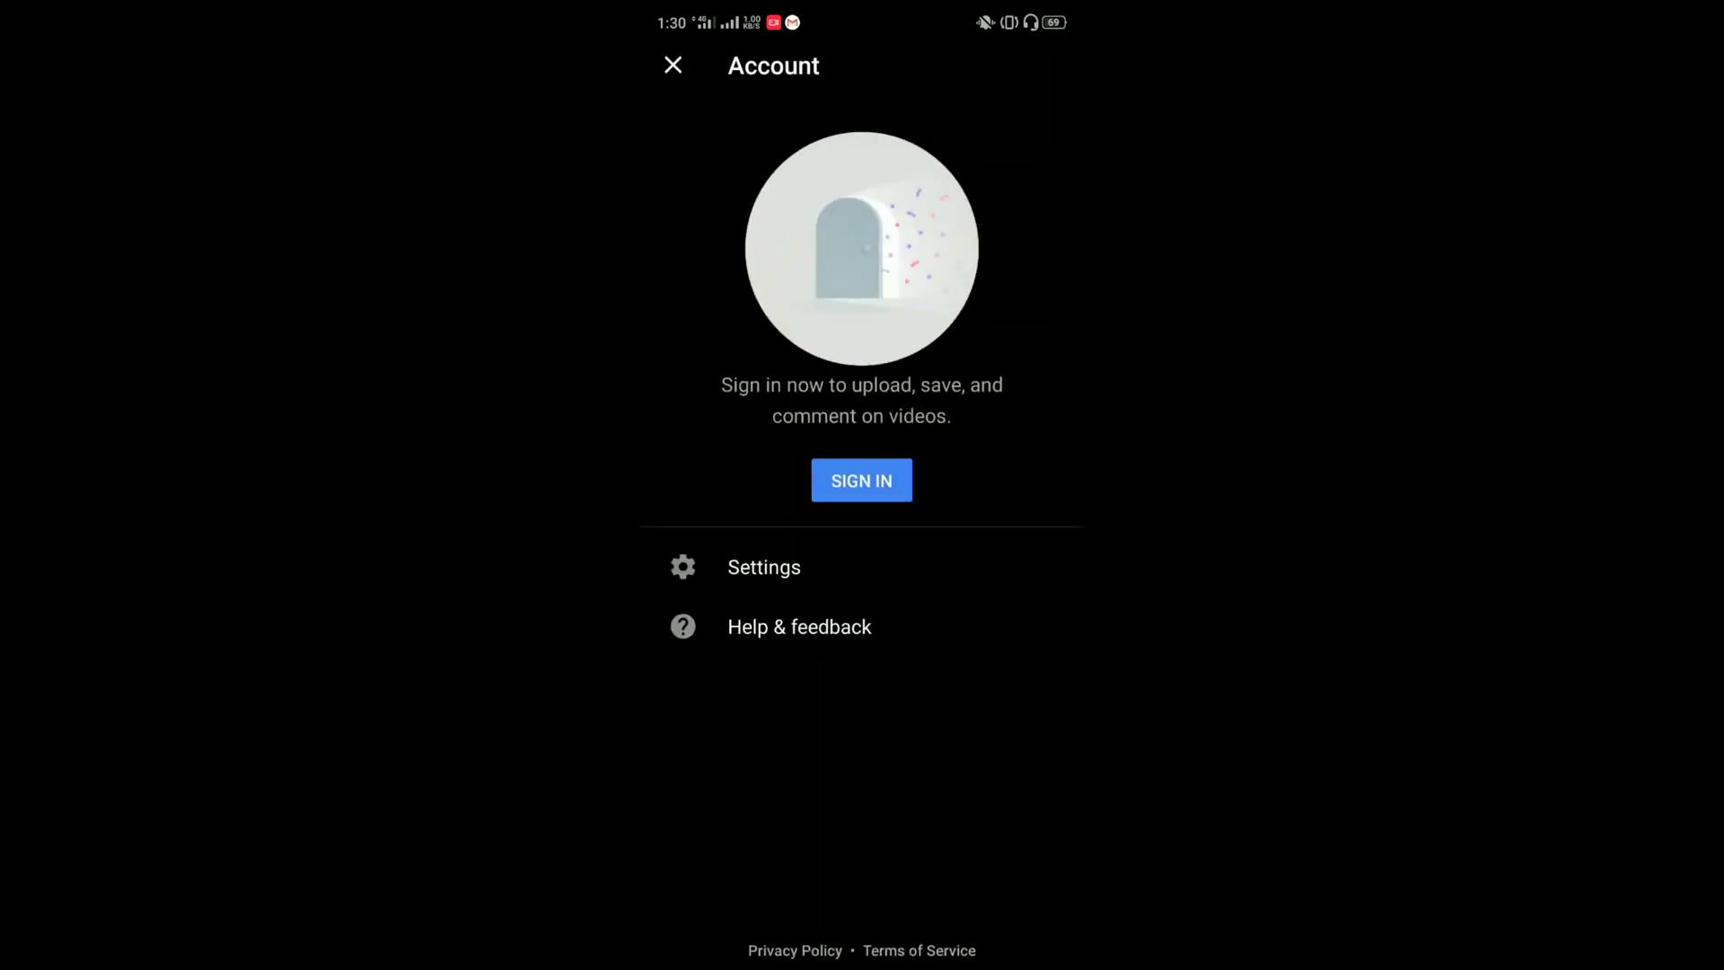
{"action": "left_click", "coordinate": [830, 481]}
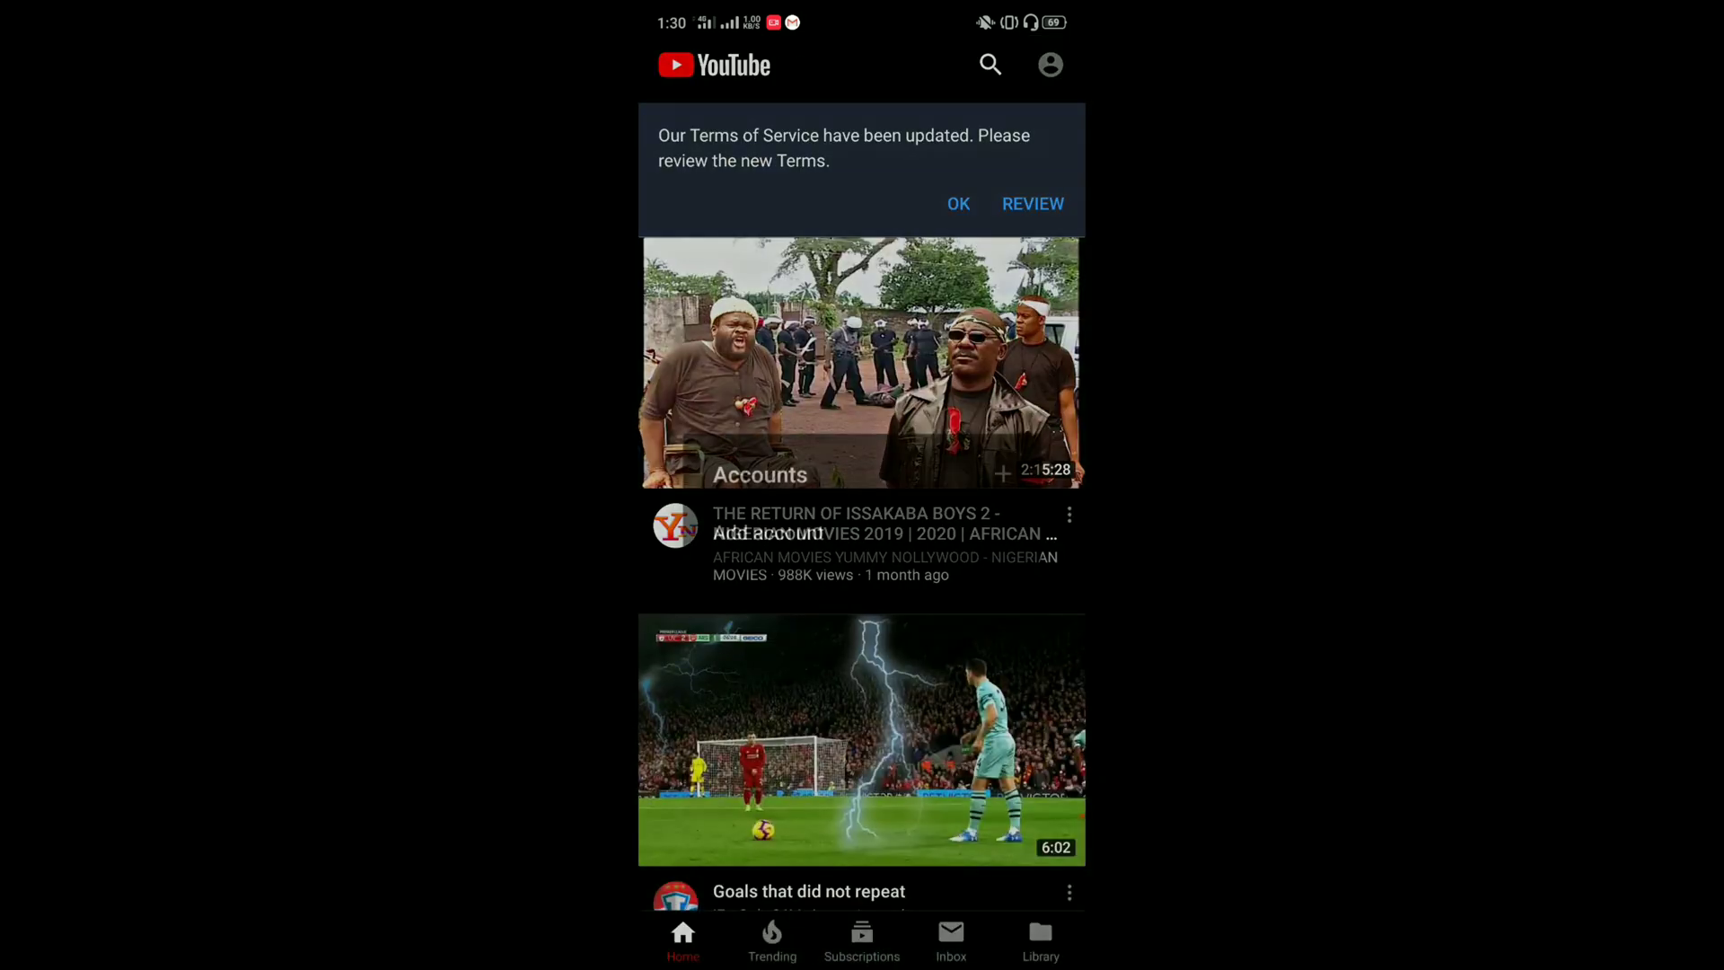
{"action": "left_click", "coordinate": [1003, 473]}
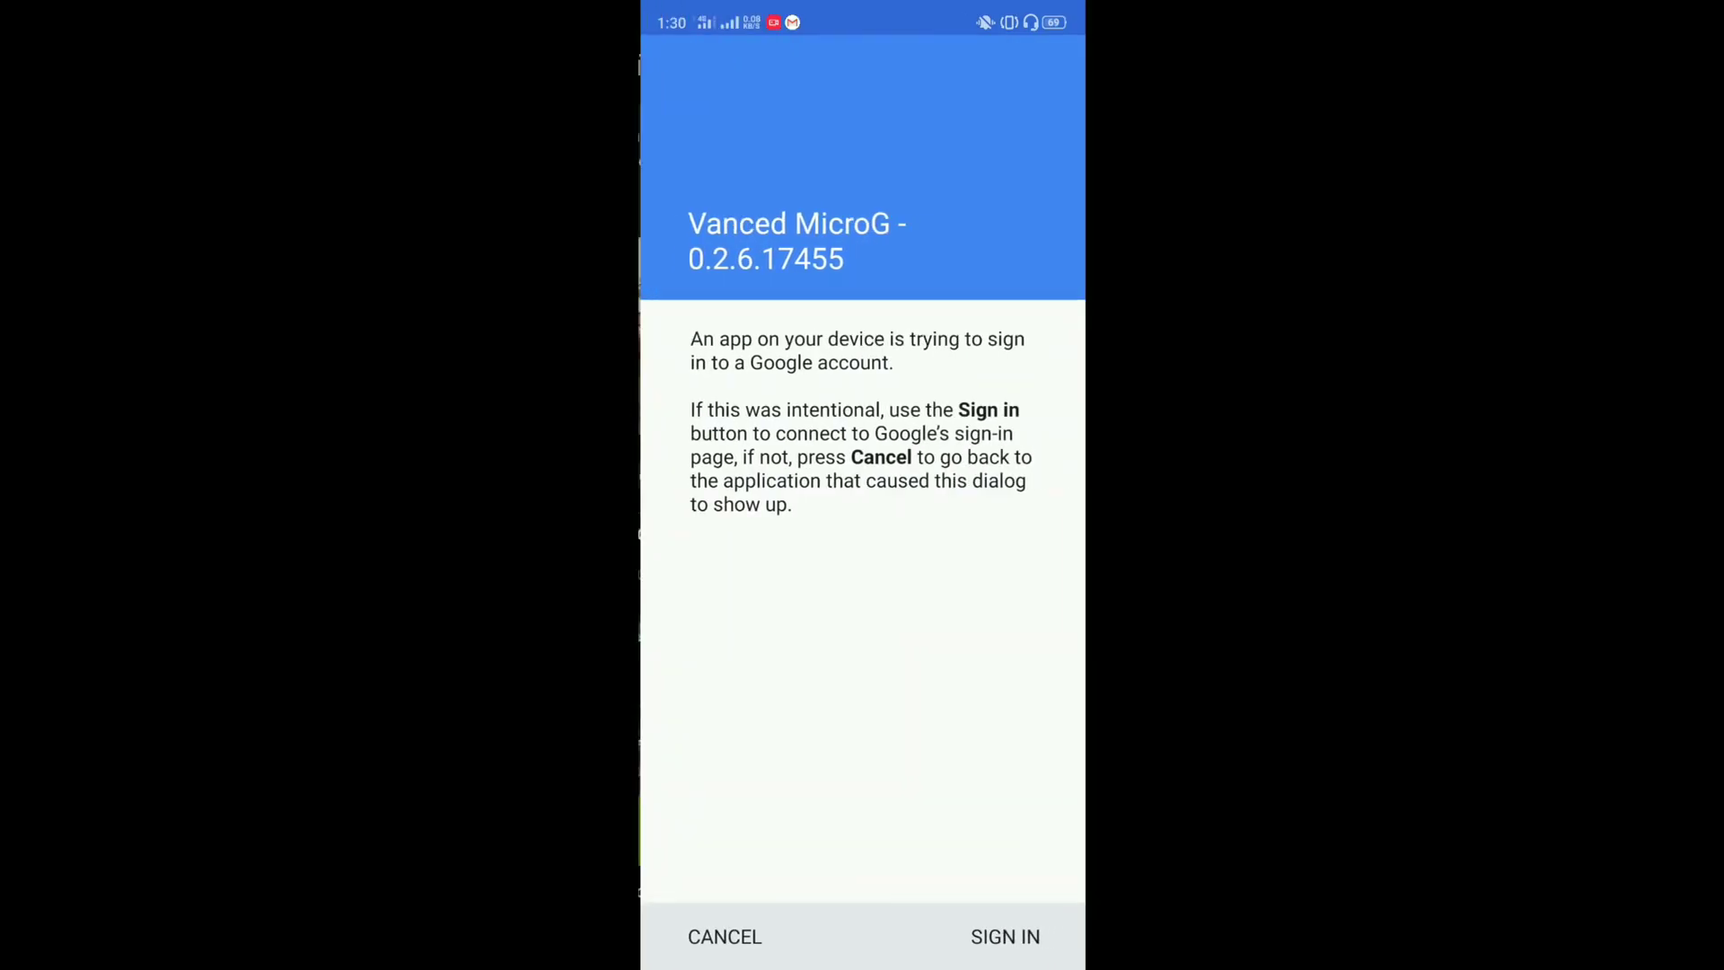
{"action": "left_click", "coordinate": [1004, 937]}
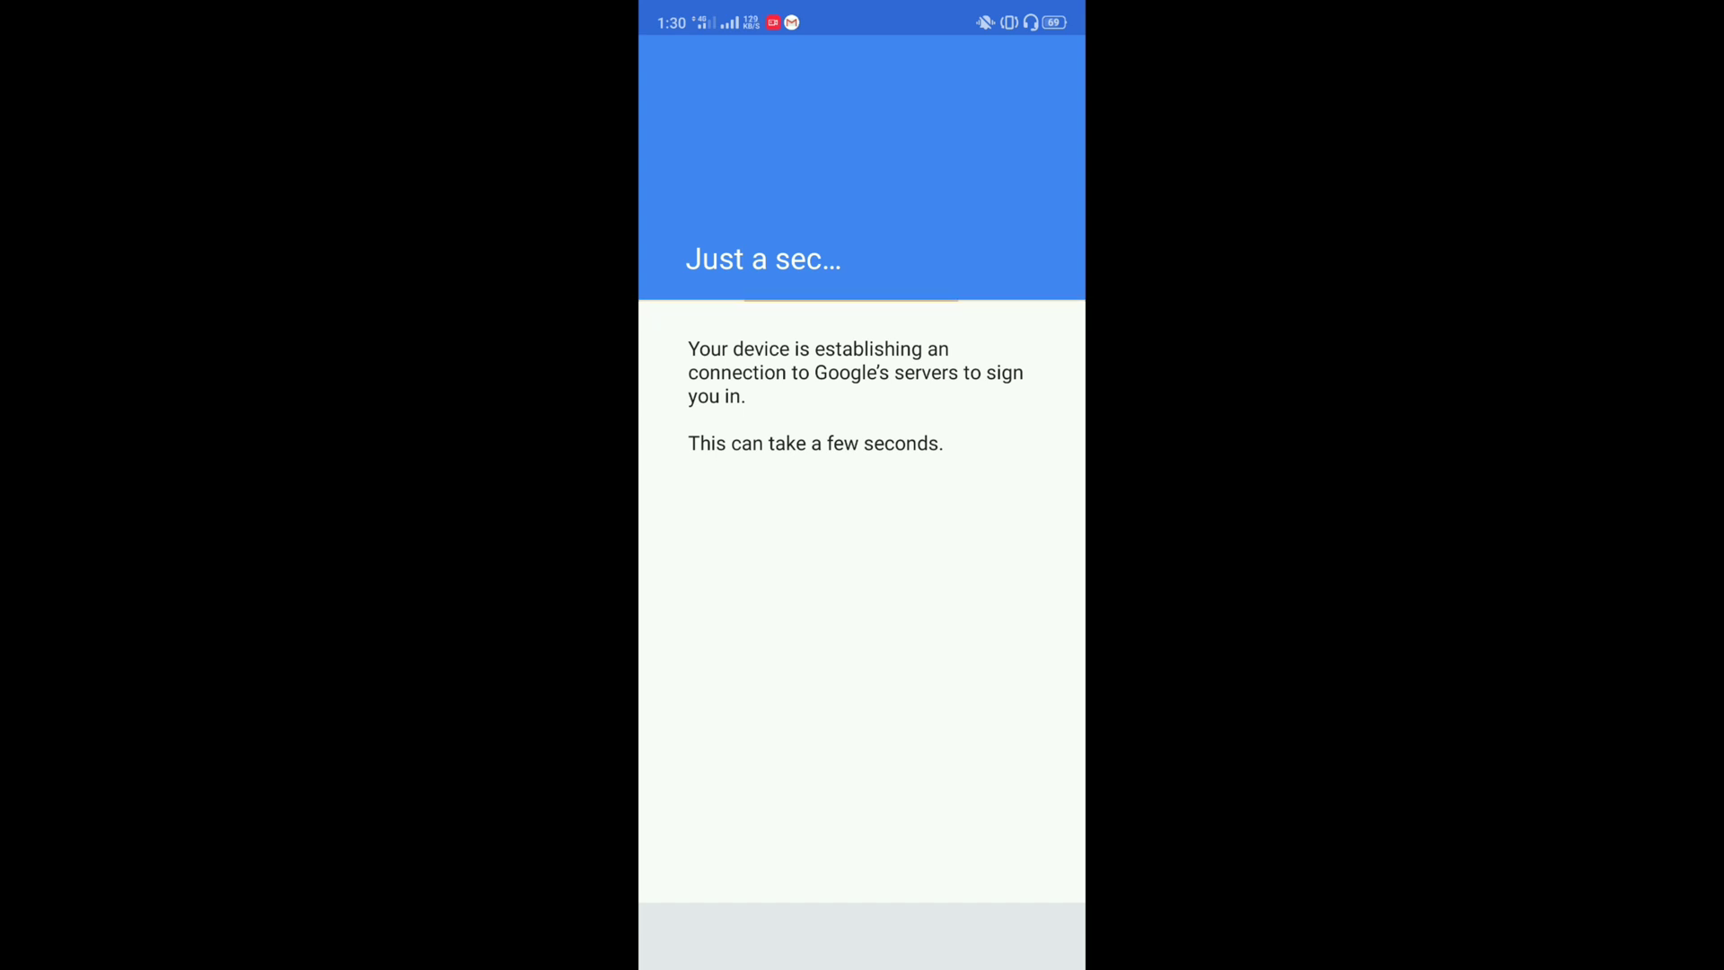
Step: Submit the suggested email and saved password, then agree to Google's terms
{"action": "left_click", "coordinate": [698, 329]}
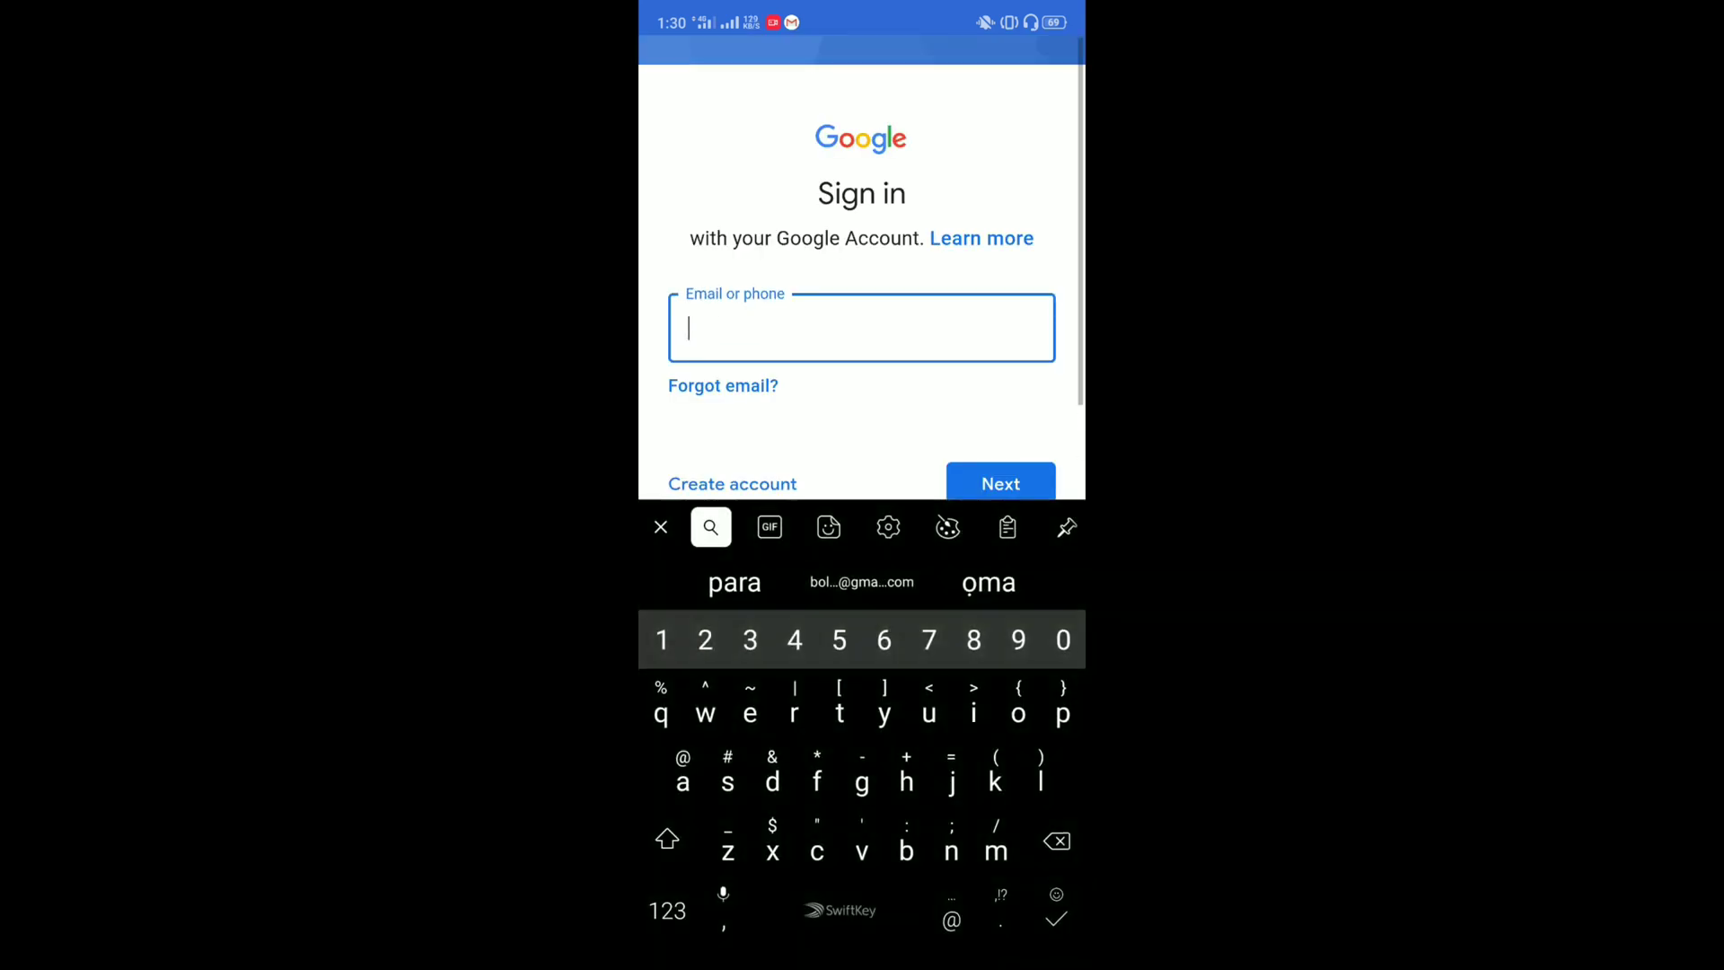
{"action": "type", "text": "smarrd"}
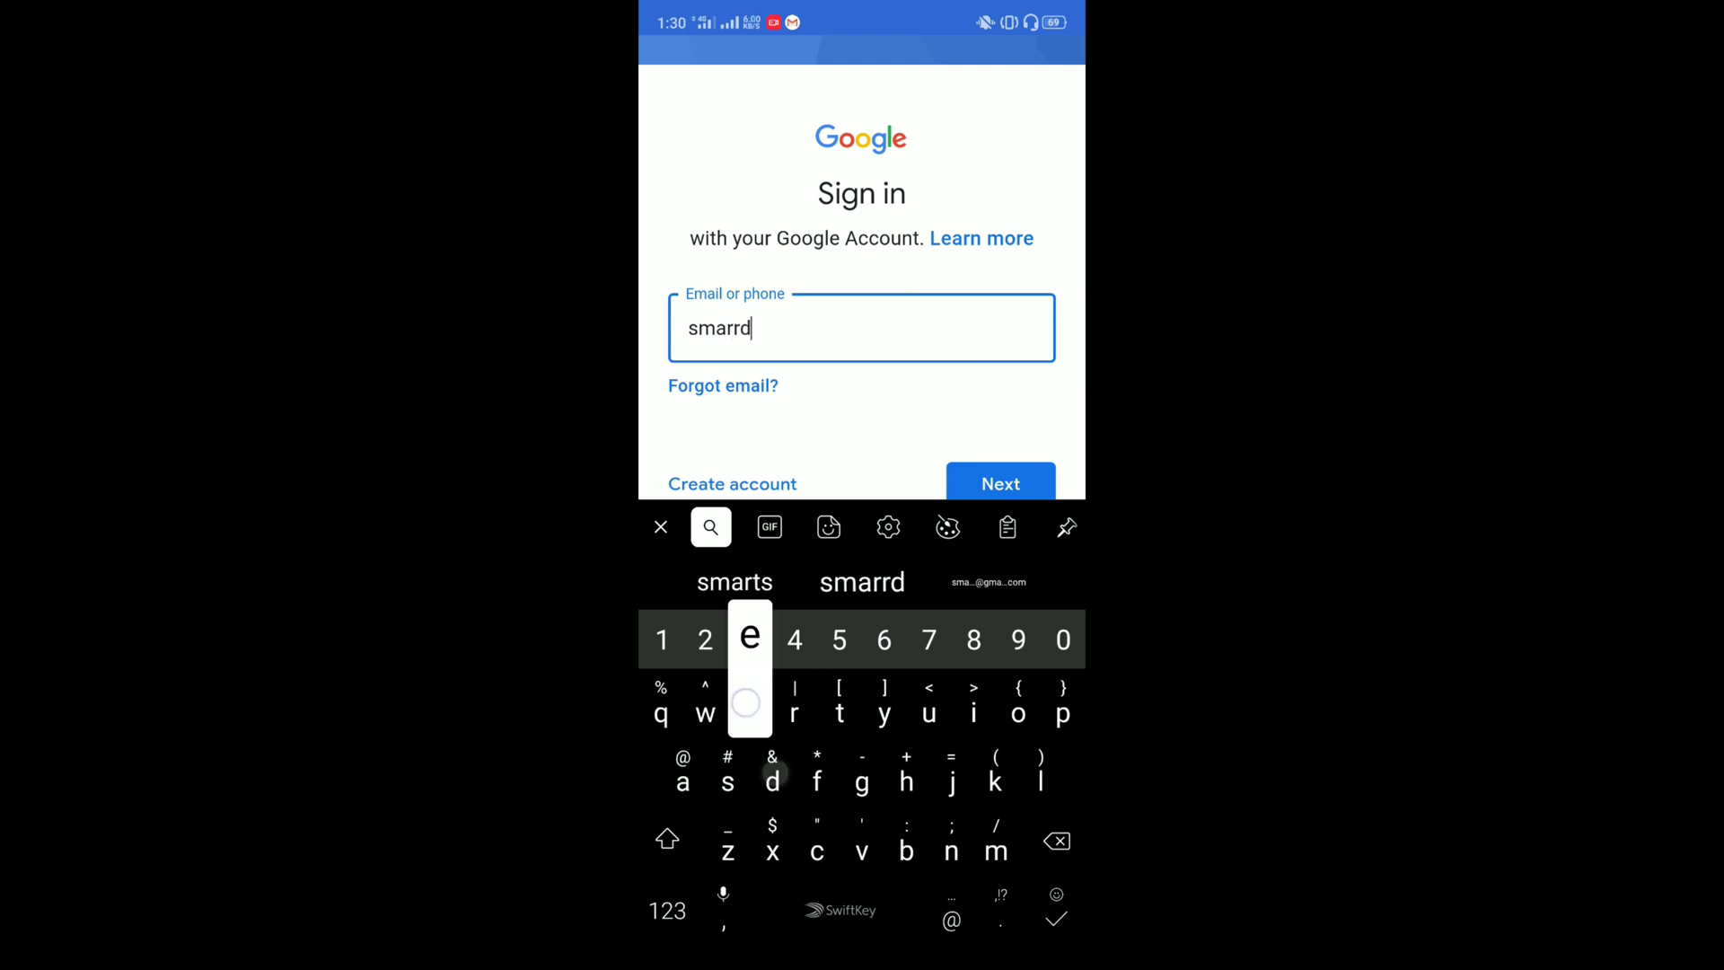
{"action": "type", "text": "e"}
{"action": "left_click", "coordinate": [989, 583]}
{"action": "left_click", "coordinate": [1002, 483]}
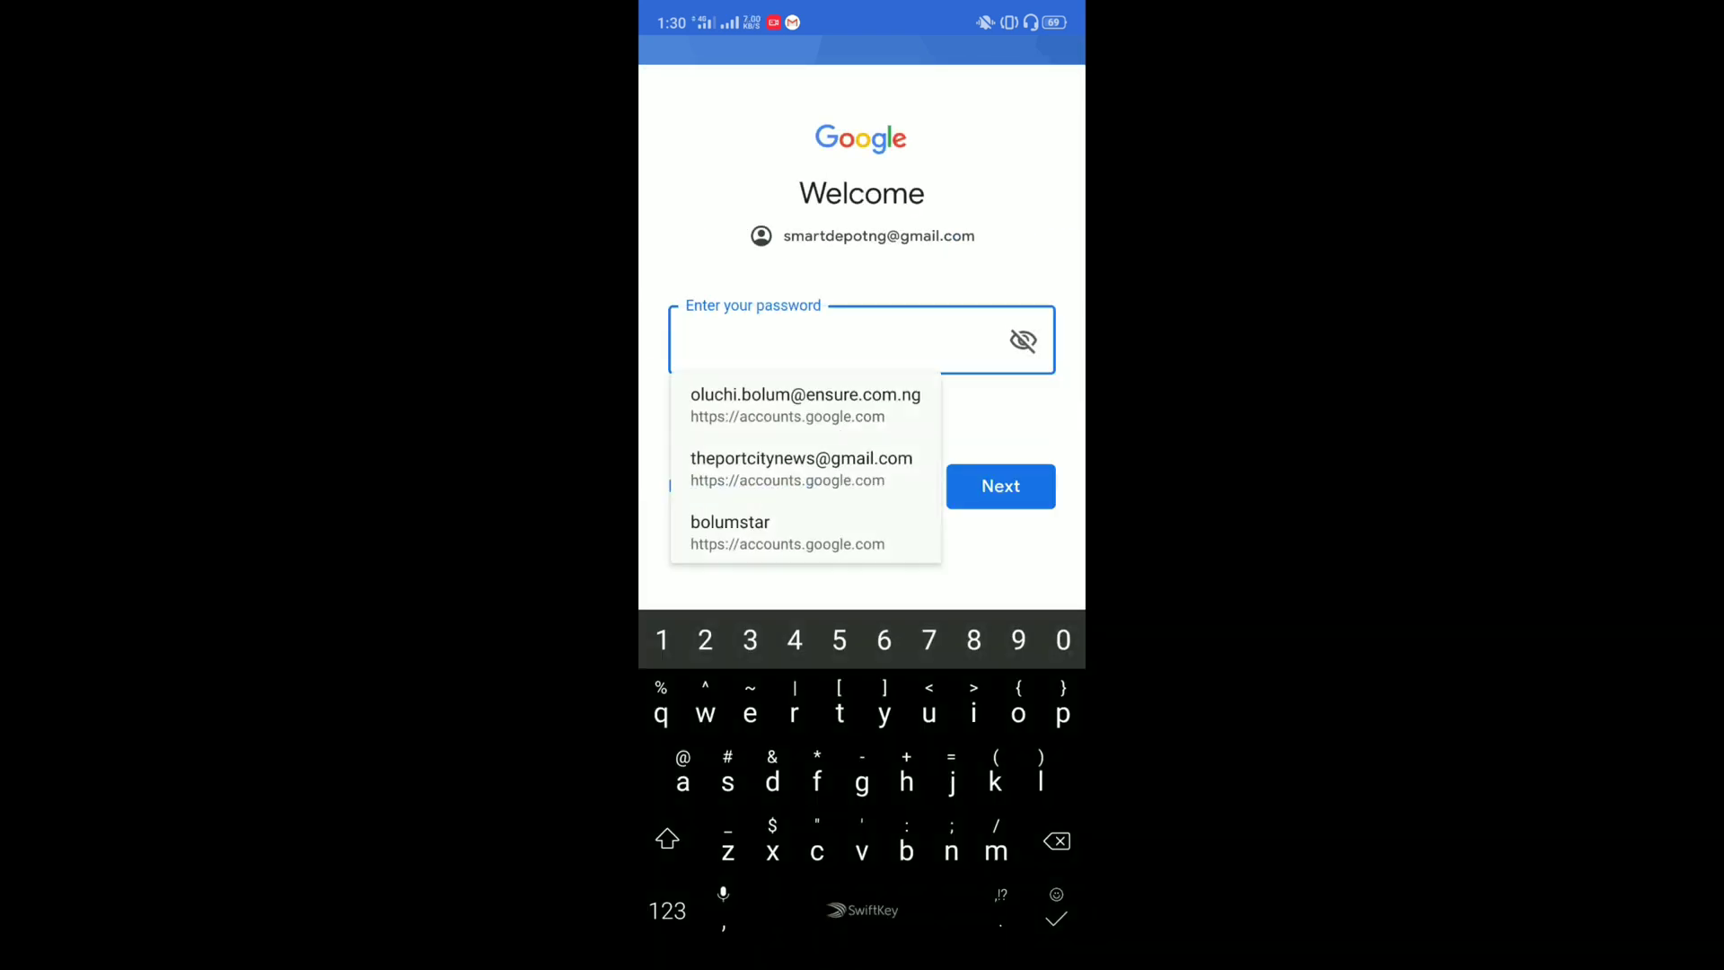
{"action": "left_click", "coordinate": [781, 450]}
{"action": "left_click", "coordinate": [985, 578]}
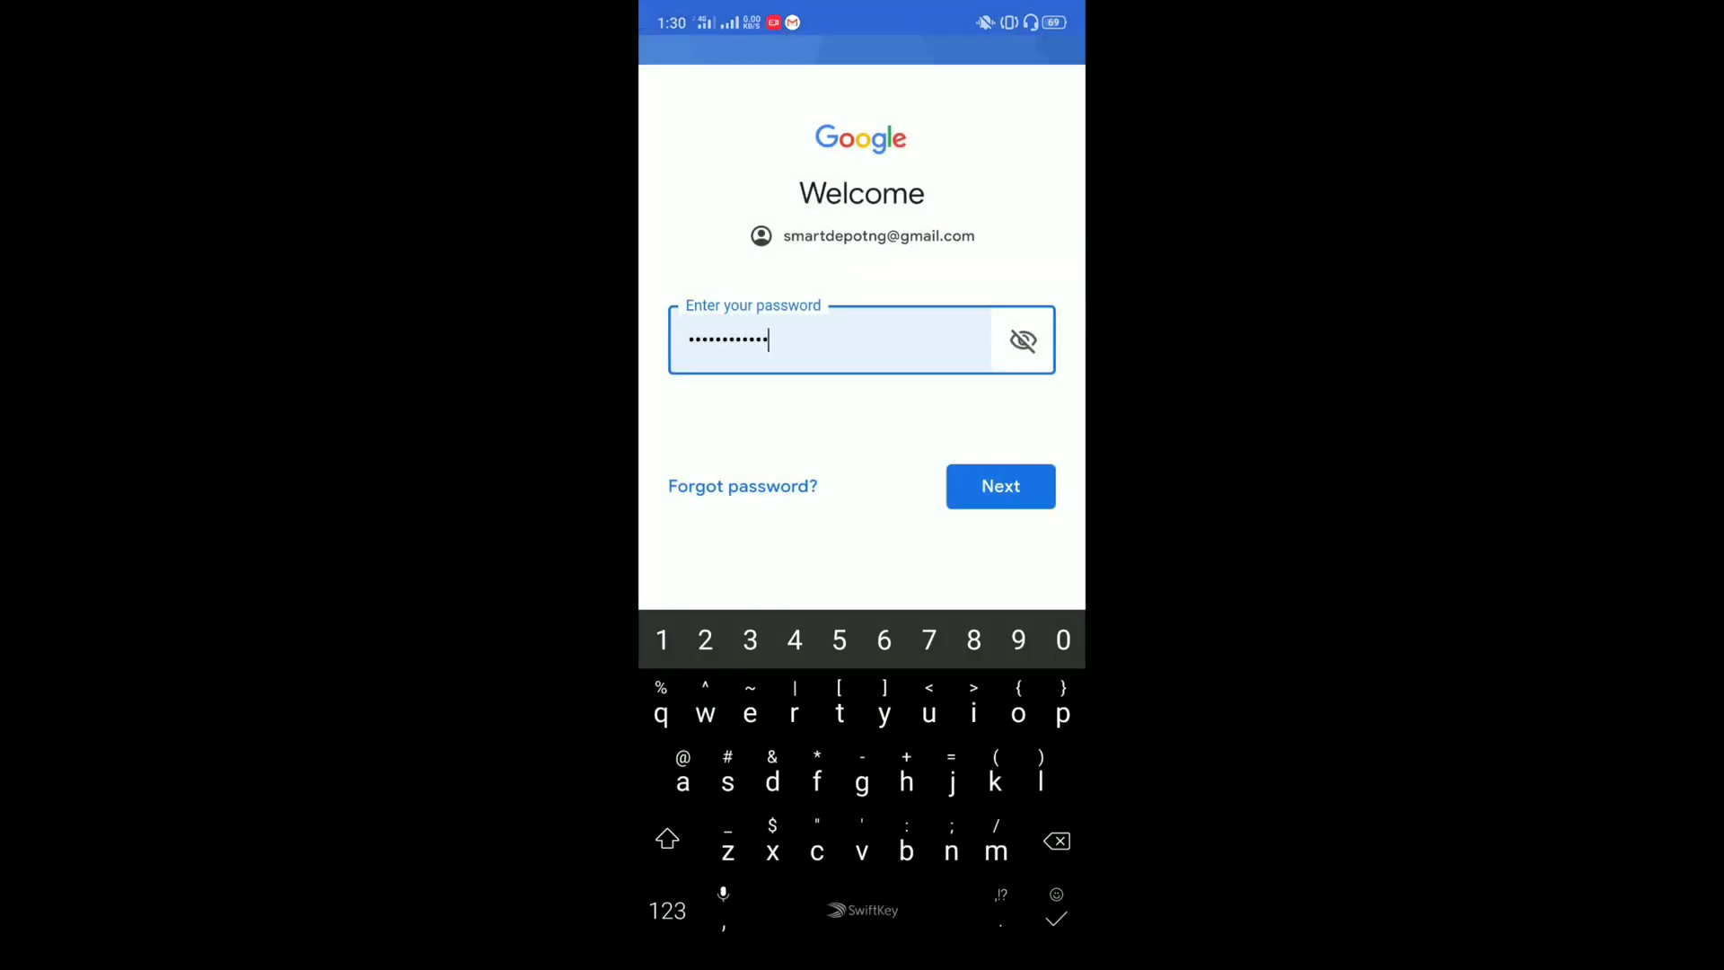
{"action": "left_click", "coordinate": [1000, 486]}
{"action": "left_click", "coordinate": [1001, 844]}
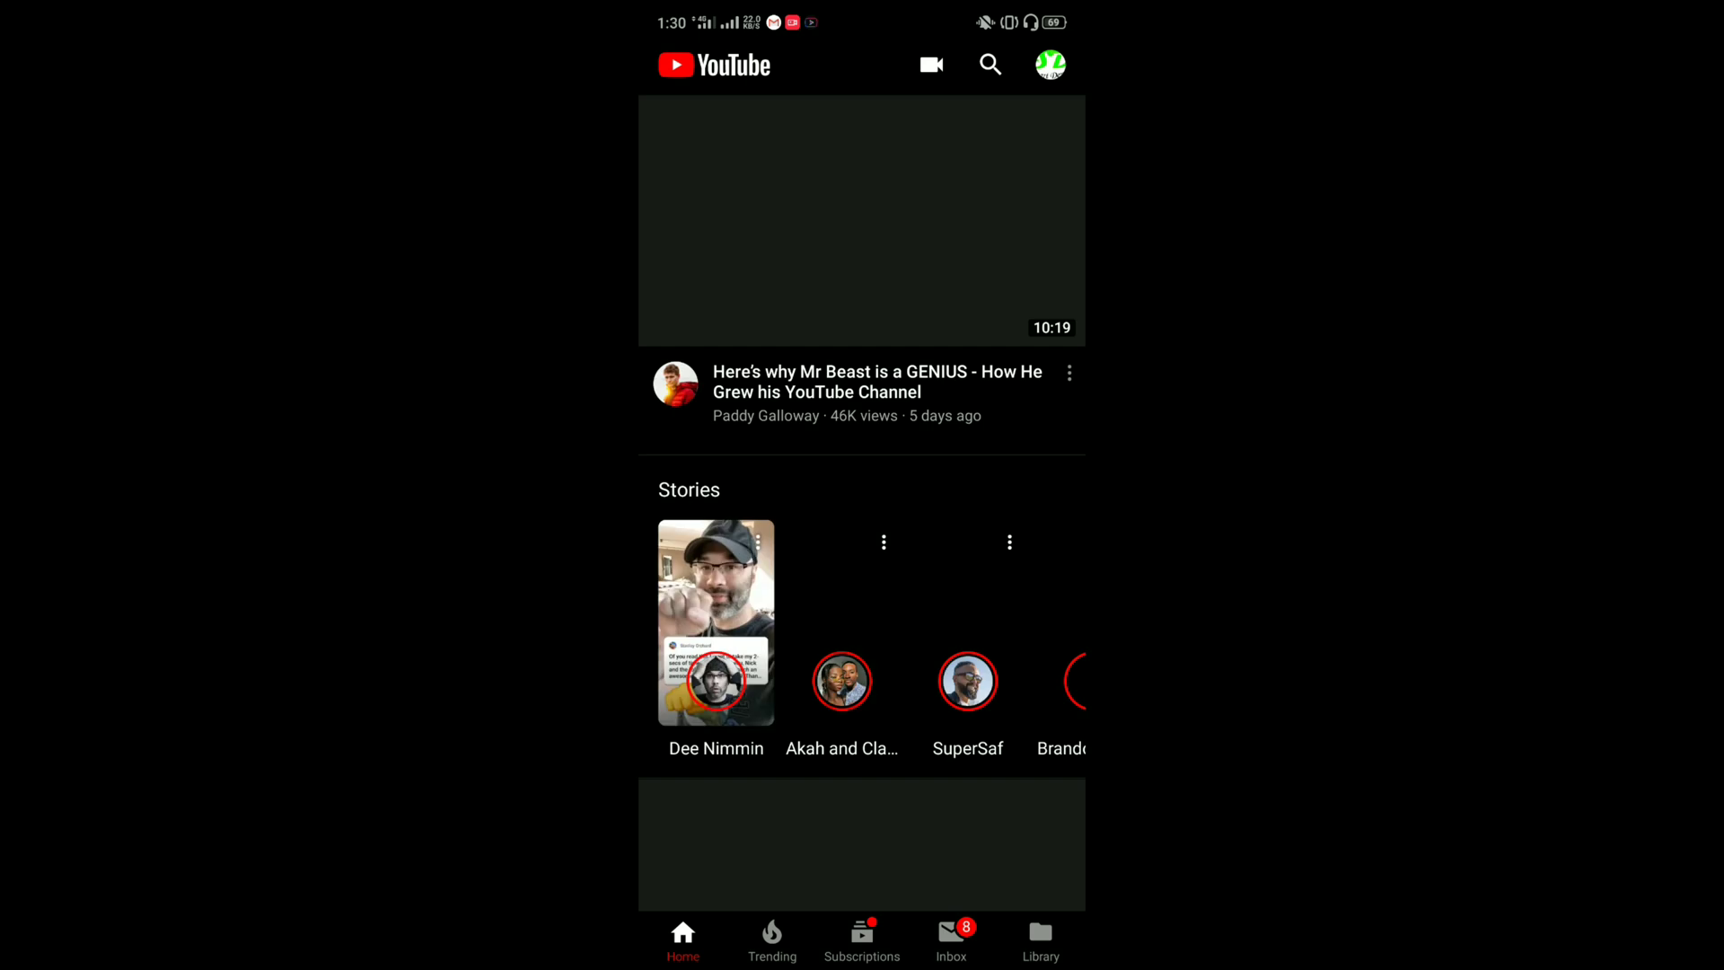
Step: Play a video from your channel, shrink it to a mini-player, and go Home for picture-in-picture
{"action": "left_click", "coordinate": [1050, 64]}
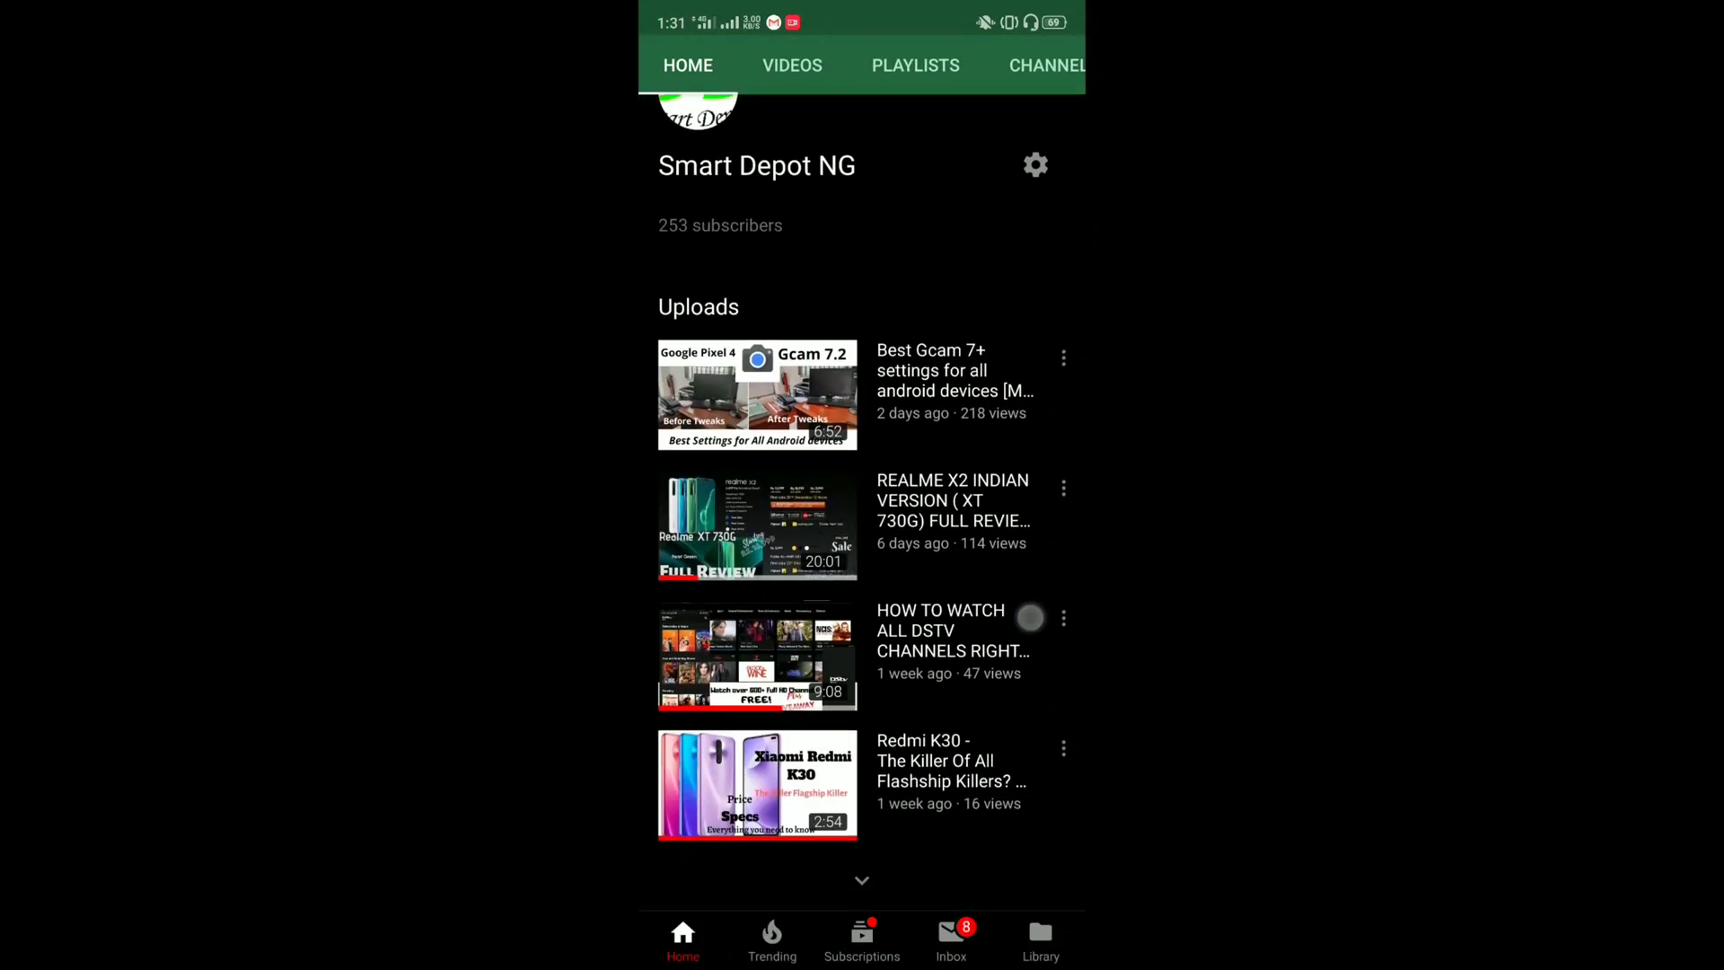
{"action": "scroll", "coordinate": [974, 773], "scroll_direction": "down", "scroll_amount": 2}
{"action": "scroll", "coordinate": [1055, 665], "scroll_direction": "up", "scroll_amount": 2}
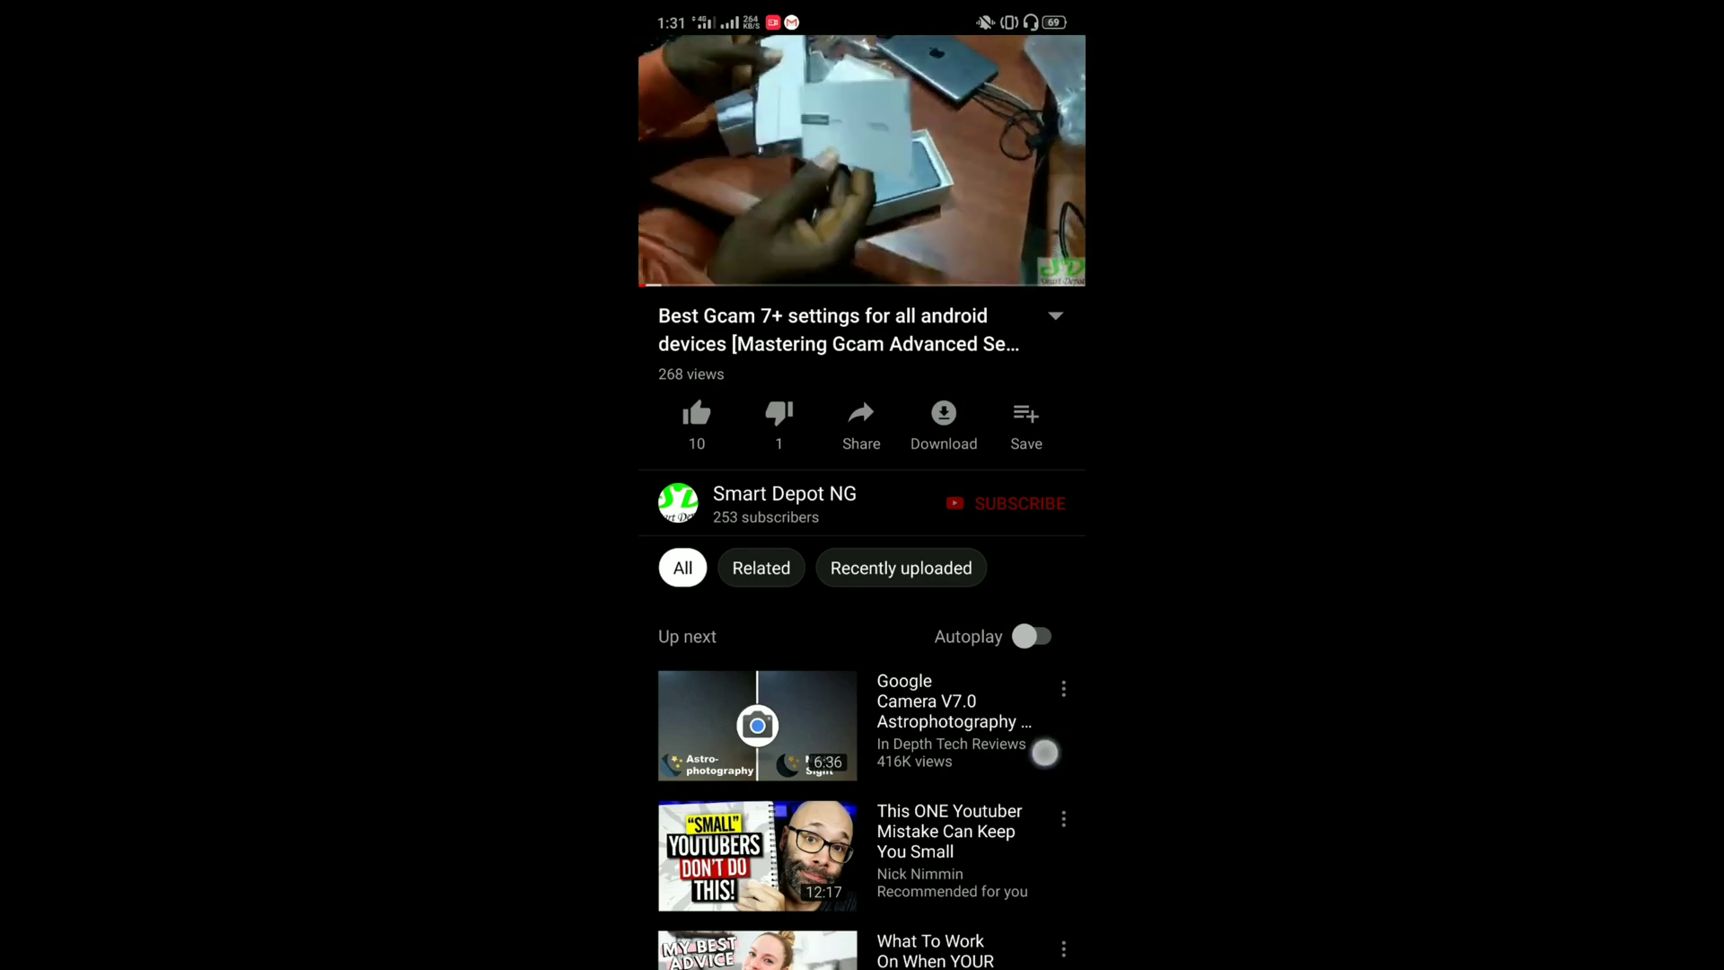
{"action": "left_click_drag", "start_coordinate": [863, 162], "coordinate": [916, 539]}
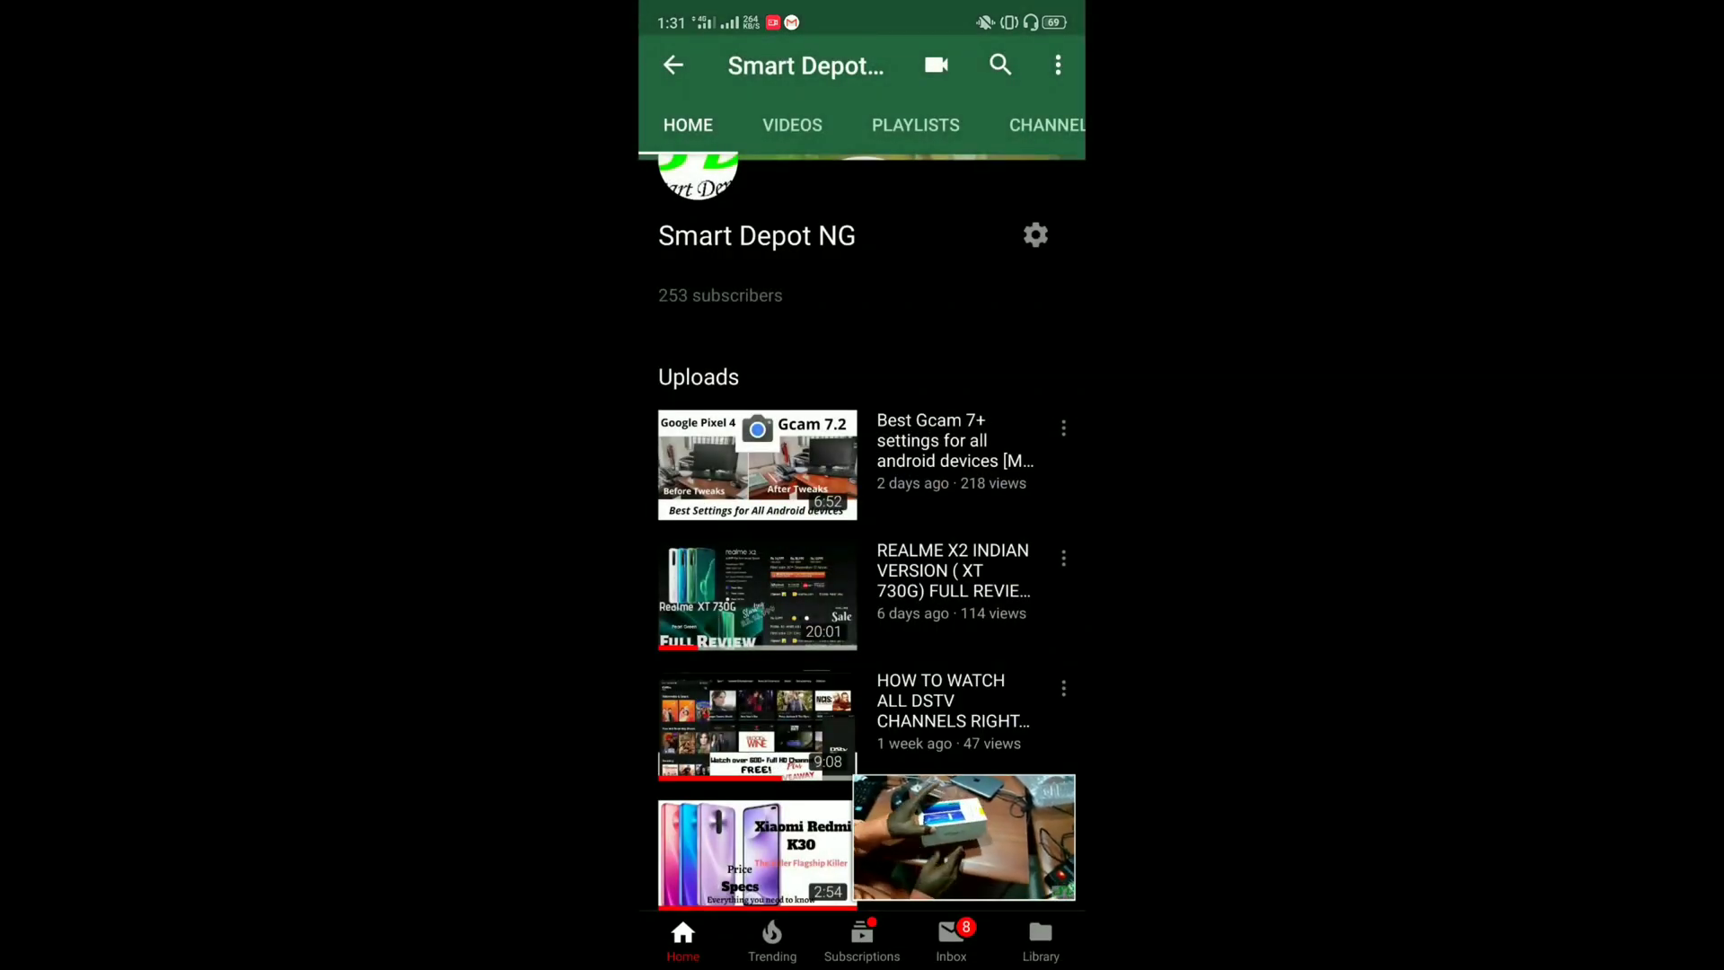
{"action": "key", "text": "Home"}
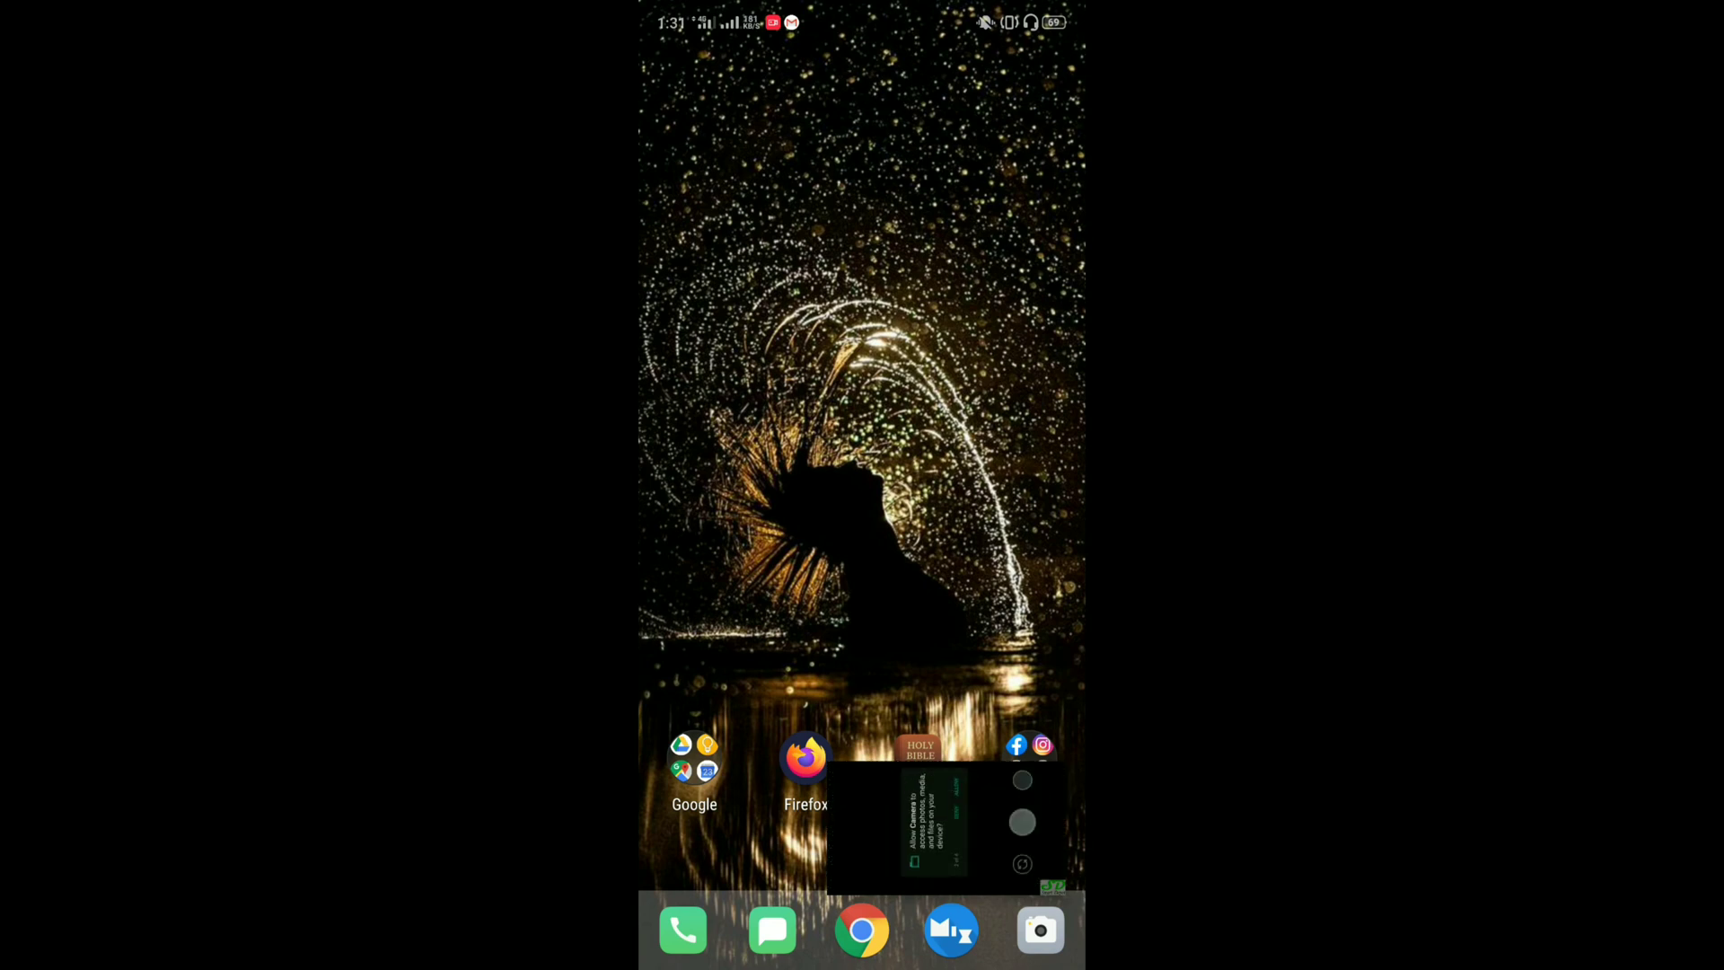
Step: Move the floating video higher, open the app drawer, and long-press the YouTube Vanced icon
{"action": "left_click_drag", "start_coordinate": [946, 825], "coordinate": [778, 389]}
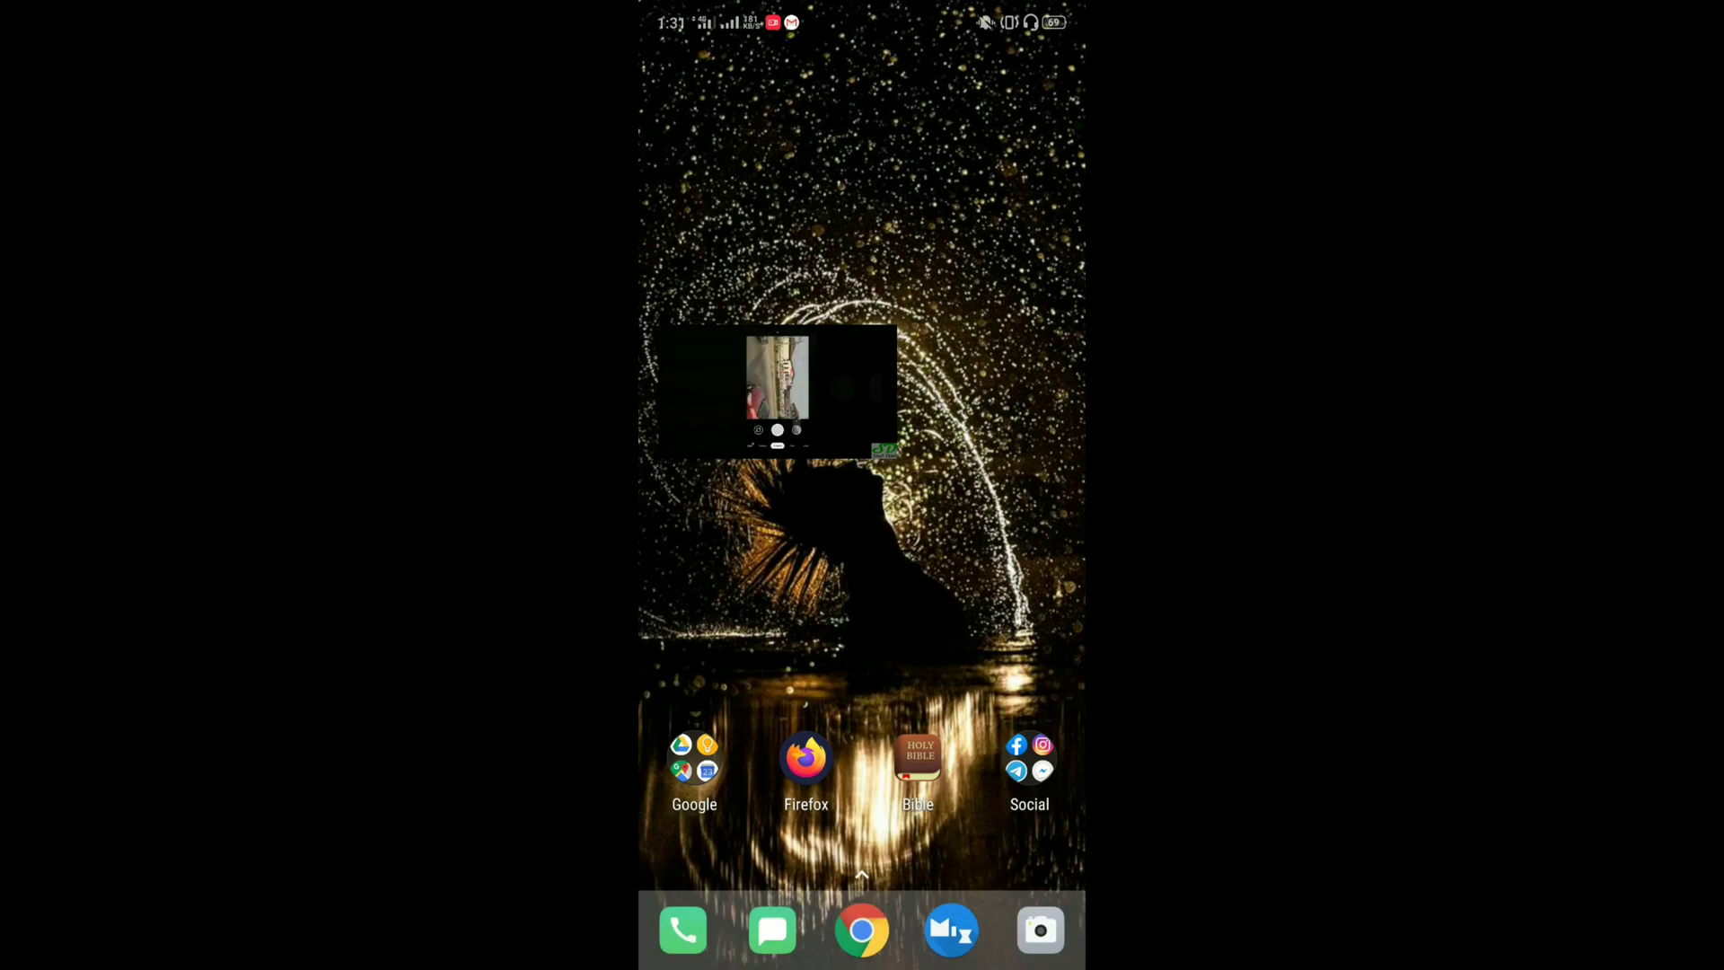
{"action": "left_click_drag", "start_coordinate": [862, 808], "coordinate": [863, 338]}
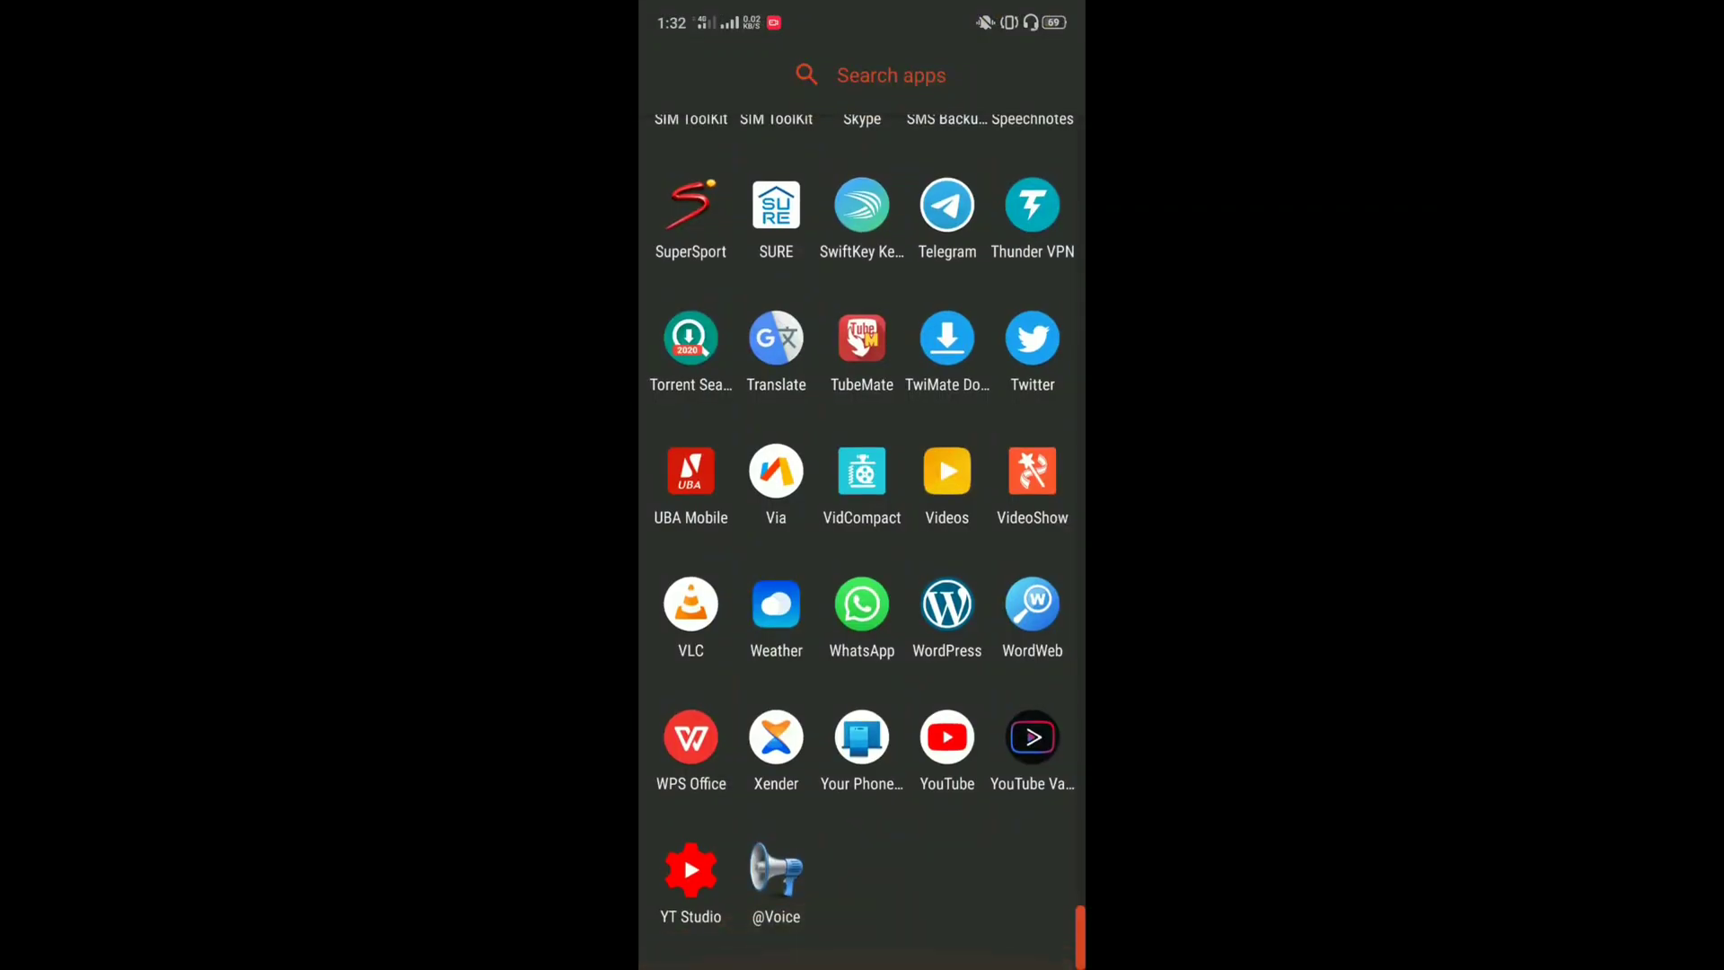
{"action": "left_click", "coordinate": [1032, 738]}
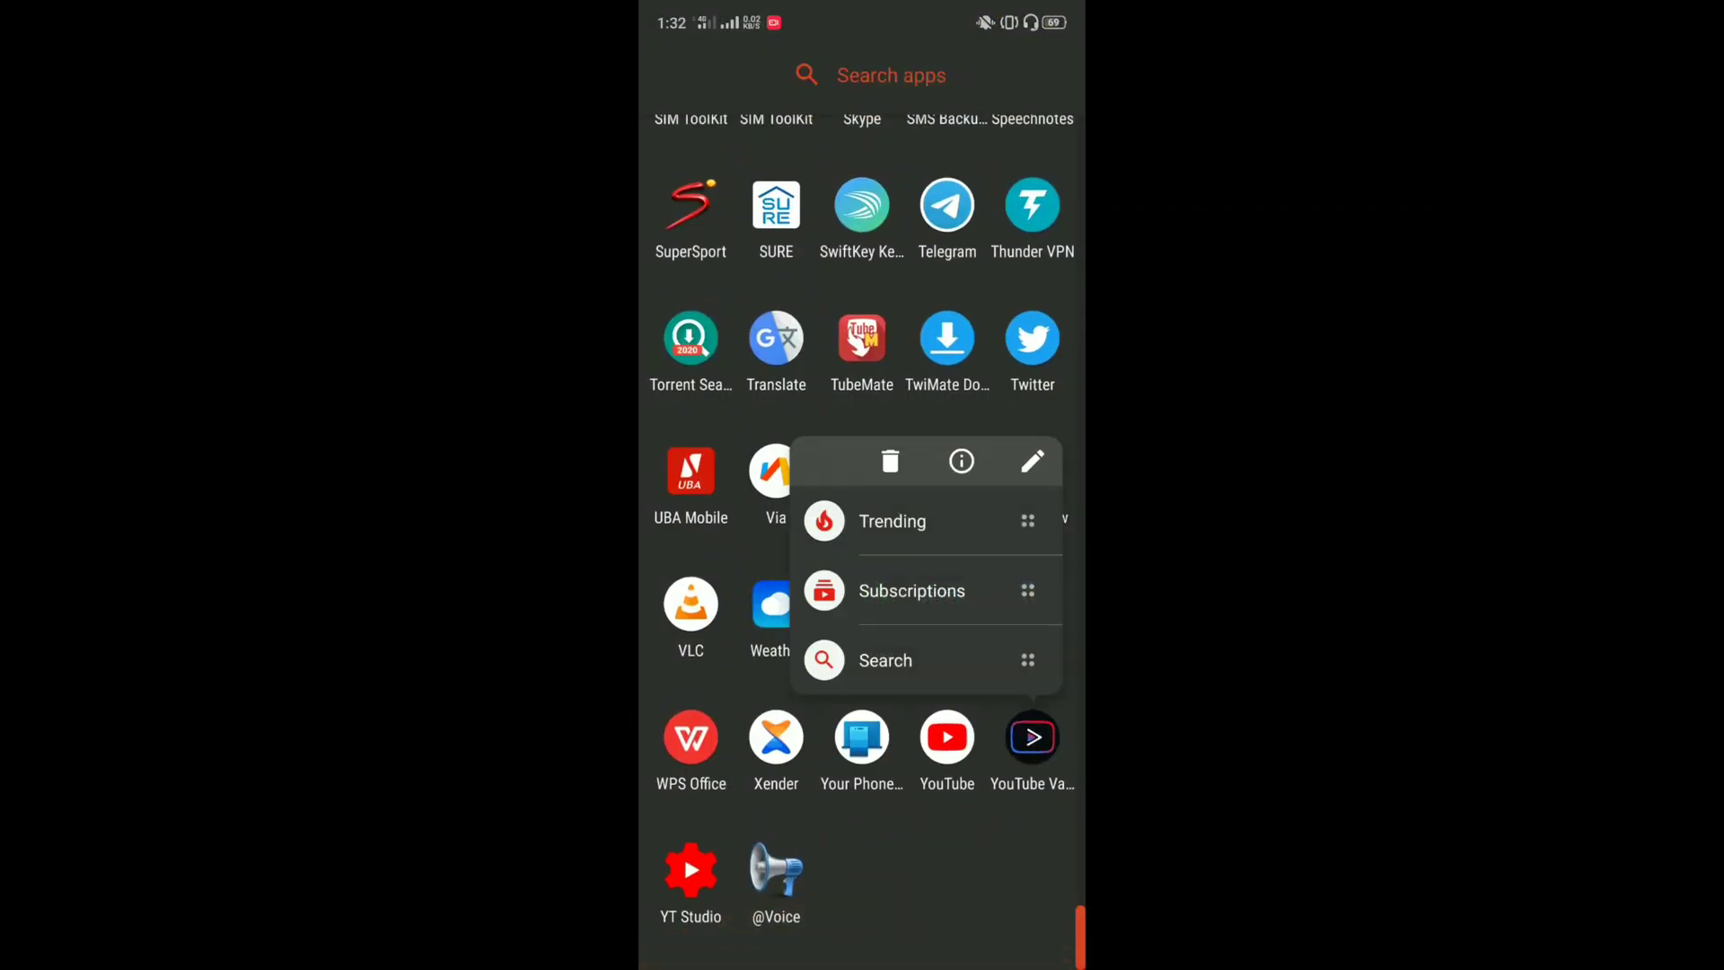
Step: In YouTube Vanced's app info, allow background running and enable auto startup
{"action": "left_click", "coordinate": [960, 461]}
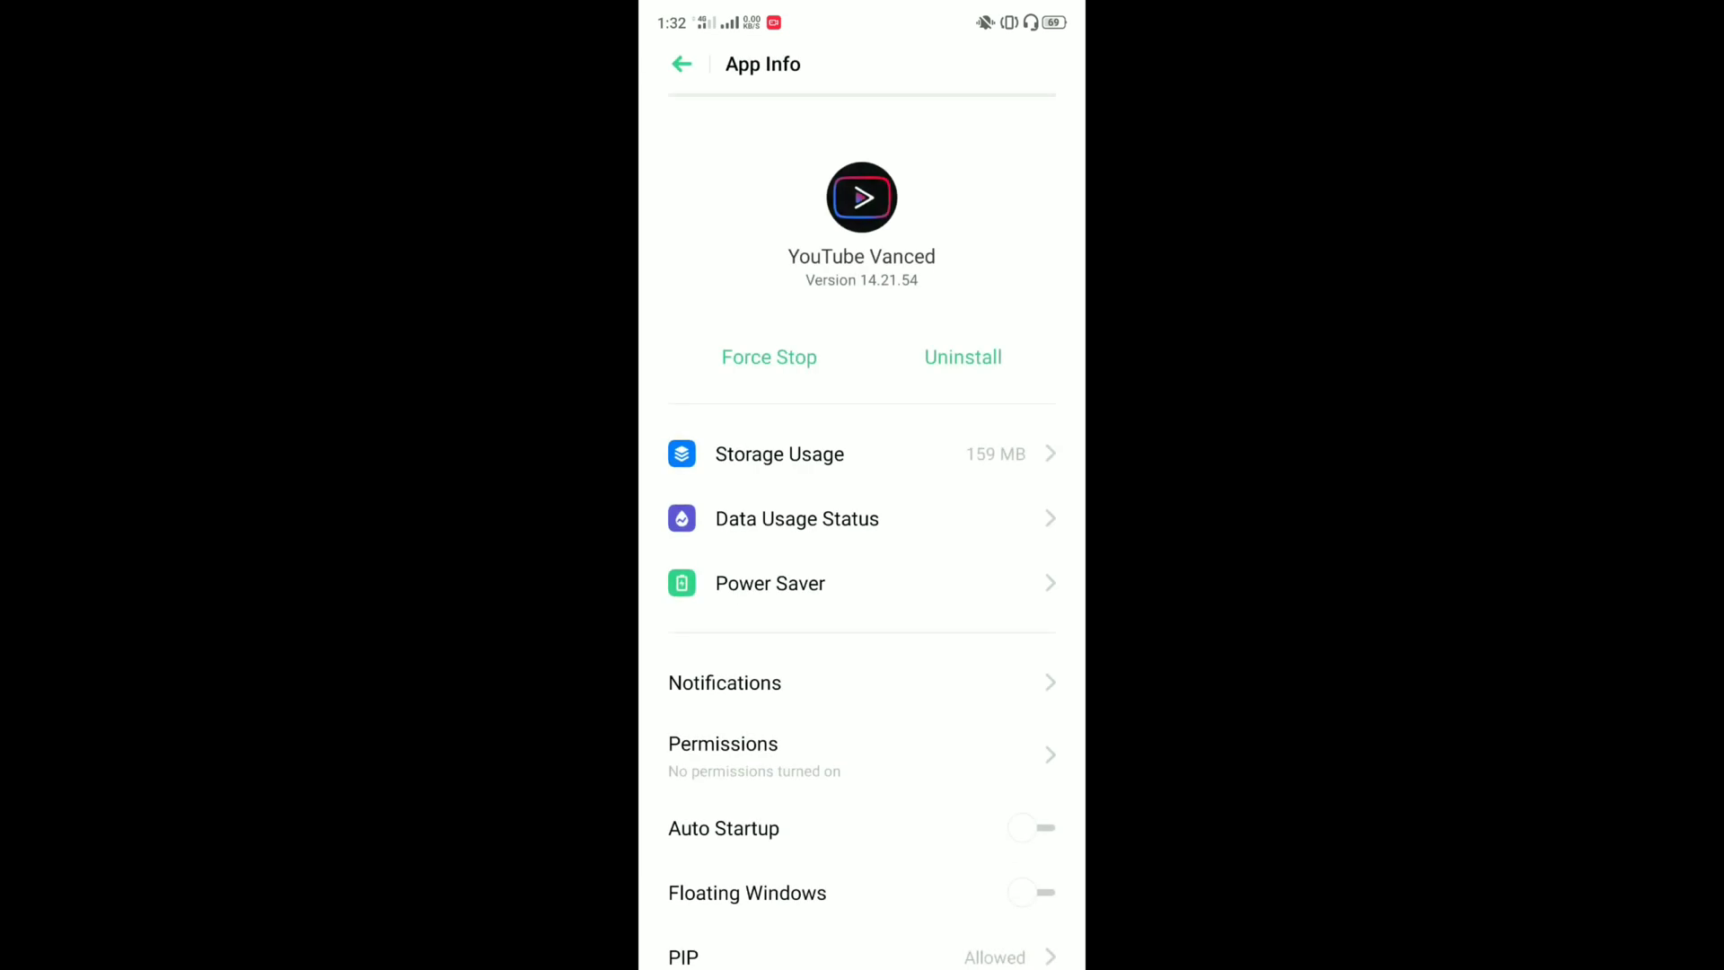
{"action": "left_click", "coordinate": [770, 583]}
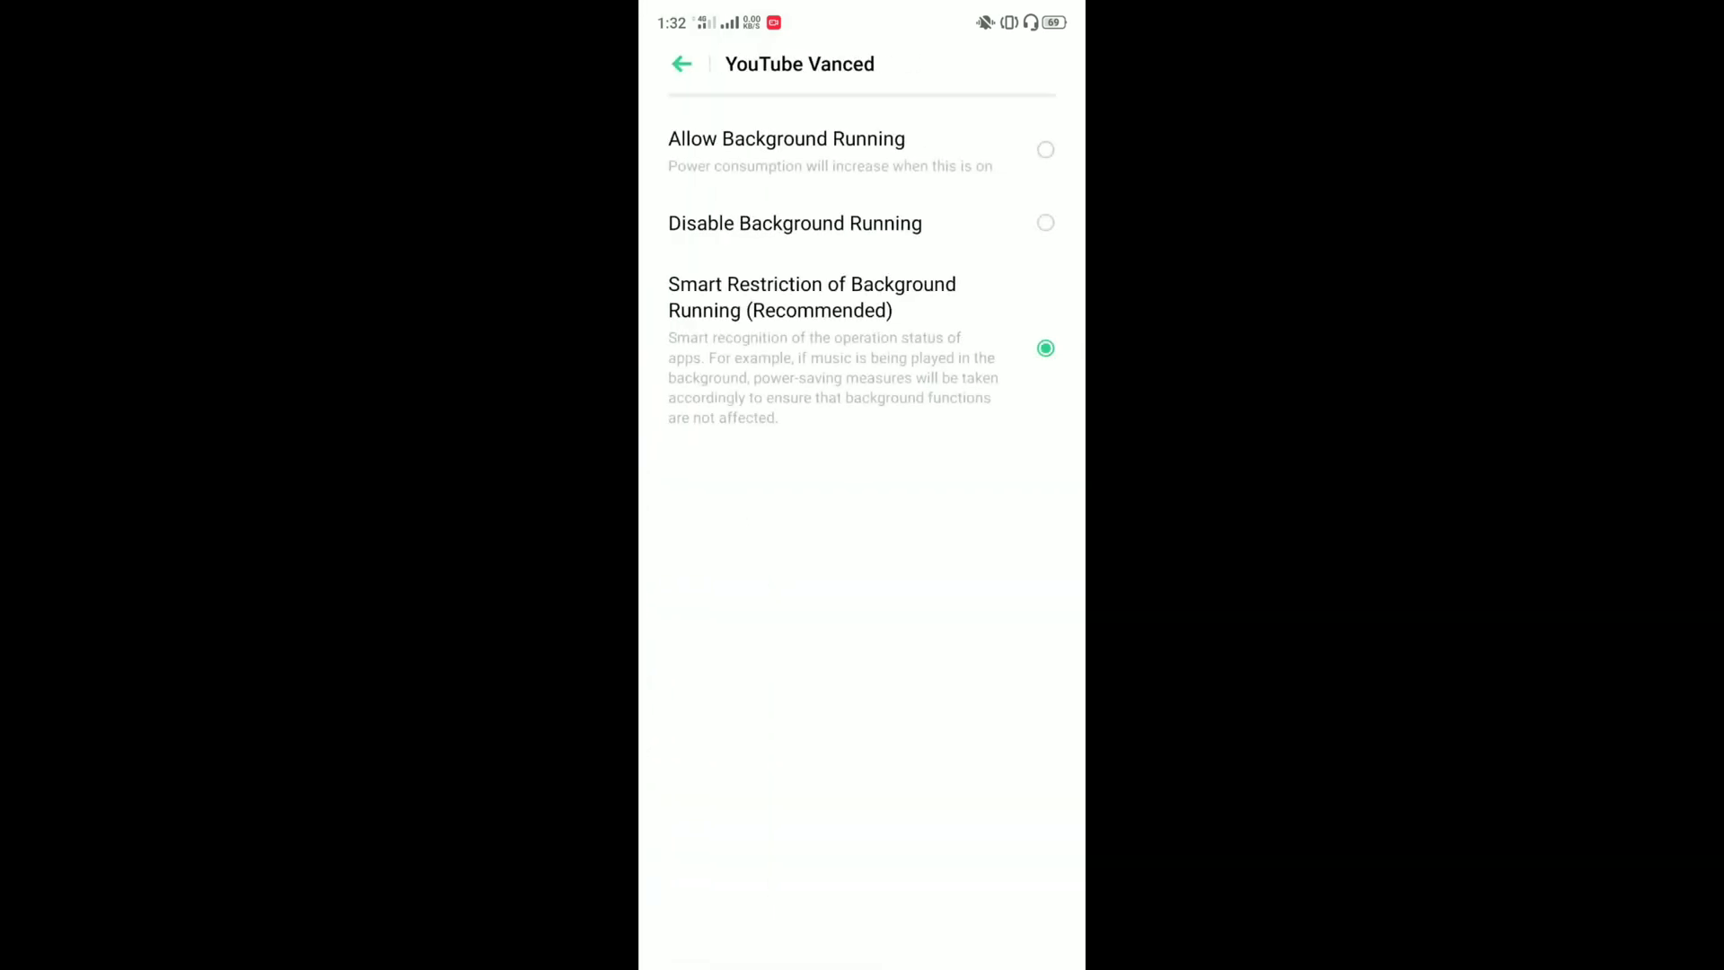
{"action": "left_click", "coordinate": [1027, 152]}
{"action": "left_click_drag", "start_coordinate": [1061, 702], "coordinate": [1008, 715]}
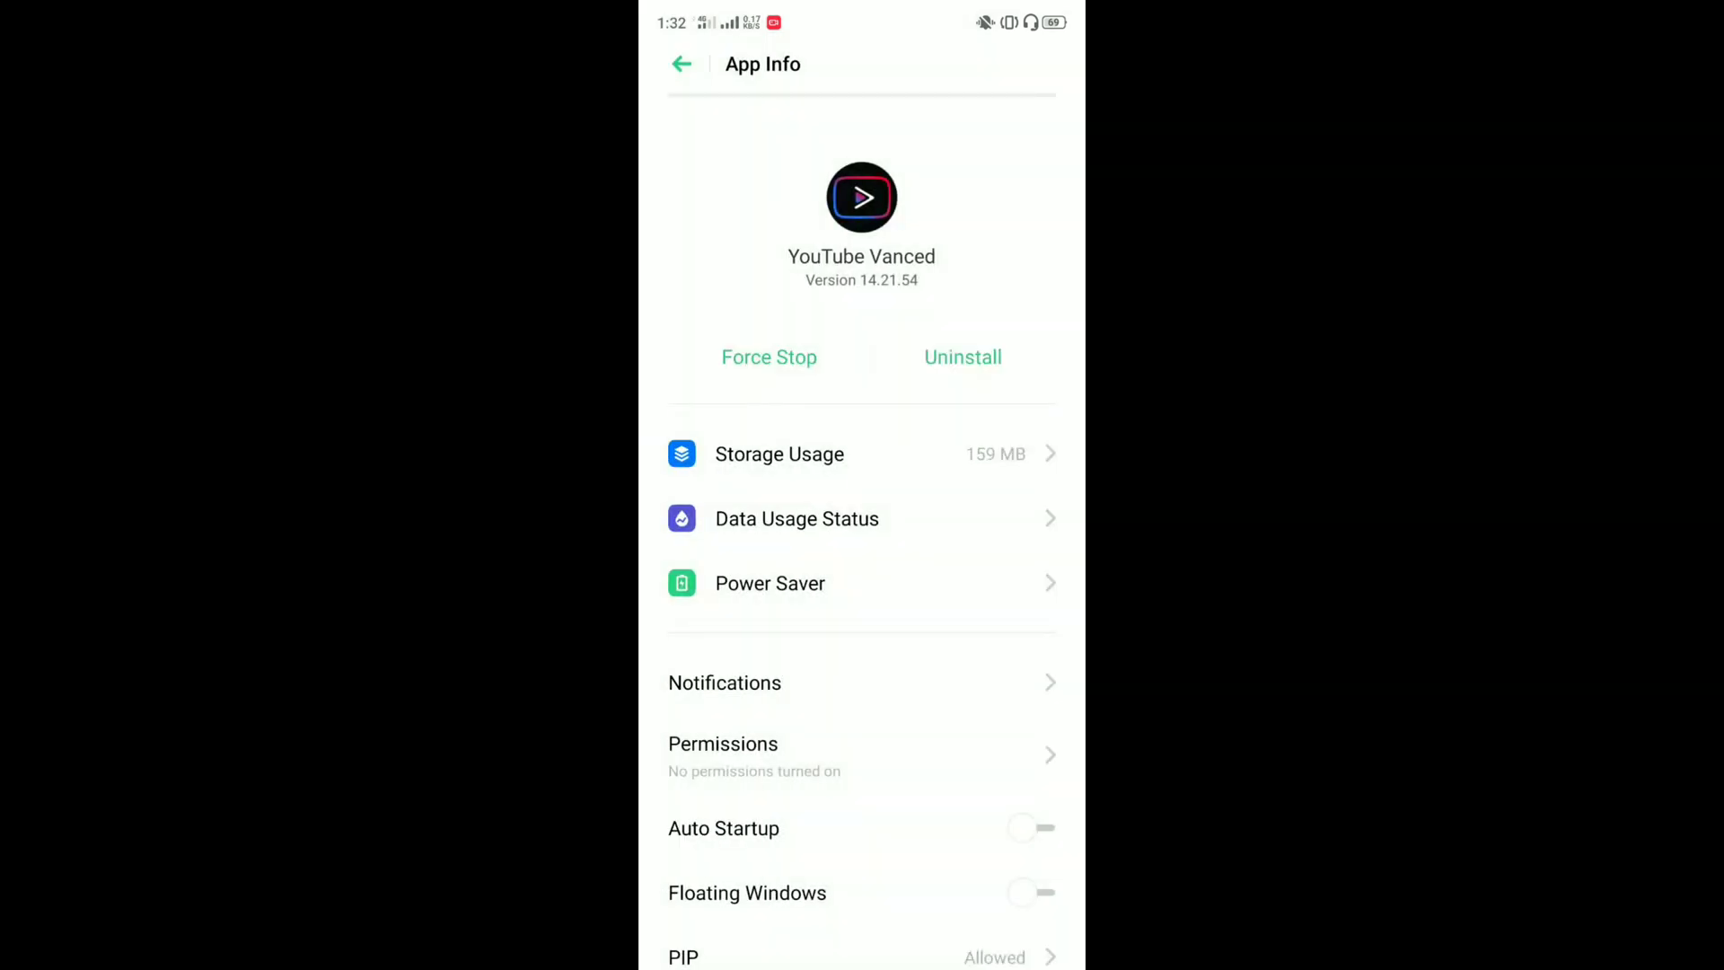
{"action": "left_click", "coordinate": [1030, 828]}
Step: Grant YouTube Vanced storage permission and enable floating windows
{"action": "left_click", "coordinate": [1015, 763]}
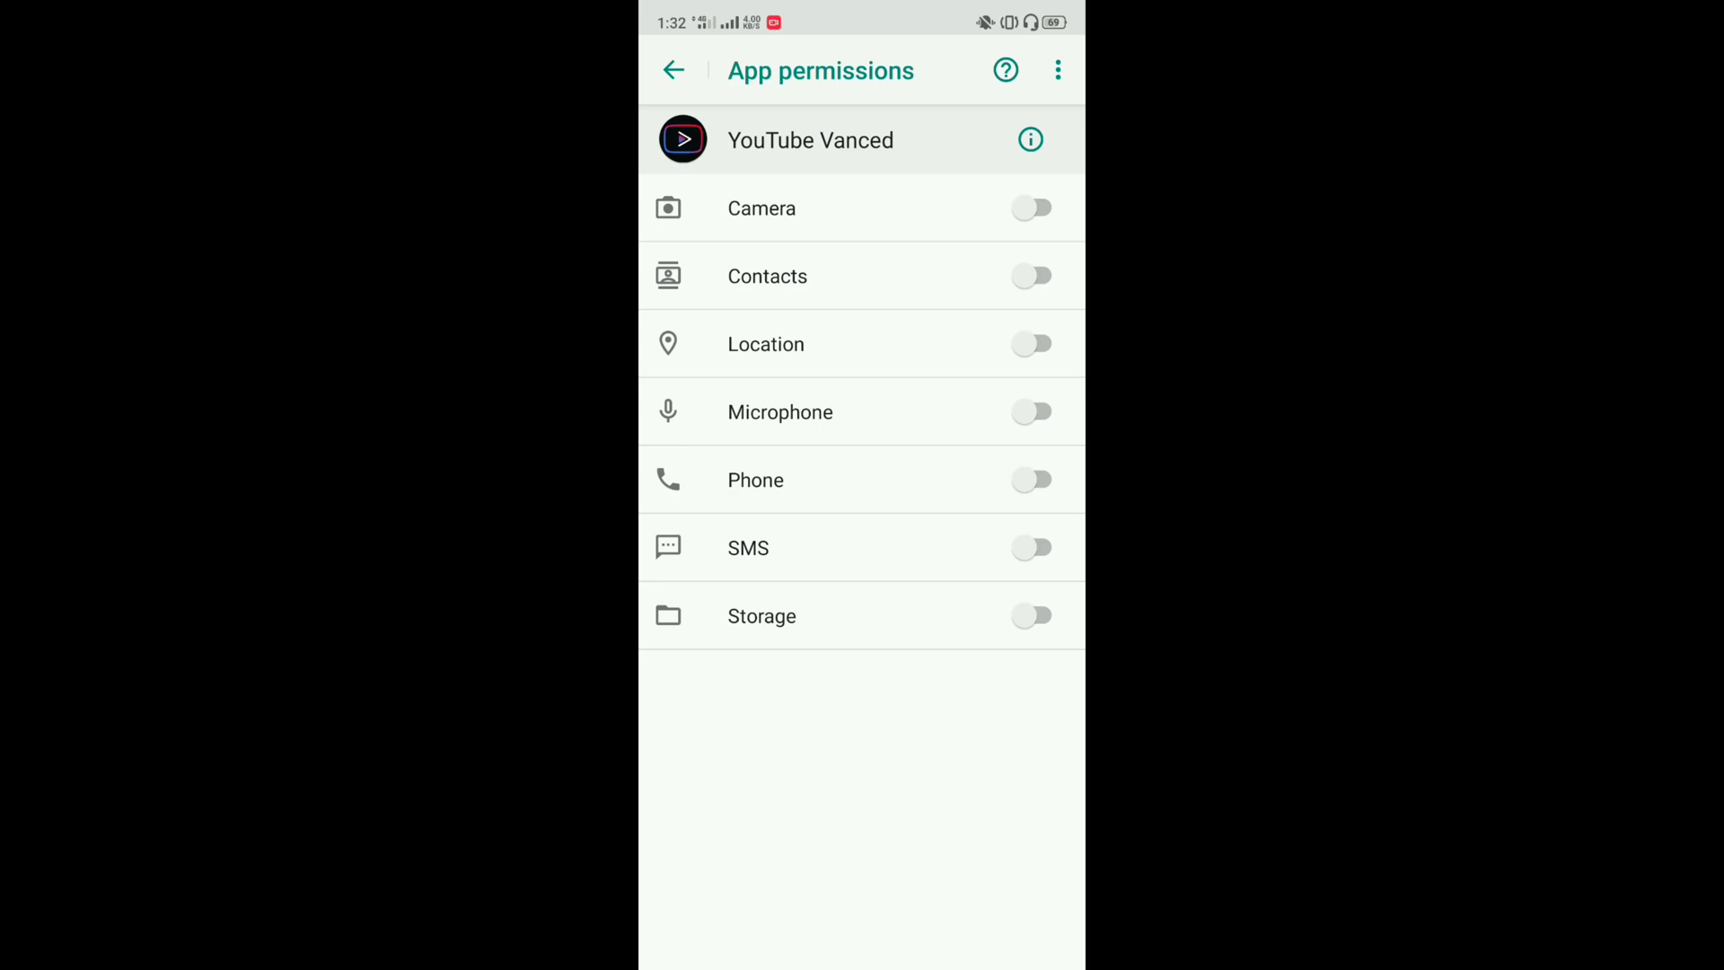
{"action": "left_click", "coordinate": [1032, 616]}
{"action": "left_click_drag", "start_coordinate": [1081, 751], "coordinate": [1003, 744]}
{"action": "left_click_drag", "start_coordinate": [945, 838], "coordinate": [945, 569]}
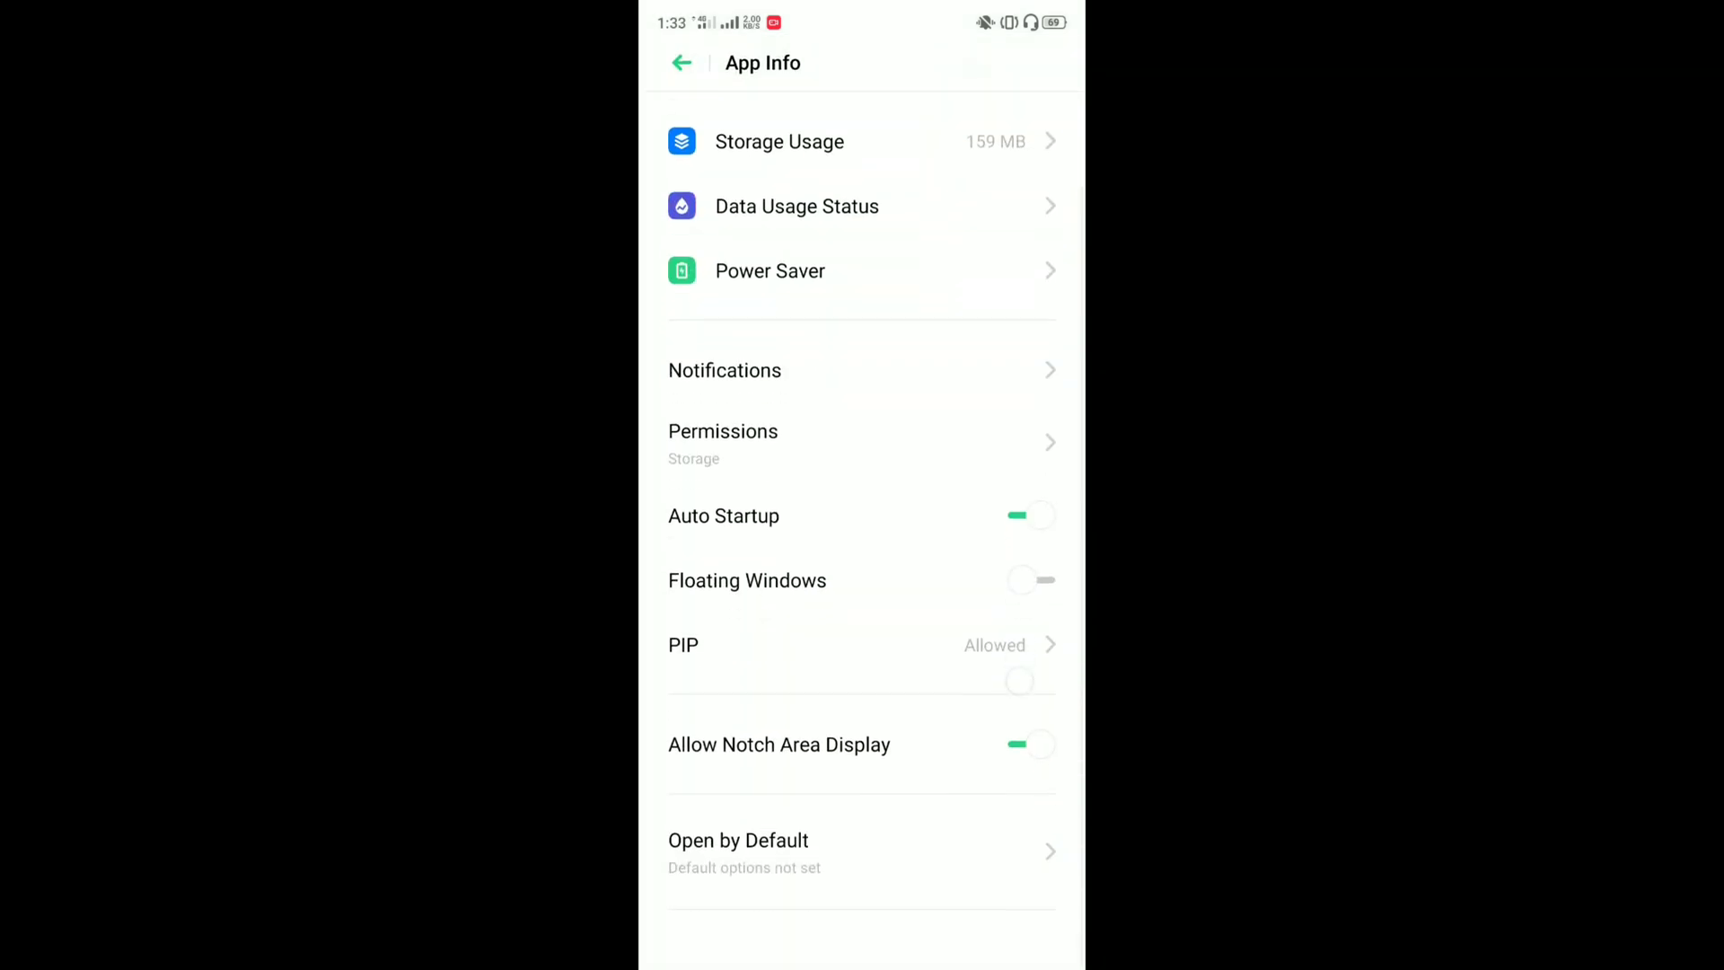
{"action": "left_click_drag", "start_coordinate": [931, 862], "coordinate": [931, 828]}
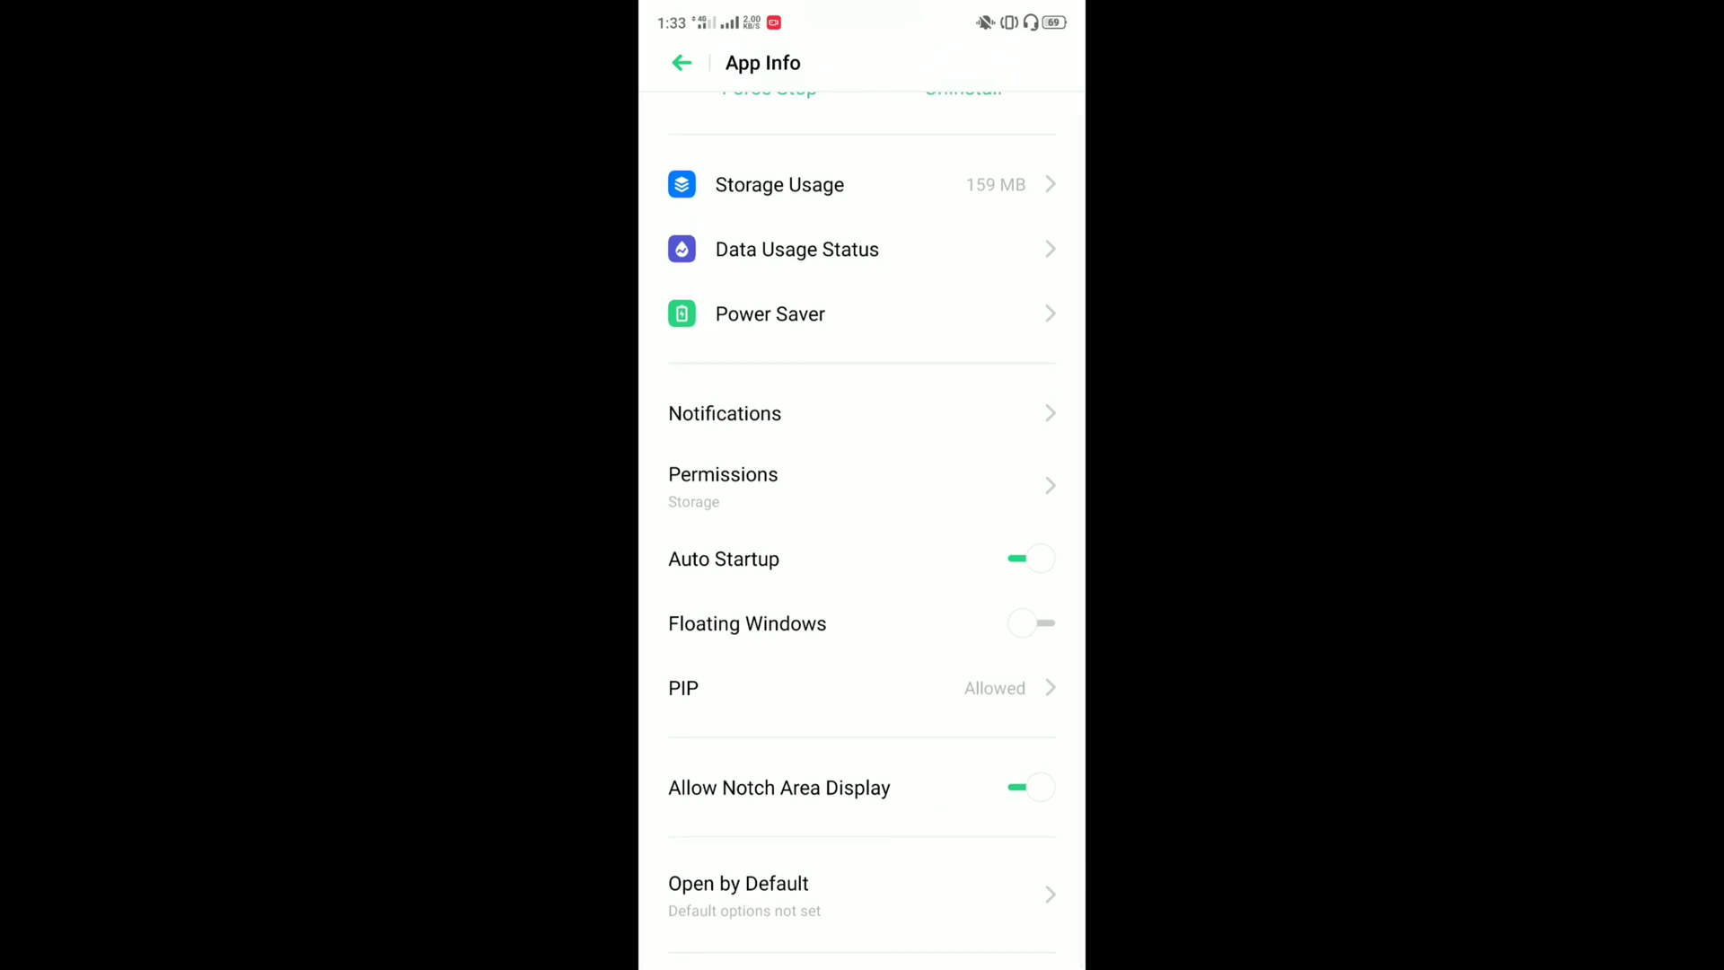
{"action": "left_click", "coordinate": [1032, 623]}
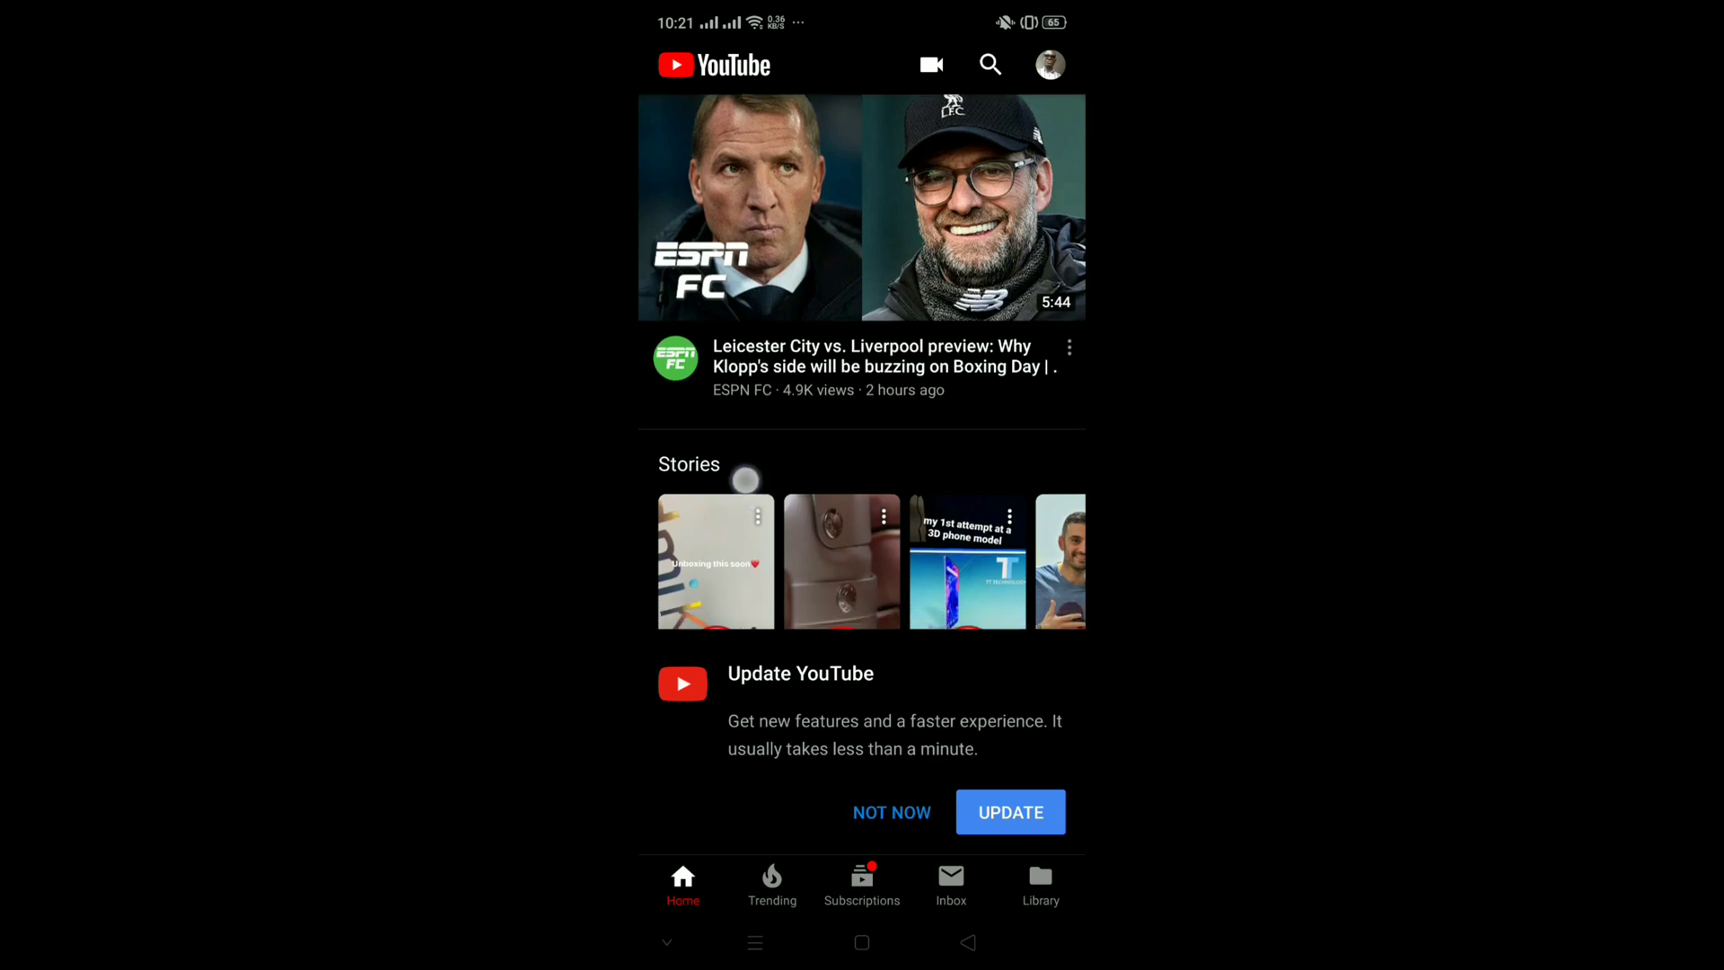
{"action": "scroll", "coordinate": [746, 476], "scroll_direction": "down", "scroll_amount": 3}
{"action": "scroll", "coordinate": [747, 477], "scroll_direction": "up", "scroll_amount": 2}
{"action": "scroll", "coordinate": [863, 331], "scroll_direction": "down", "scroll_amount": 5}
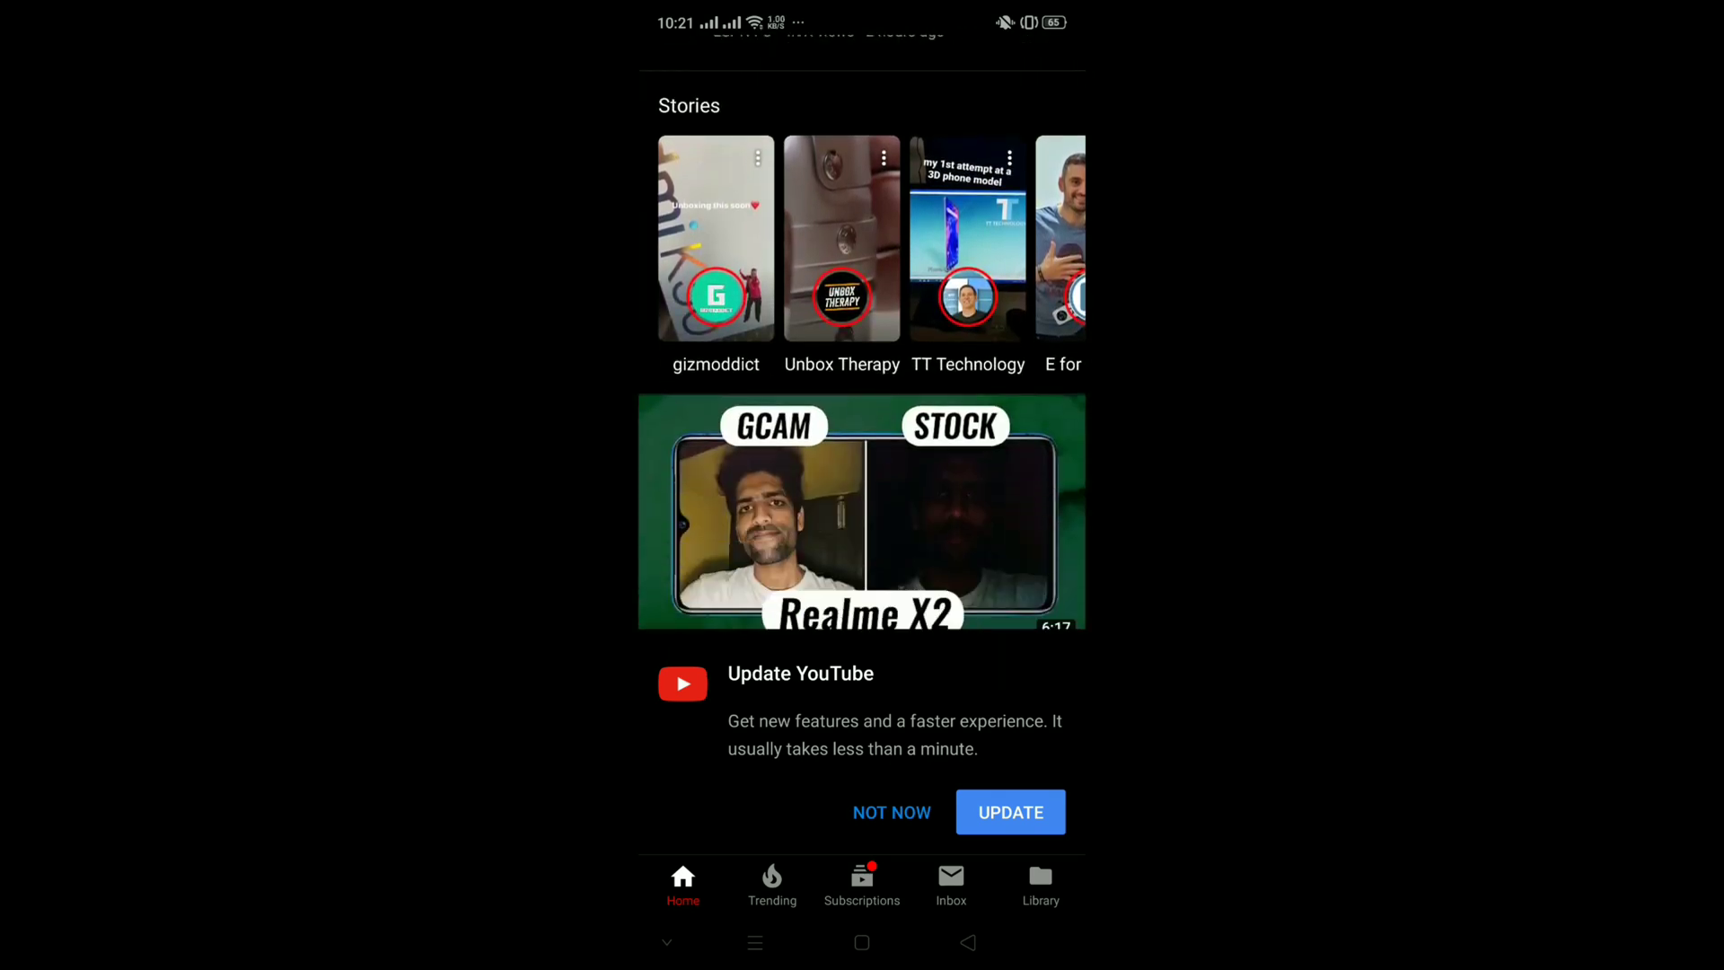
{"action": "scroll", "coordinate": [862, 332], "scroll_direction": "down", "scroll_amount": 1}
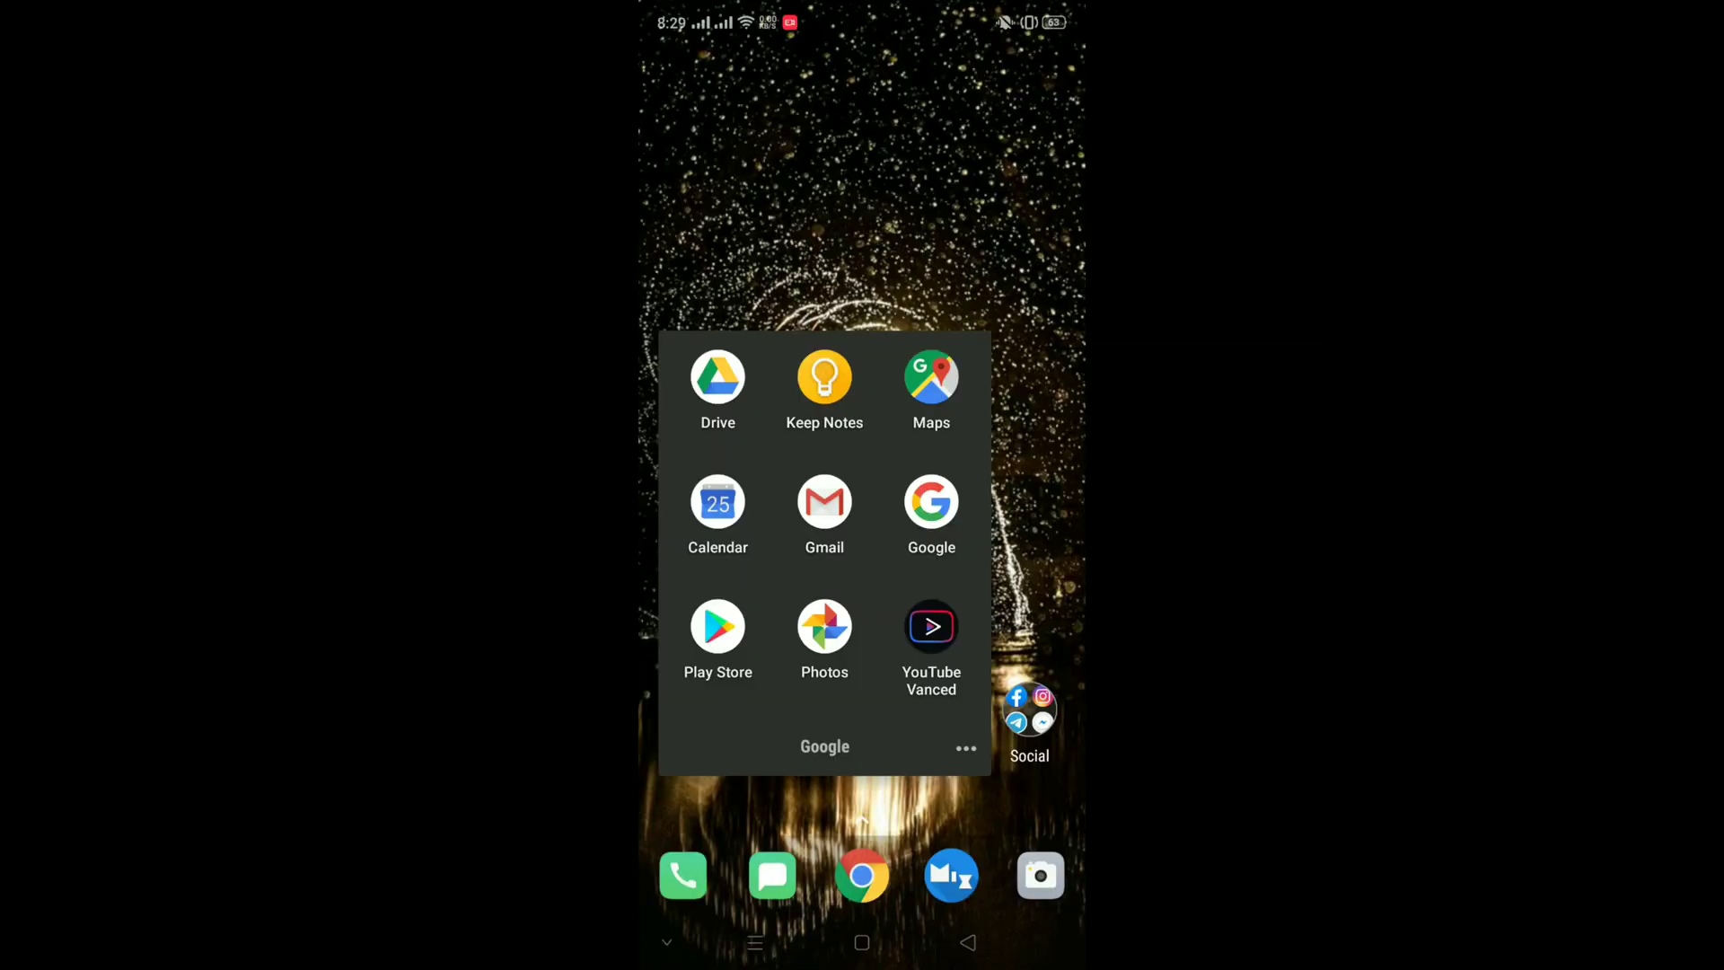
Step: Launch Vanced from the Google folder, background the Gcam video, close its floating window, and open notifications
{"action": "left_click", "coordinate": [931, 626]}
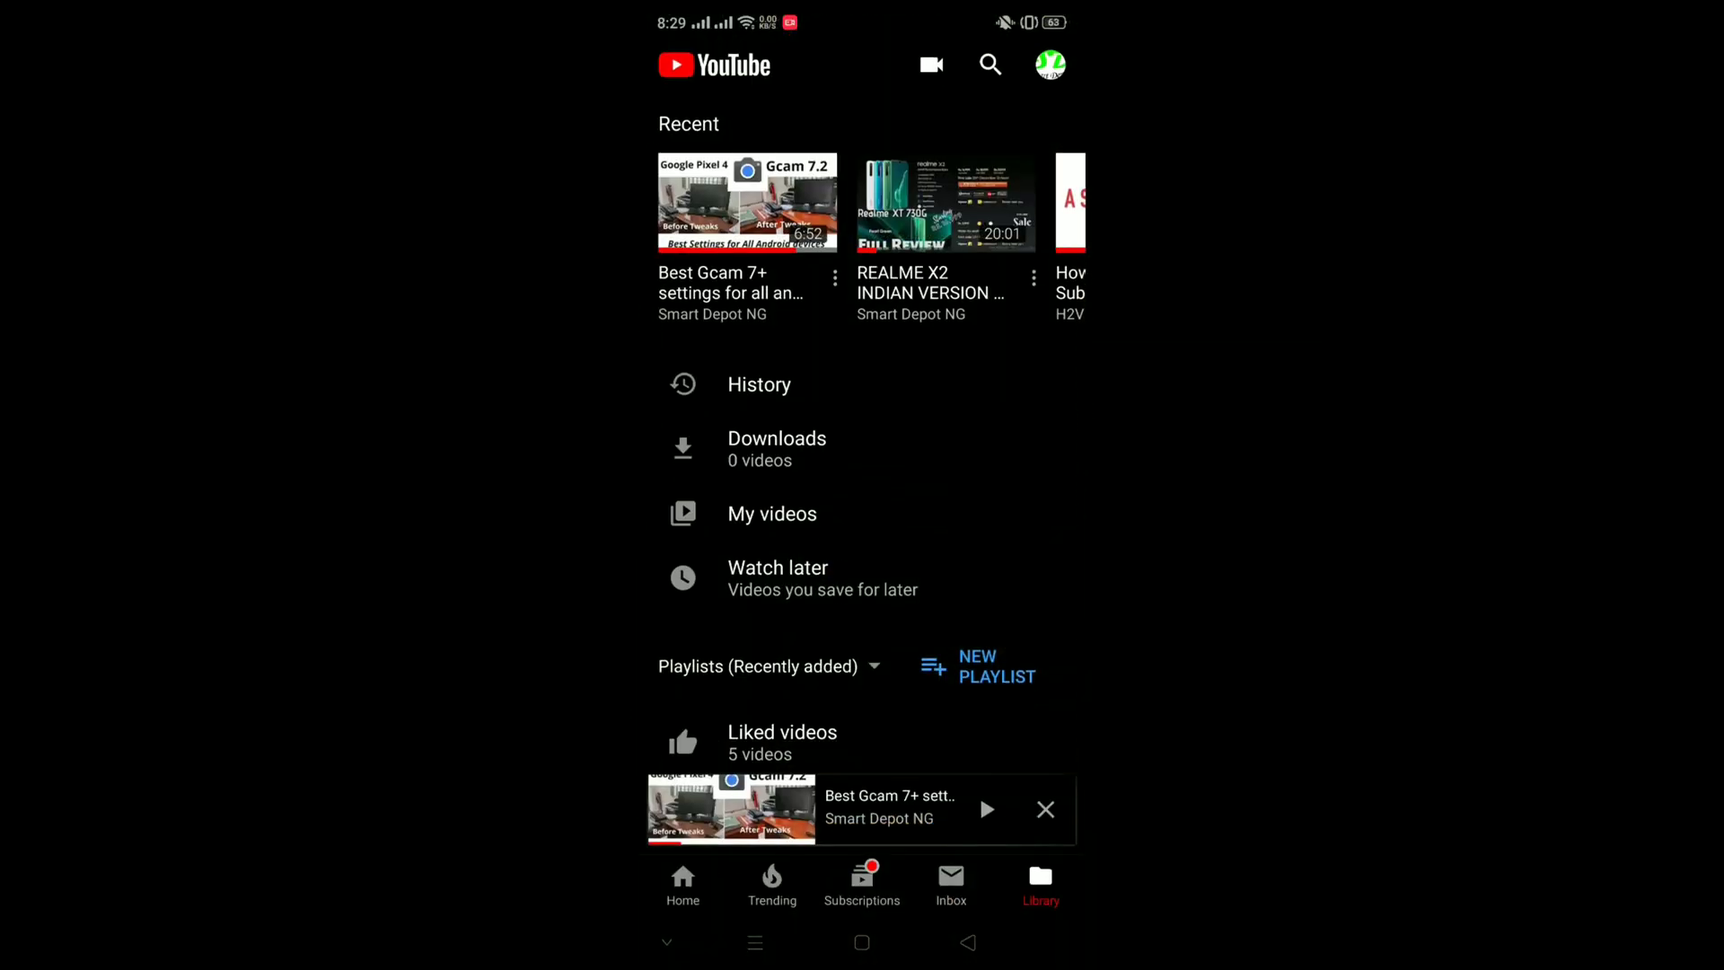
{"action": "mouse_move", "coordinate": [975, 637]}
{"action": "left_mouse_down"}
{"action": "mouse_move", "coordinate": [974, 563]}
{"action": "mouse_move", "coordinate": [931, 588]}
{"action": "left_mouse_up"}
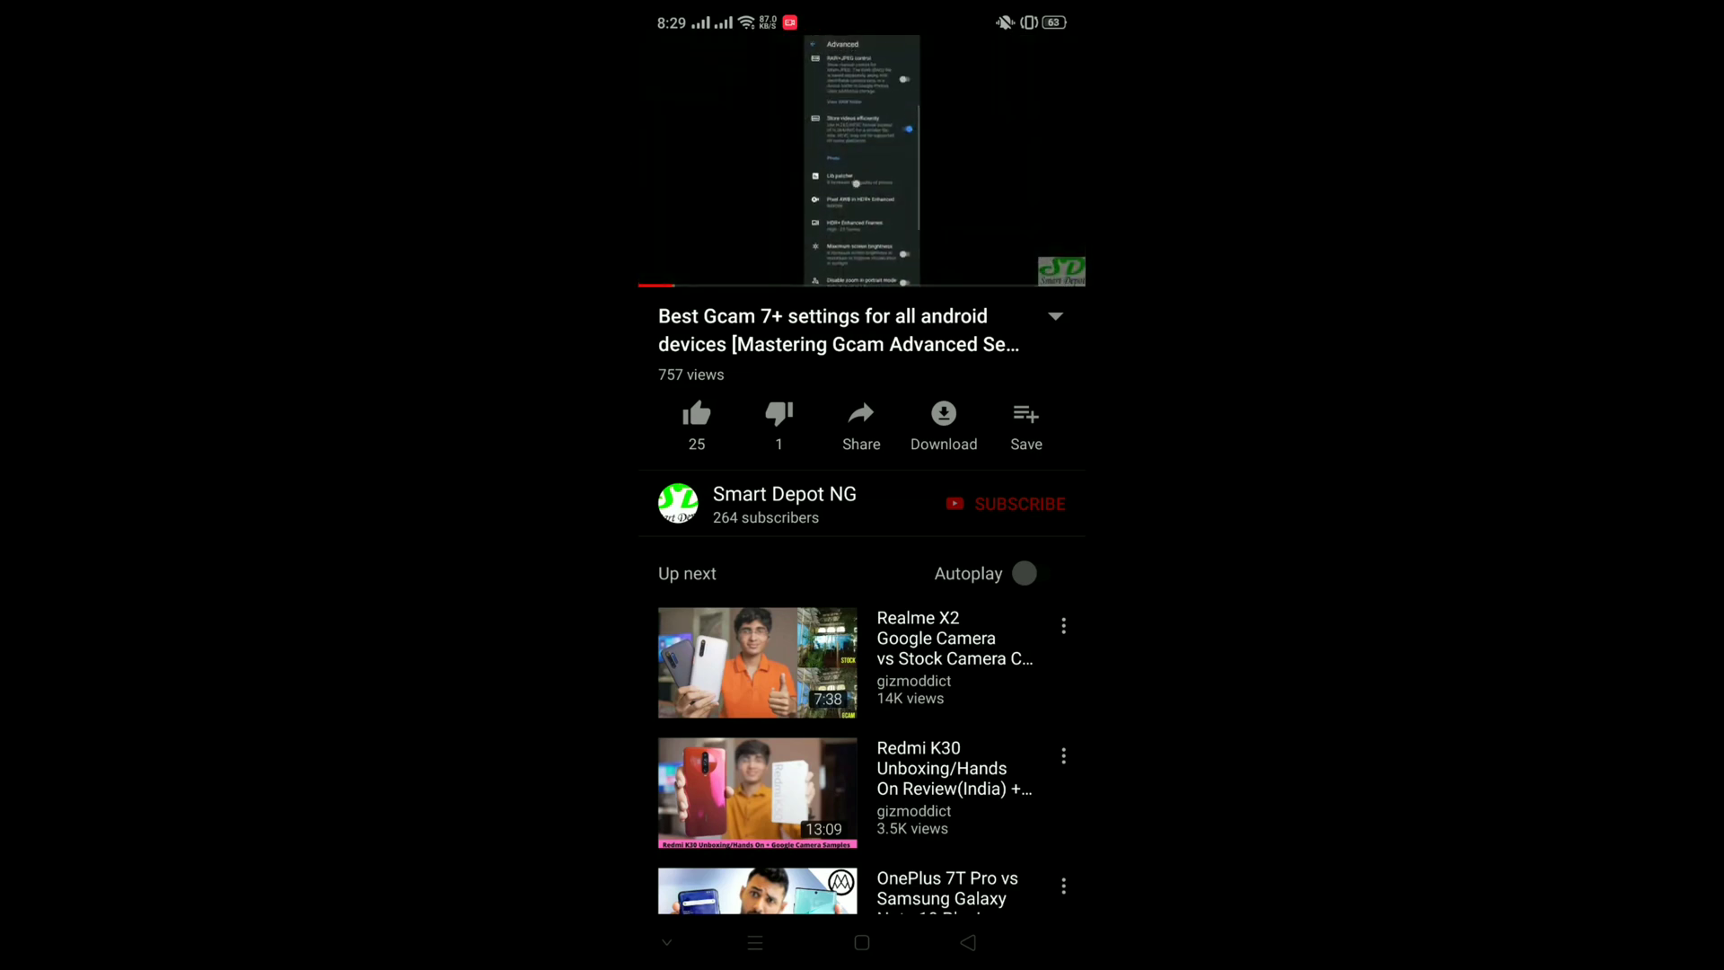
{"action": "mouse_move", "coordinate": [944, 820]}
{"action": "left_mouse_down"}
{"action": "mouse_move", "coordinate": [983, 694]}
{"action": "mouse_move", "coordinate": [962, 765]}
{"action": "left_mouse_up"}
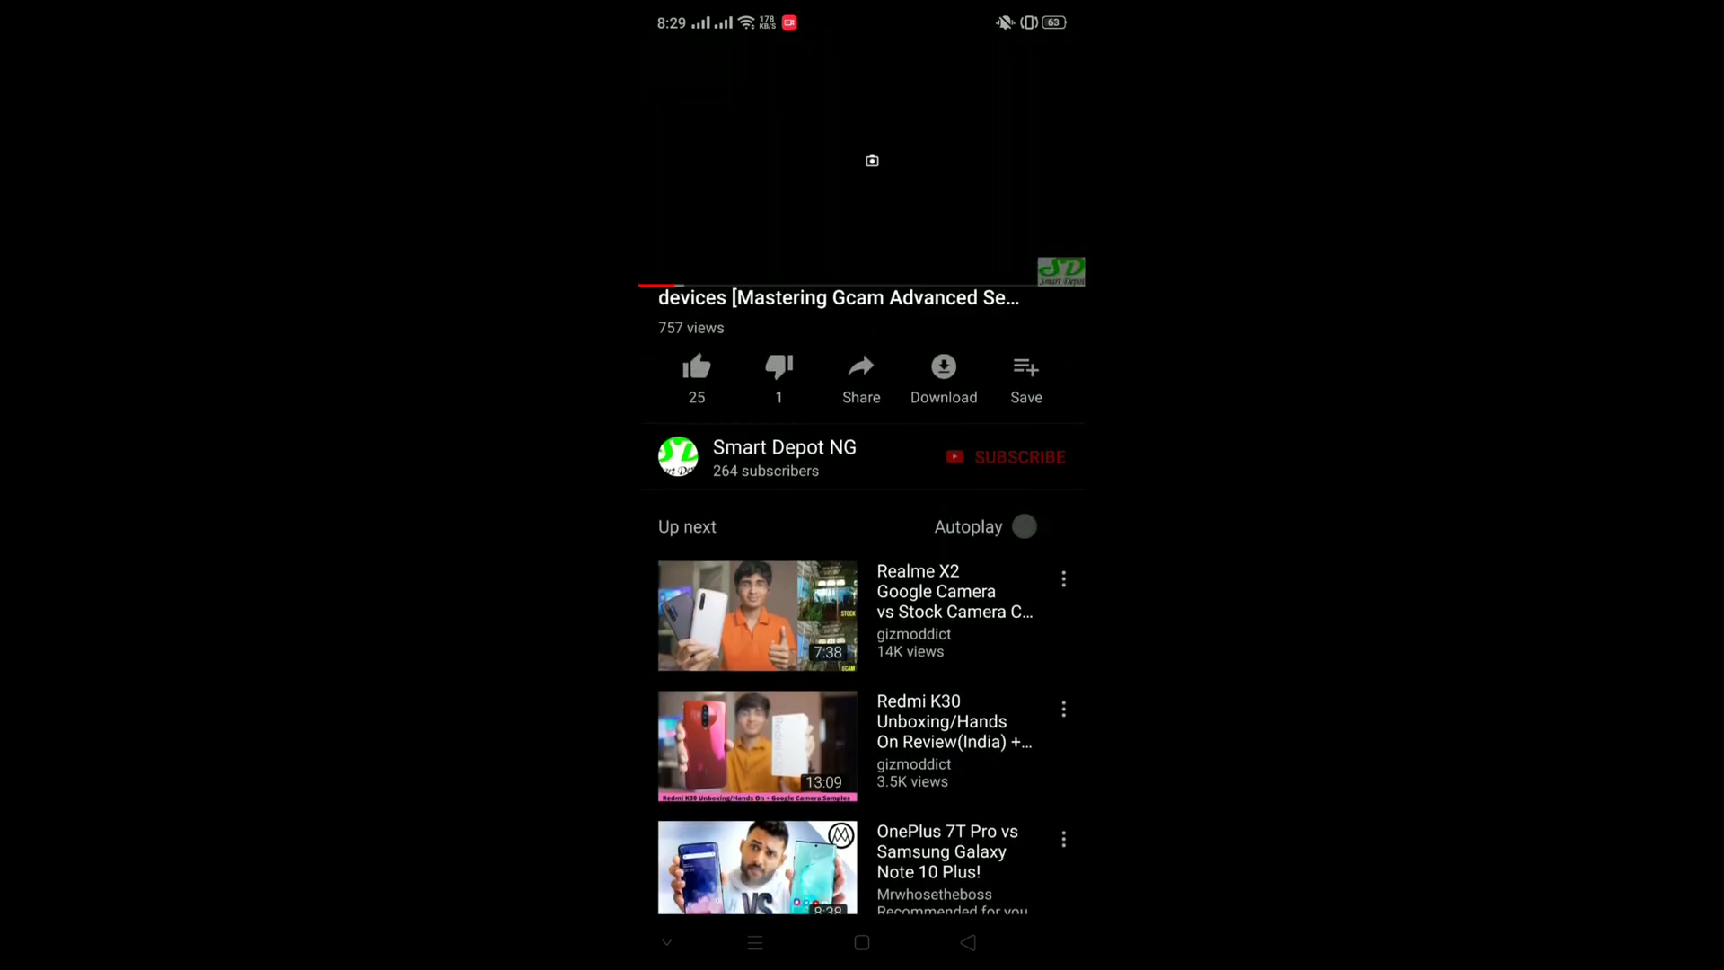
{"action": "left_click_drag", "start_coordinate": [863, 539], "coordinate": [862, 594]}
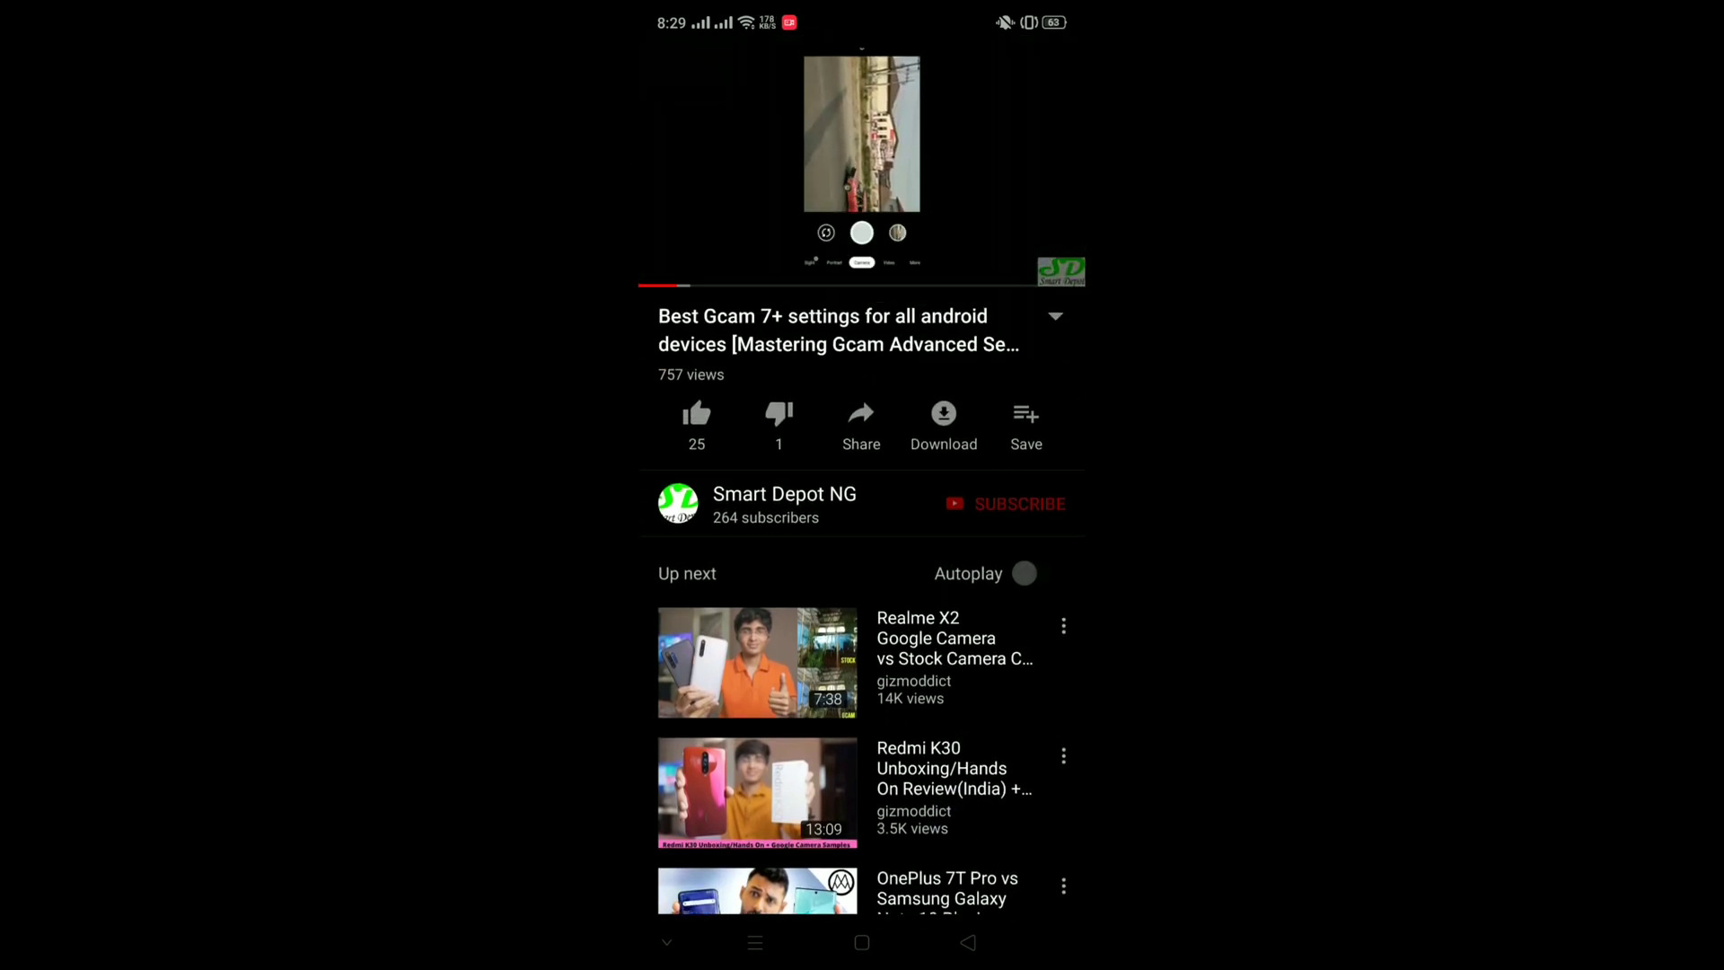
{"action": "left_click_drag", "start_coordinate": [863, 162], "coordinate": [862, 755]}
{"action": "left_click", "coordinate": [862, 941]}
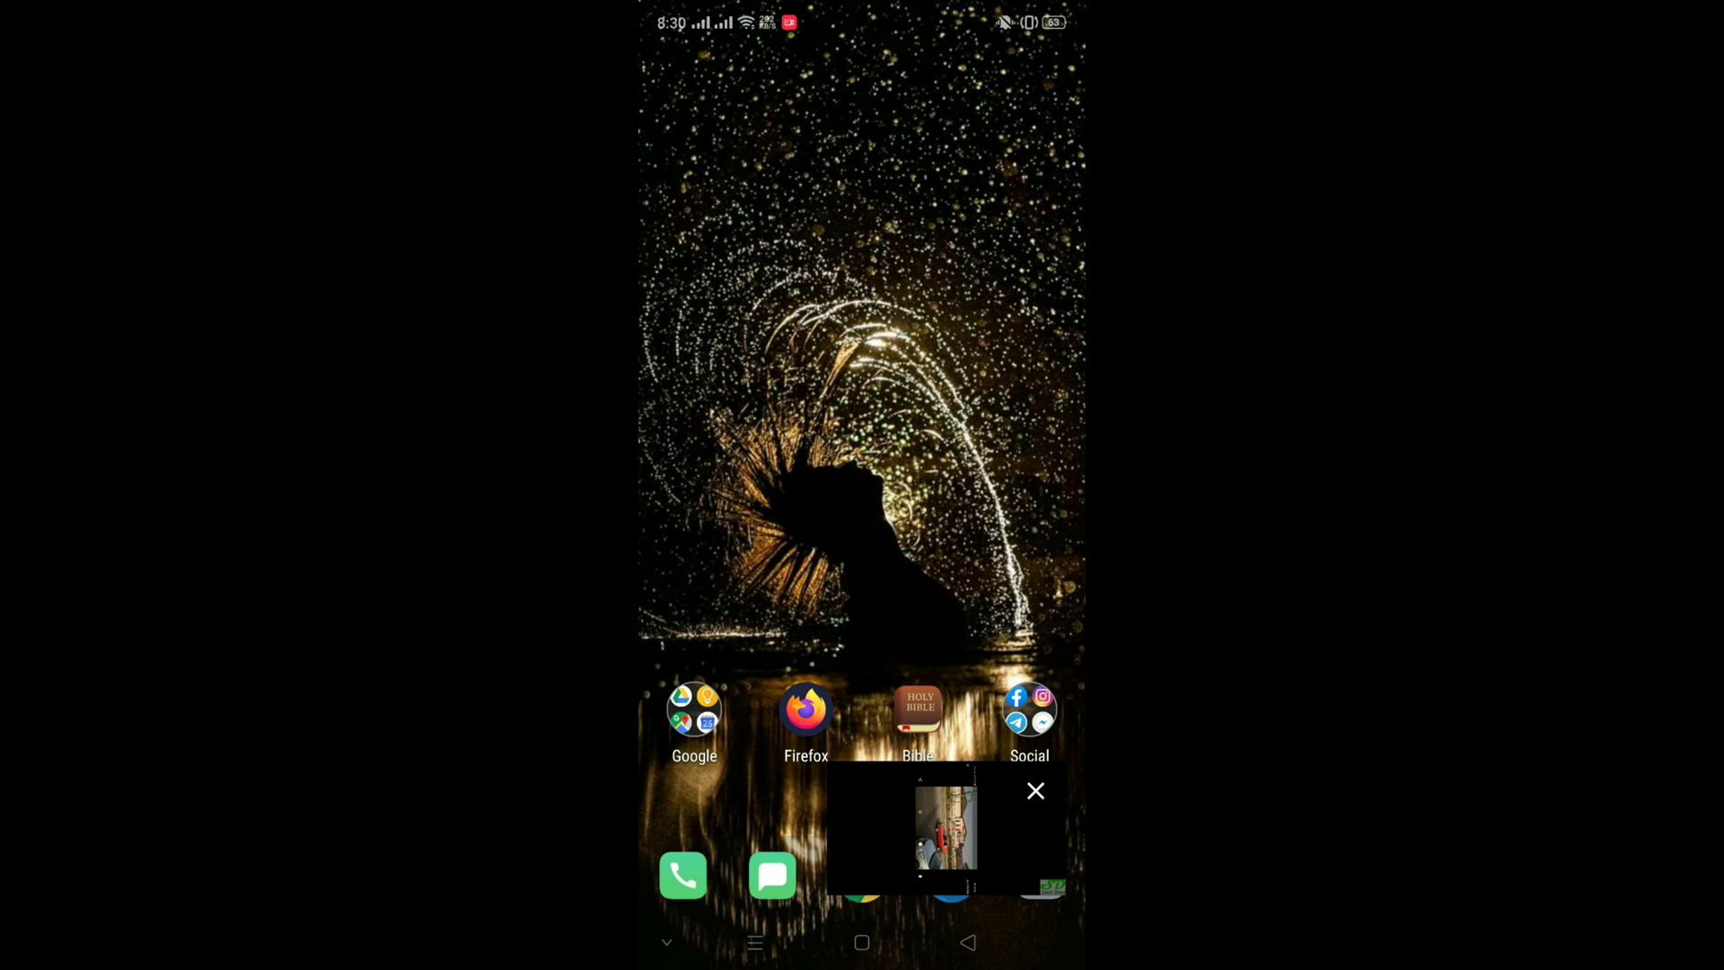
{"action": "left_click_drag", "start_coordinate": [909, 794], "coordinate": [863, 935]}
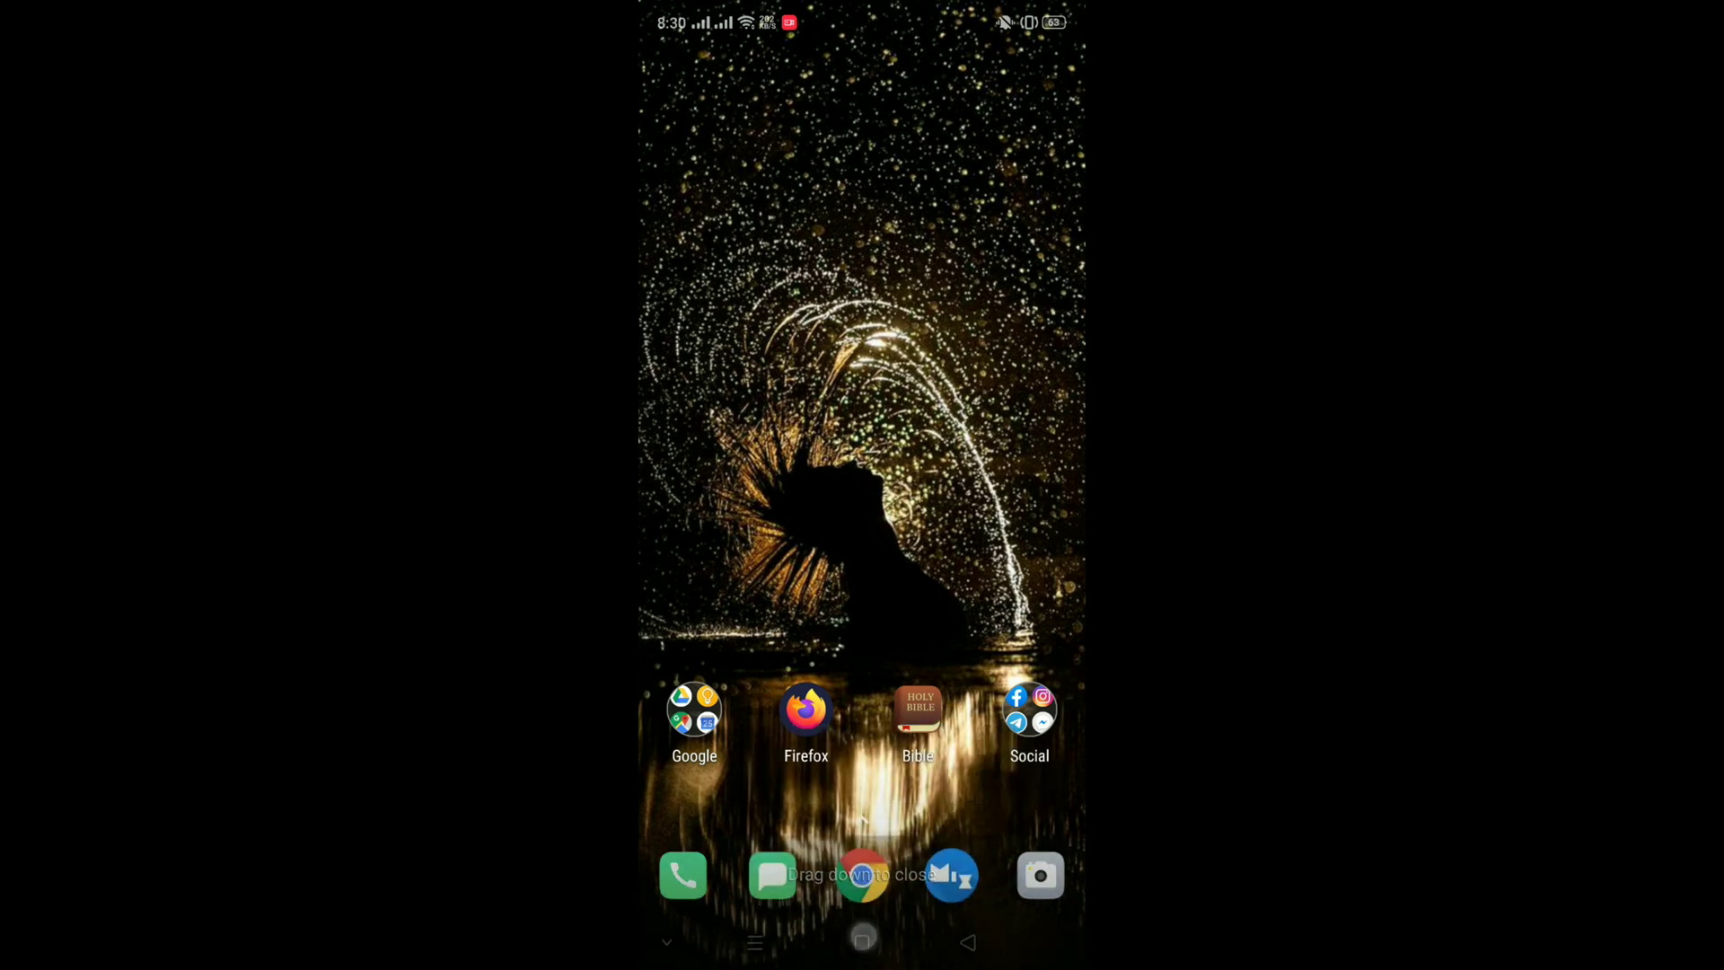
{"action": "left_click_drag", "start_coordinate": [862, 13], "coordinate": [862, 566]}
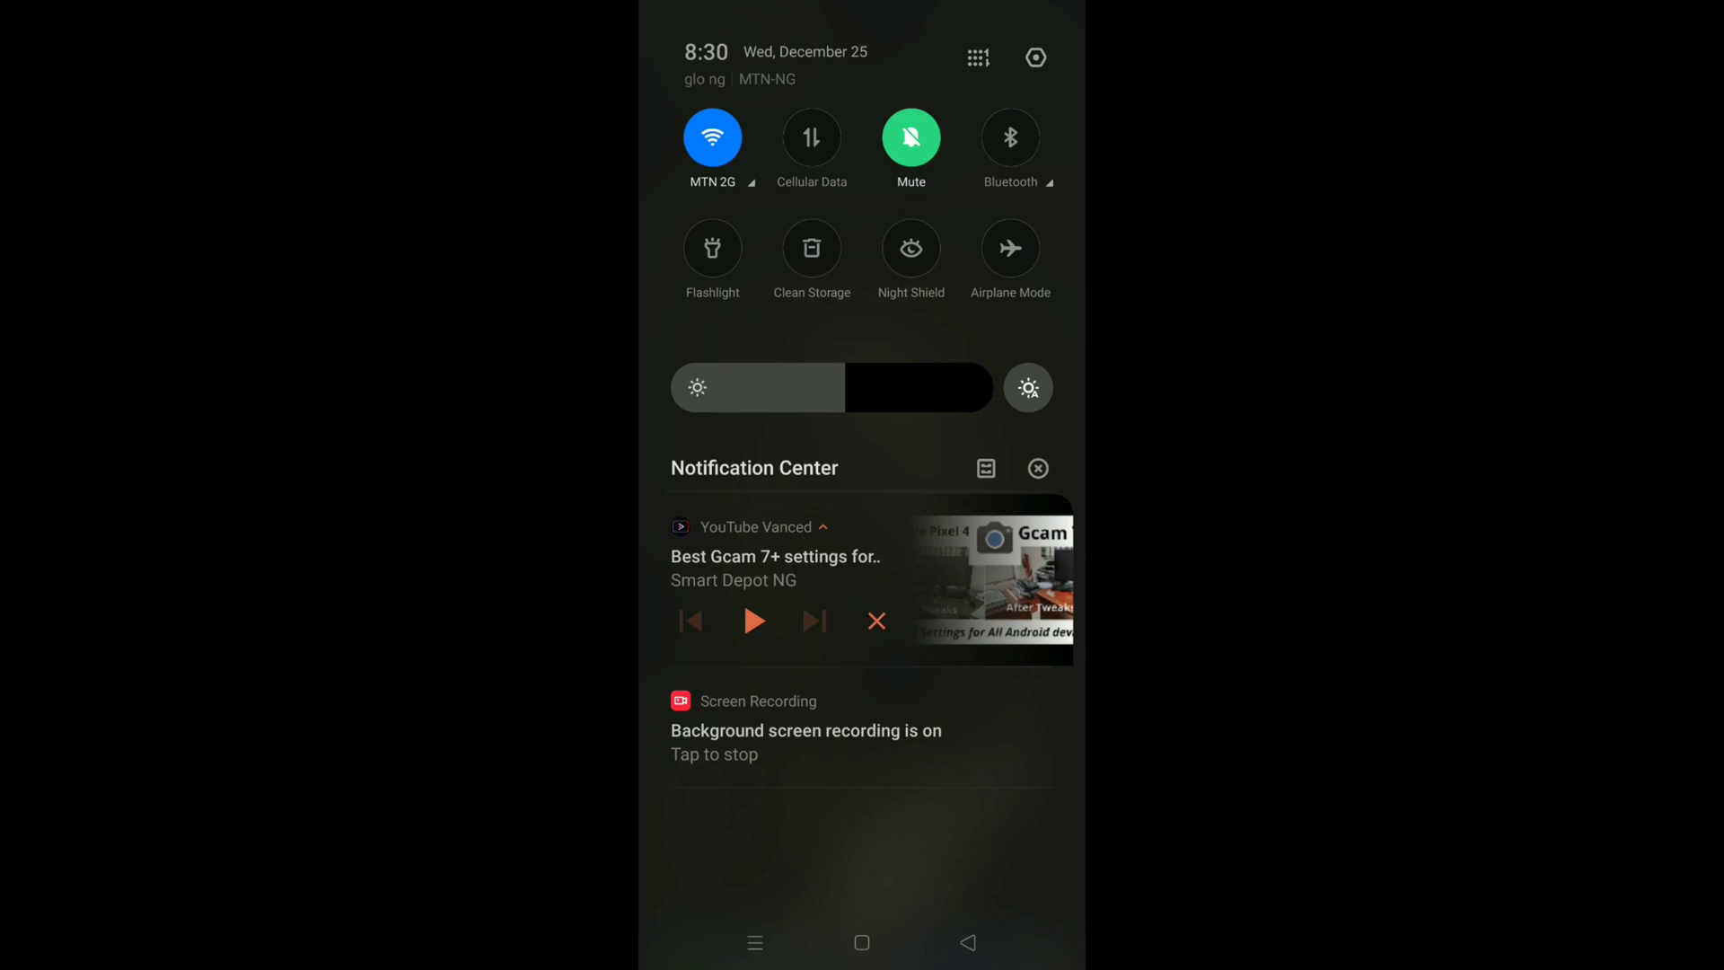
Step: Resume the Gcam video from its media notification and reopen YouTube Vanced from it
{"action": "left_click", "coordinate": [754, 620]}
{"action": "left_click", "coordinate": [972, 577]}
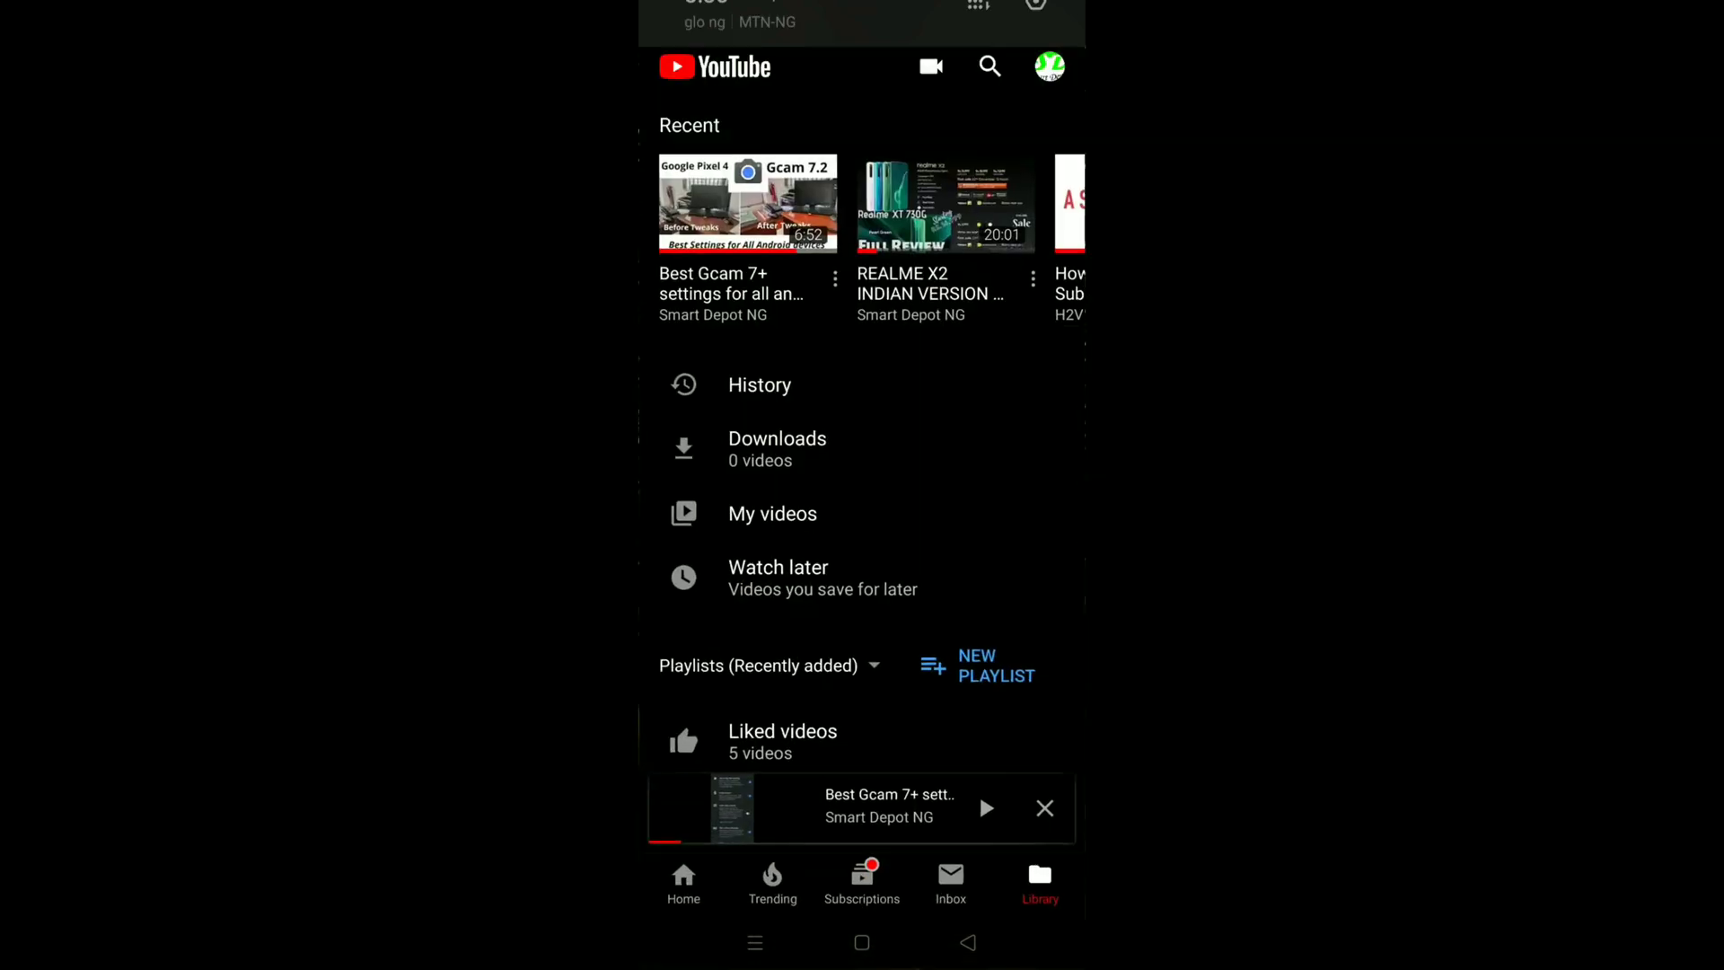